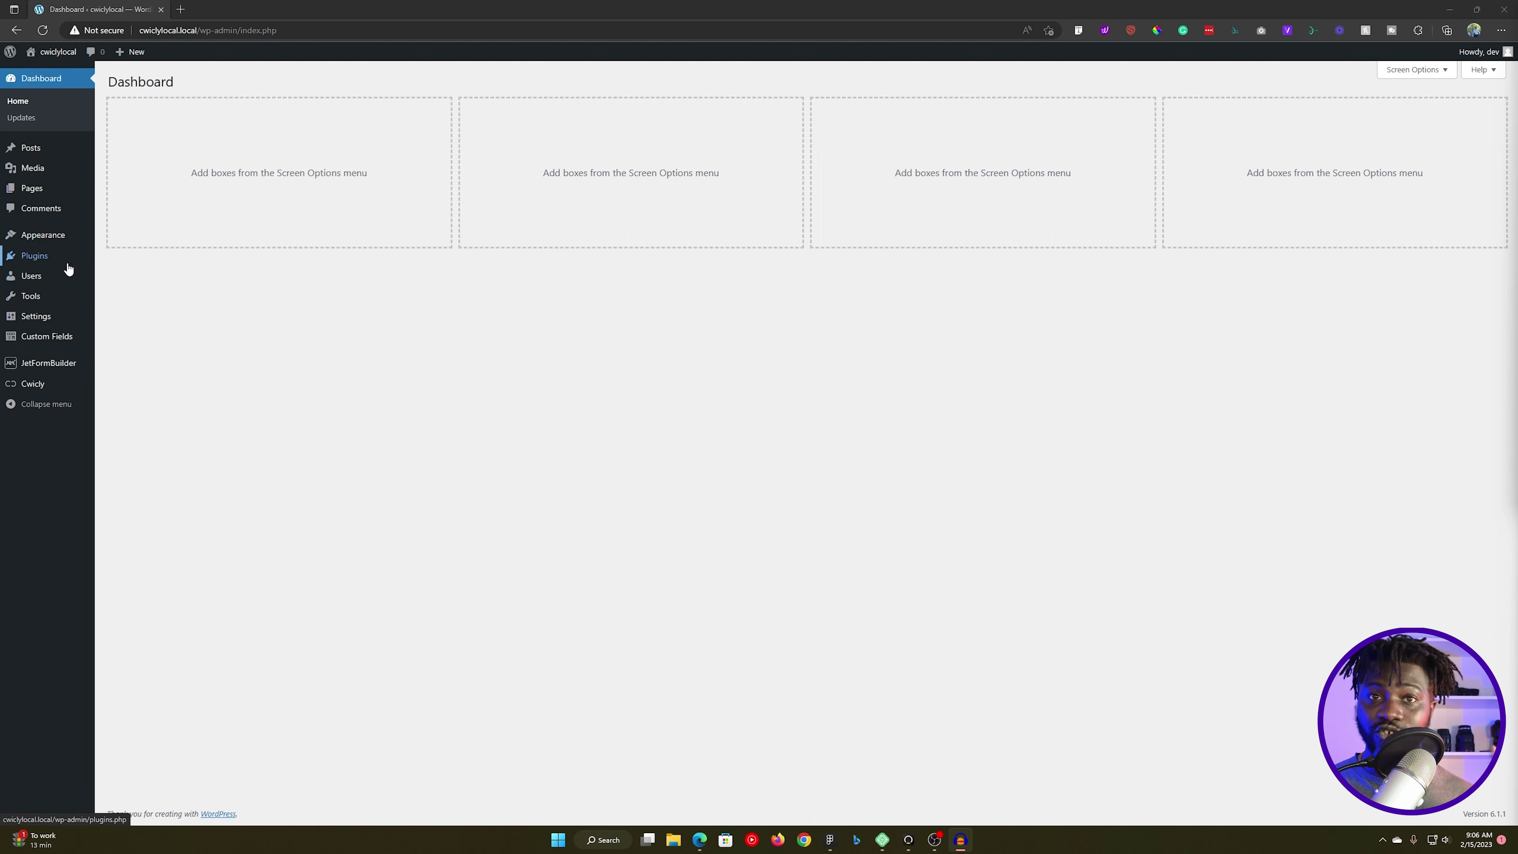
Step: Open the header template part for editing from the parts in Cwicly's Themer
mouse_move(68, 268)
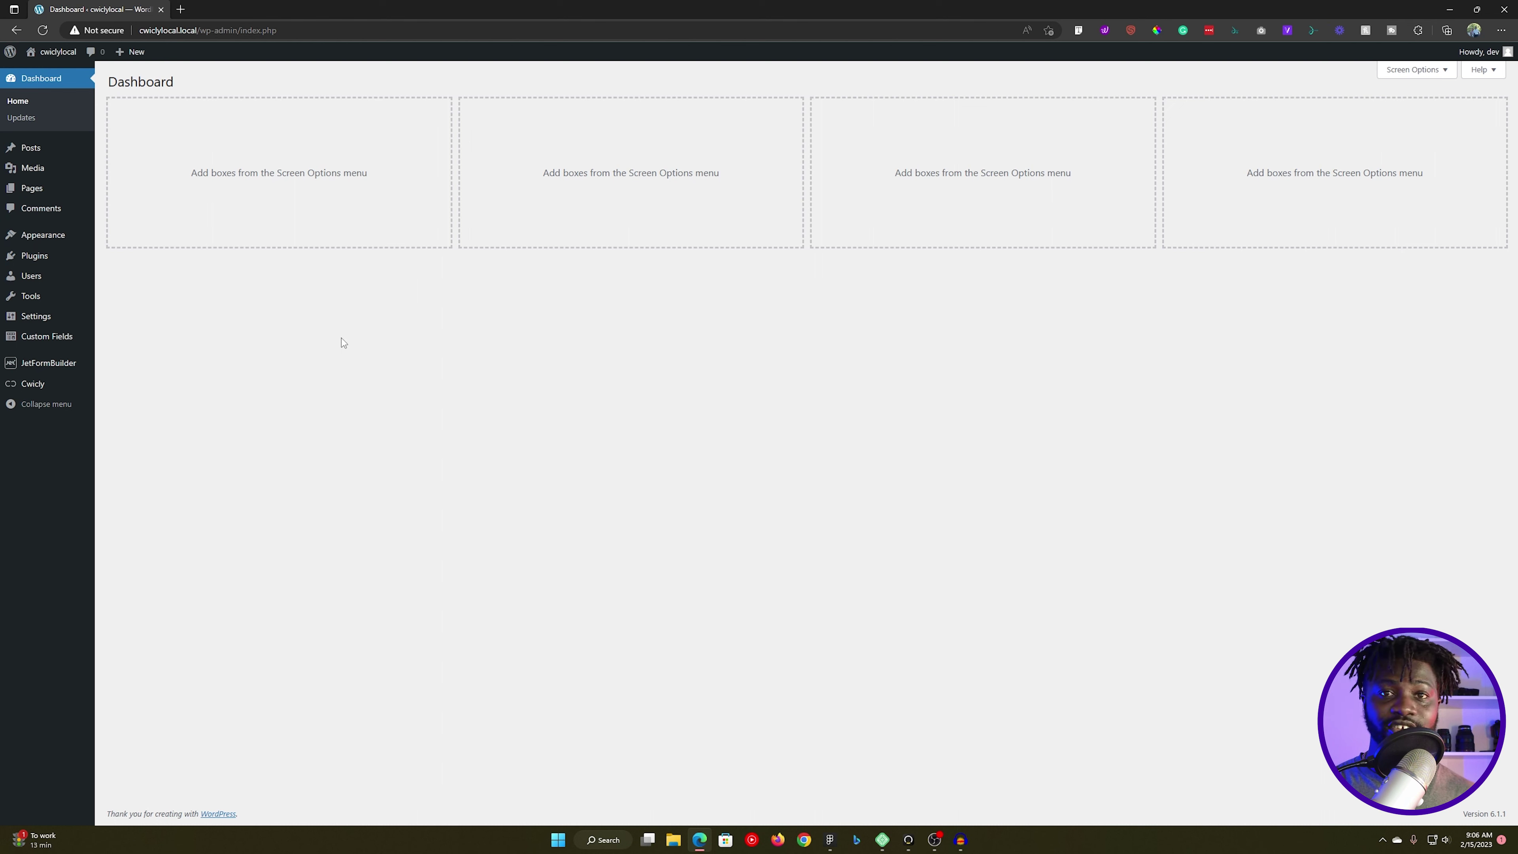
mouse_move(47, 393)
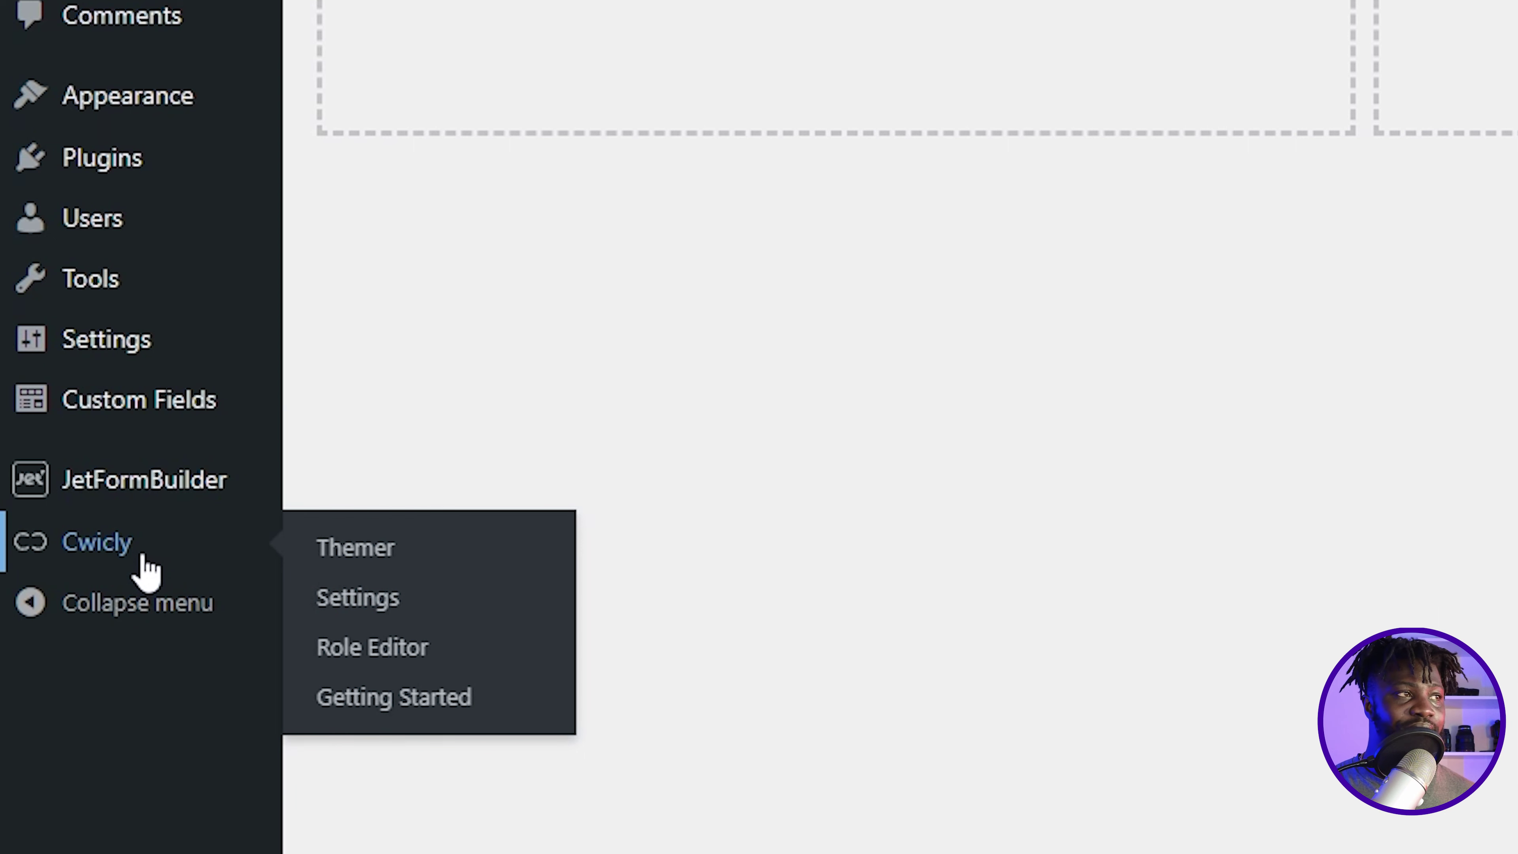
left_click(394, 563)
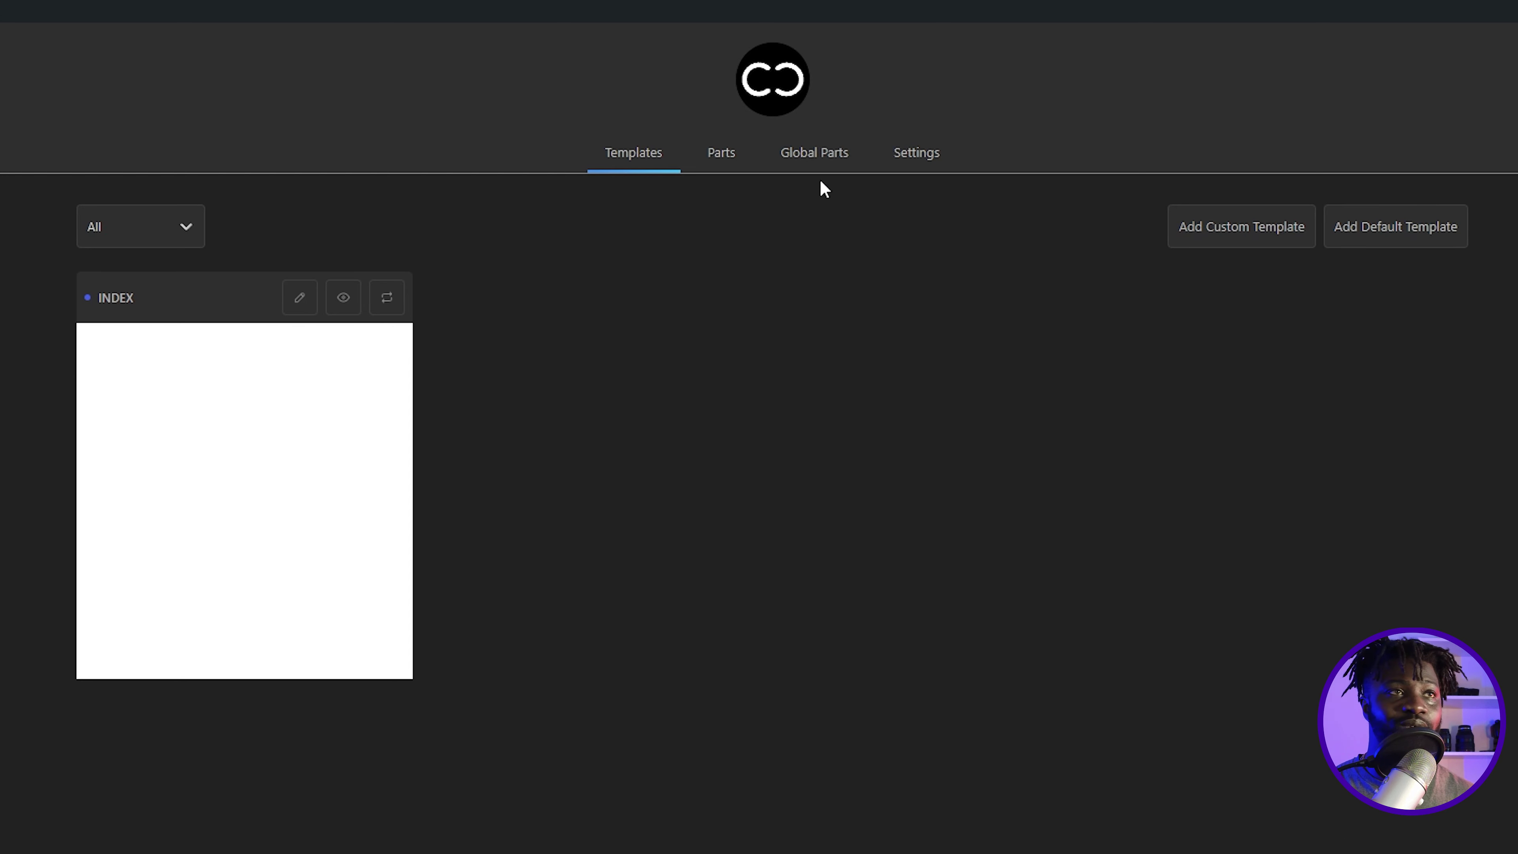
left_click(735, 158)
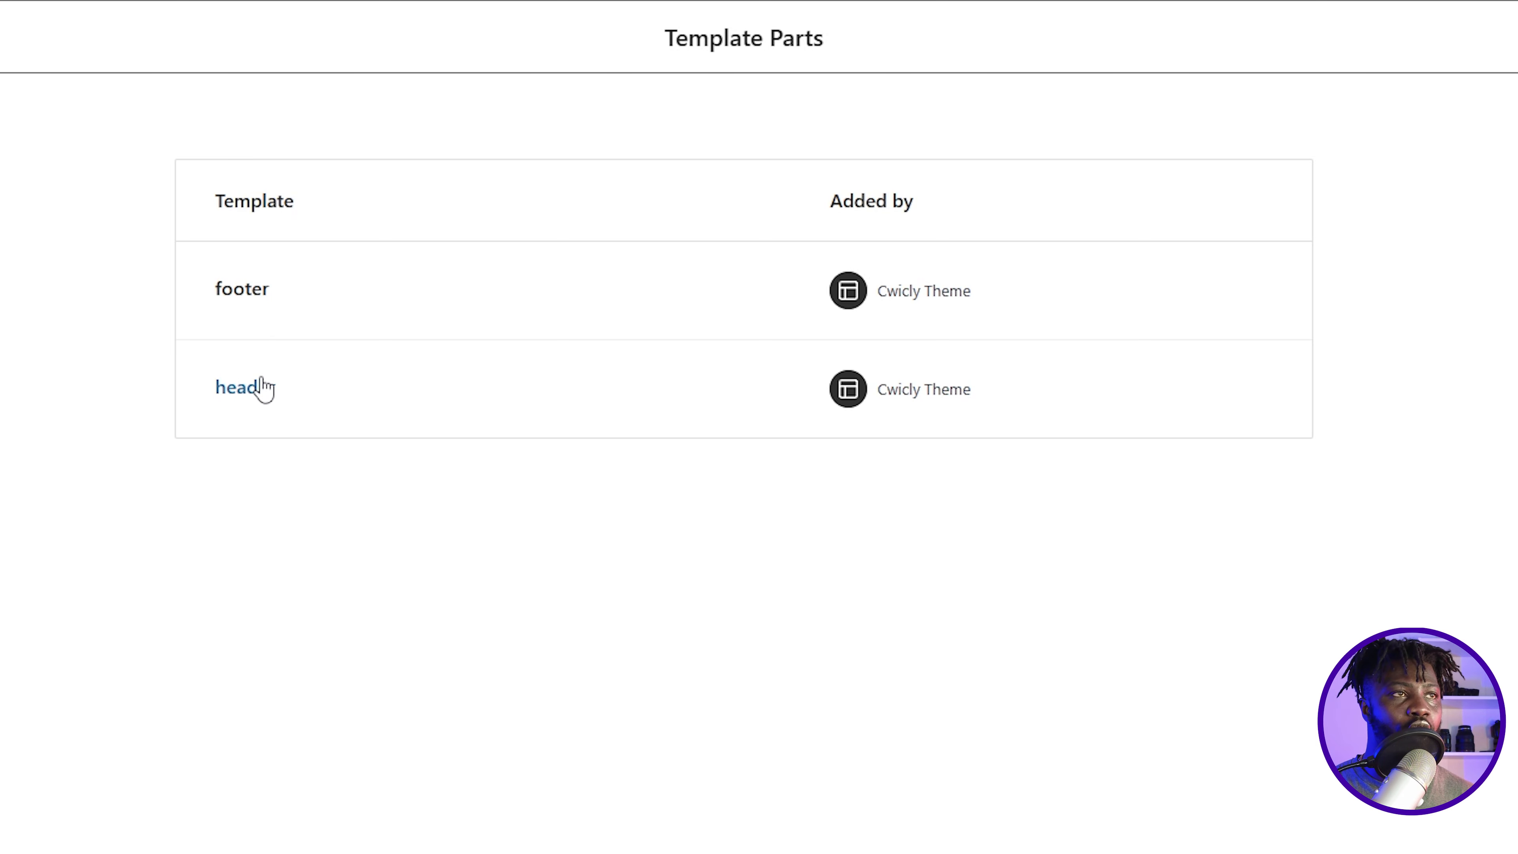
left_click(241, 387)
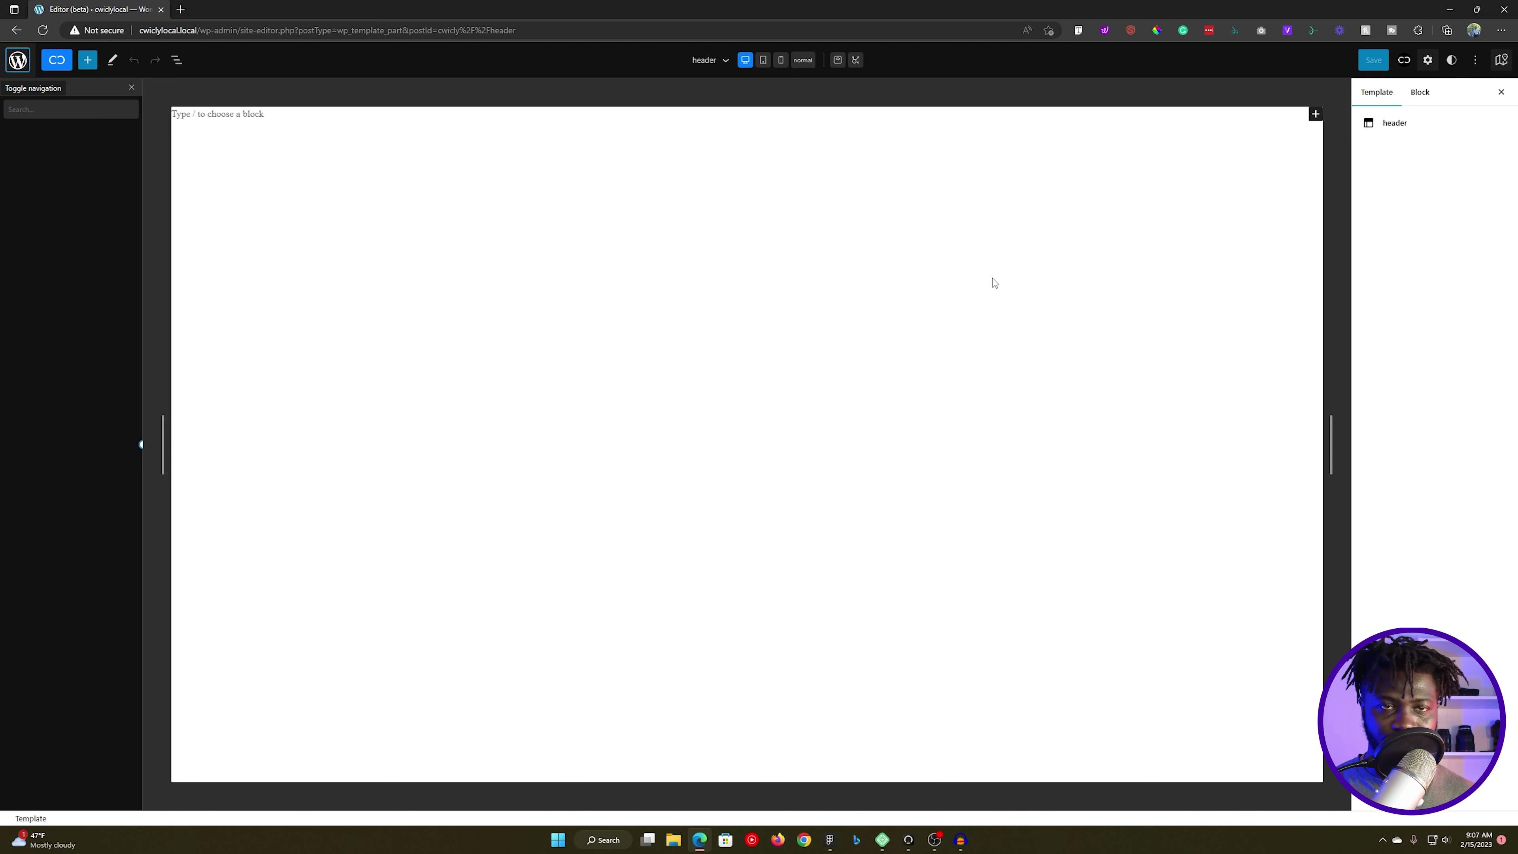
Step: Try the List View in place of the Navigator, and try docking the Navigator on the opposite side of the editor
left_click(131, 88)
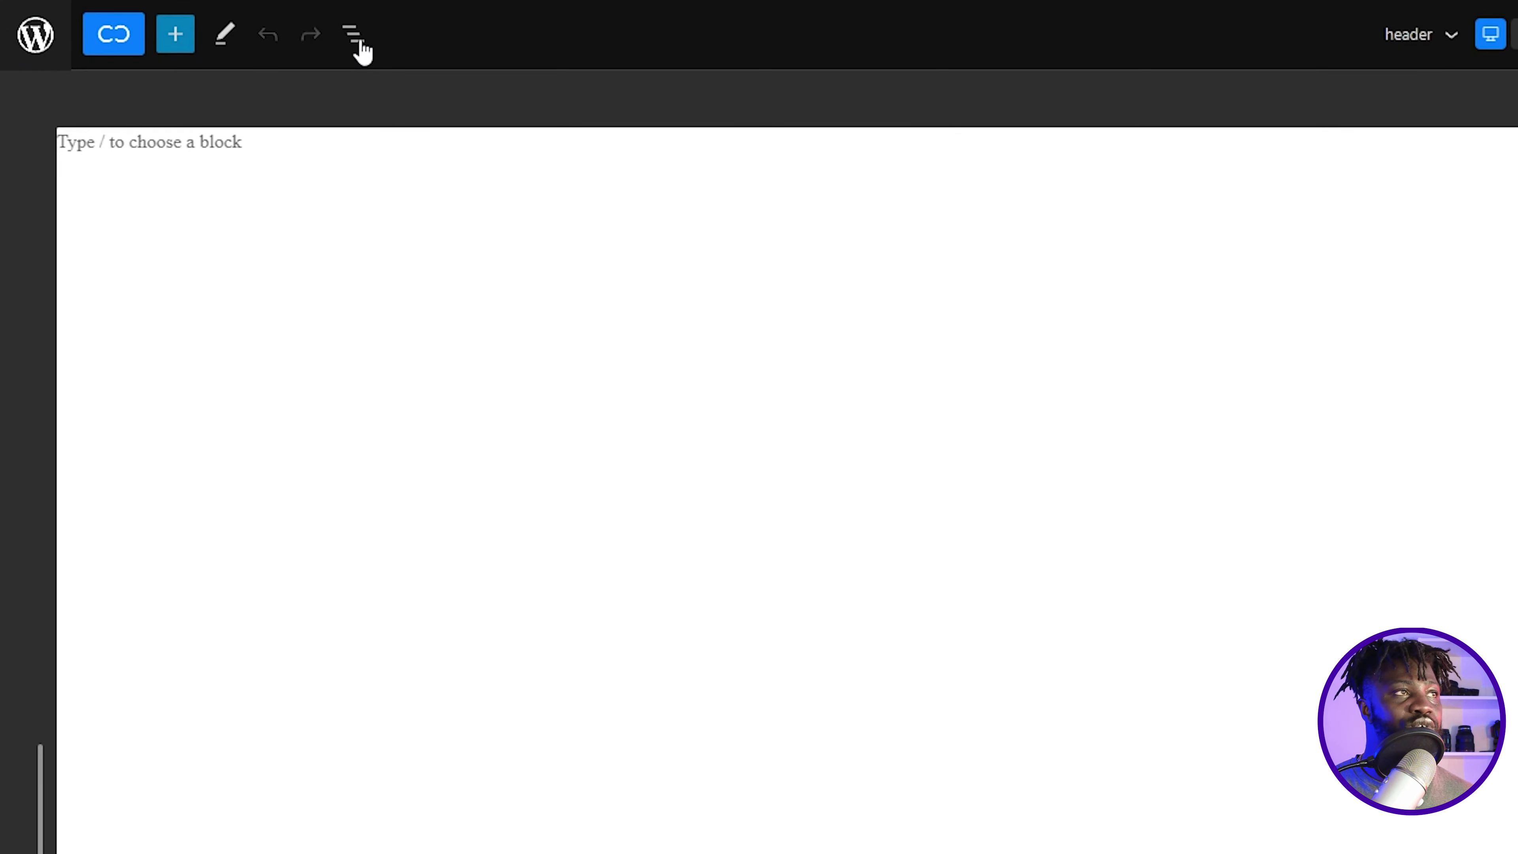
left_click(177, 59)
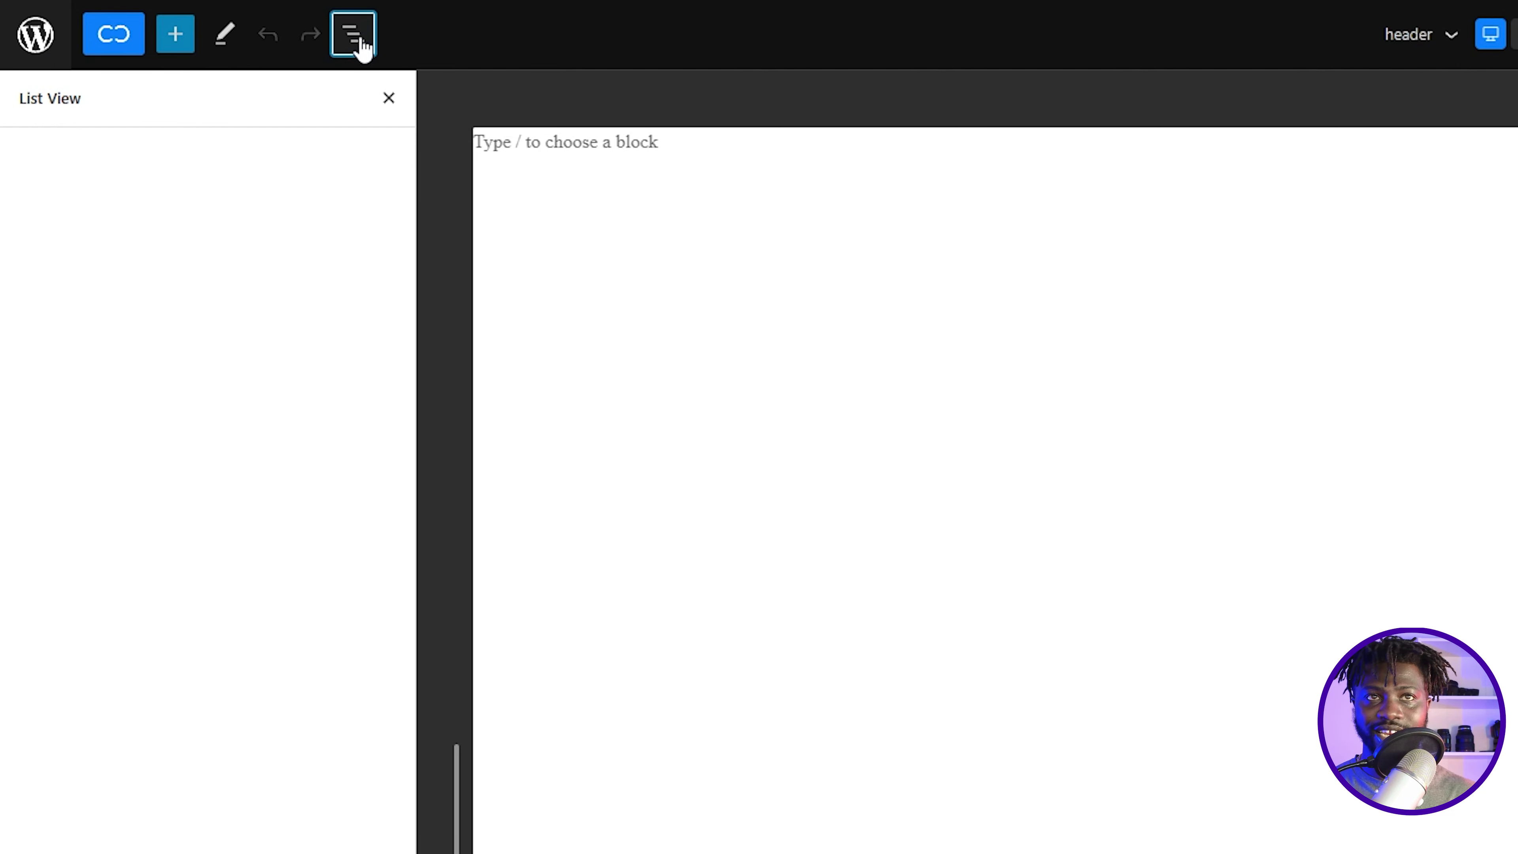
left_click(357, 47)
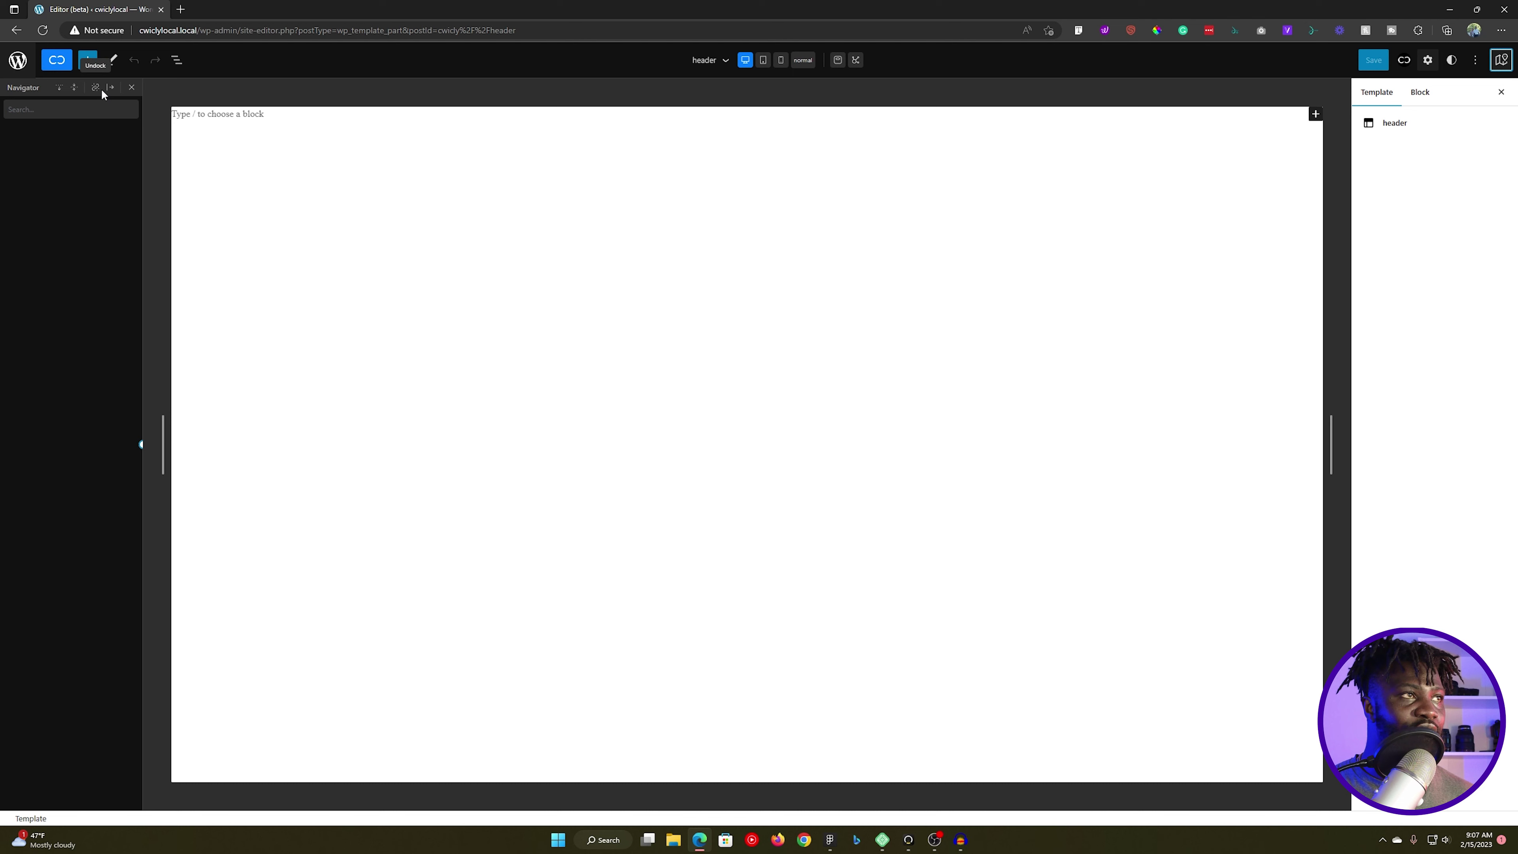
left_click(106, 88)
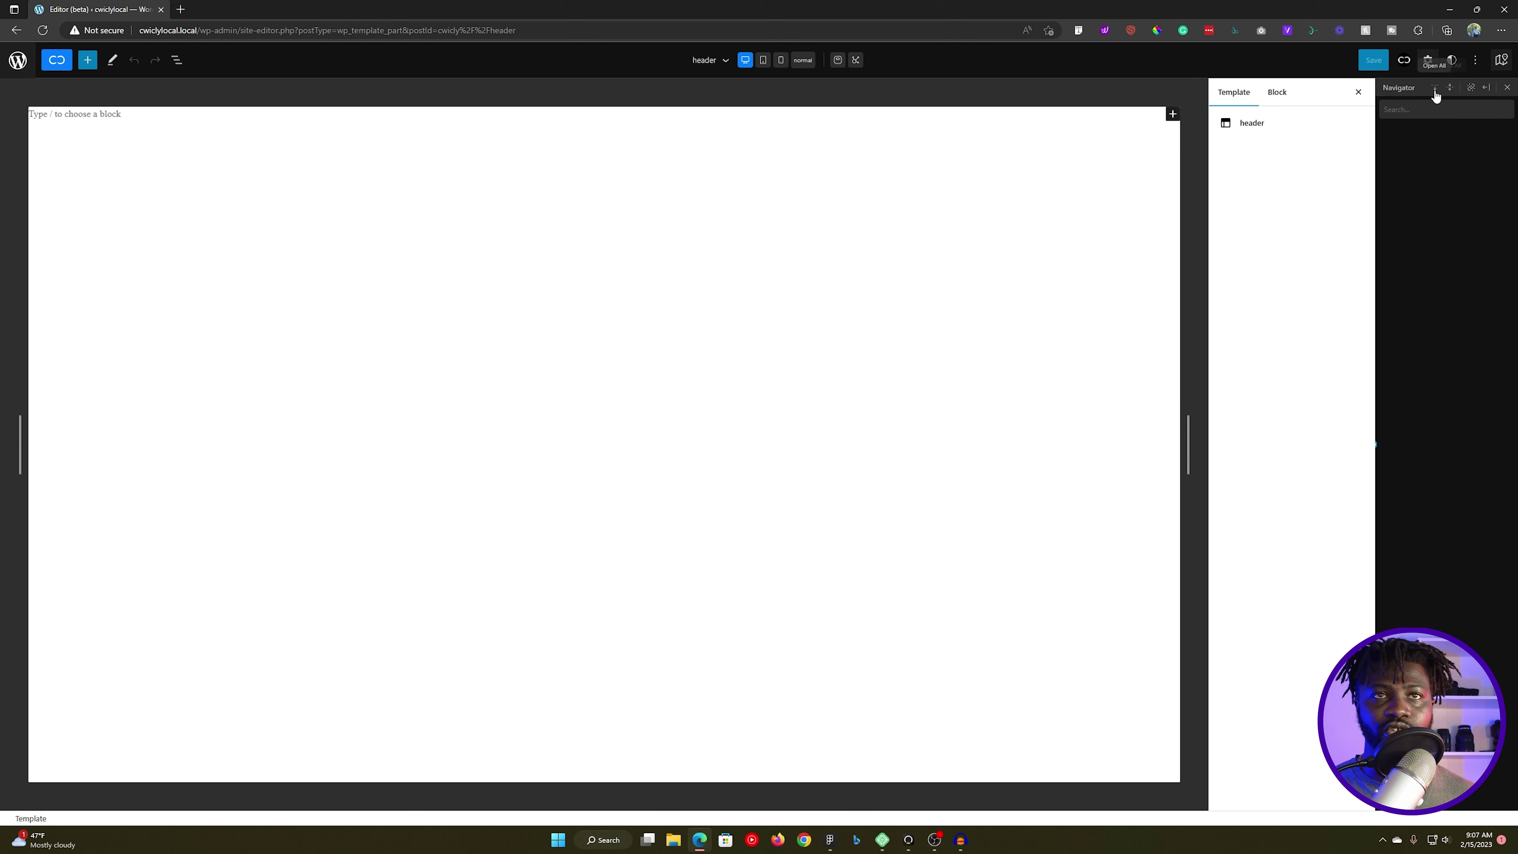
left_click(1491, 91)
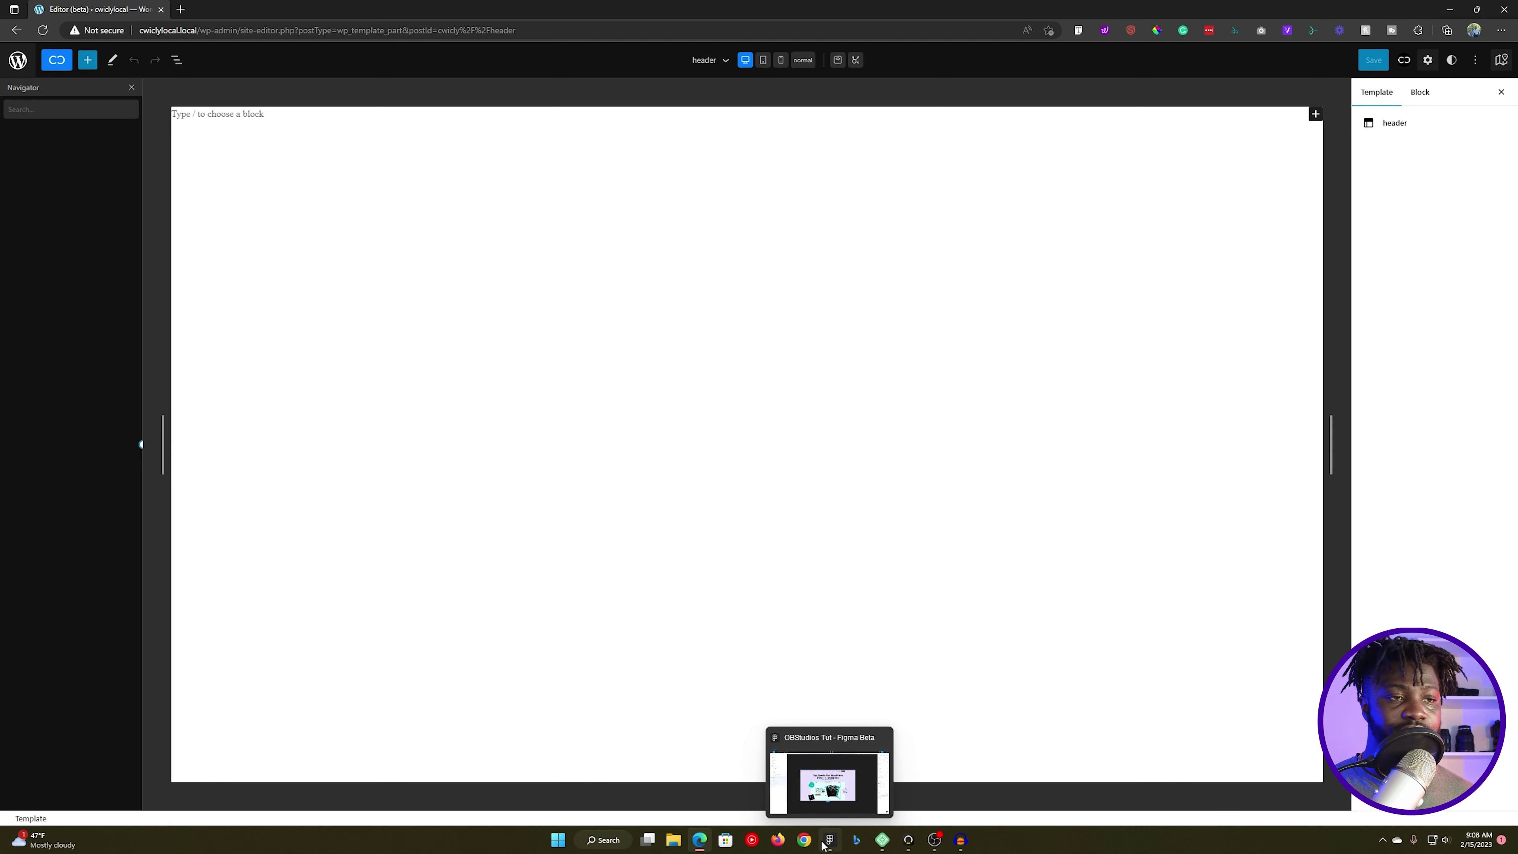
Step: Switch to Figma, examine the logo and navigation in the Top Assets header design, and return to the site editor
left_click(833, 843)
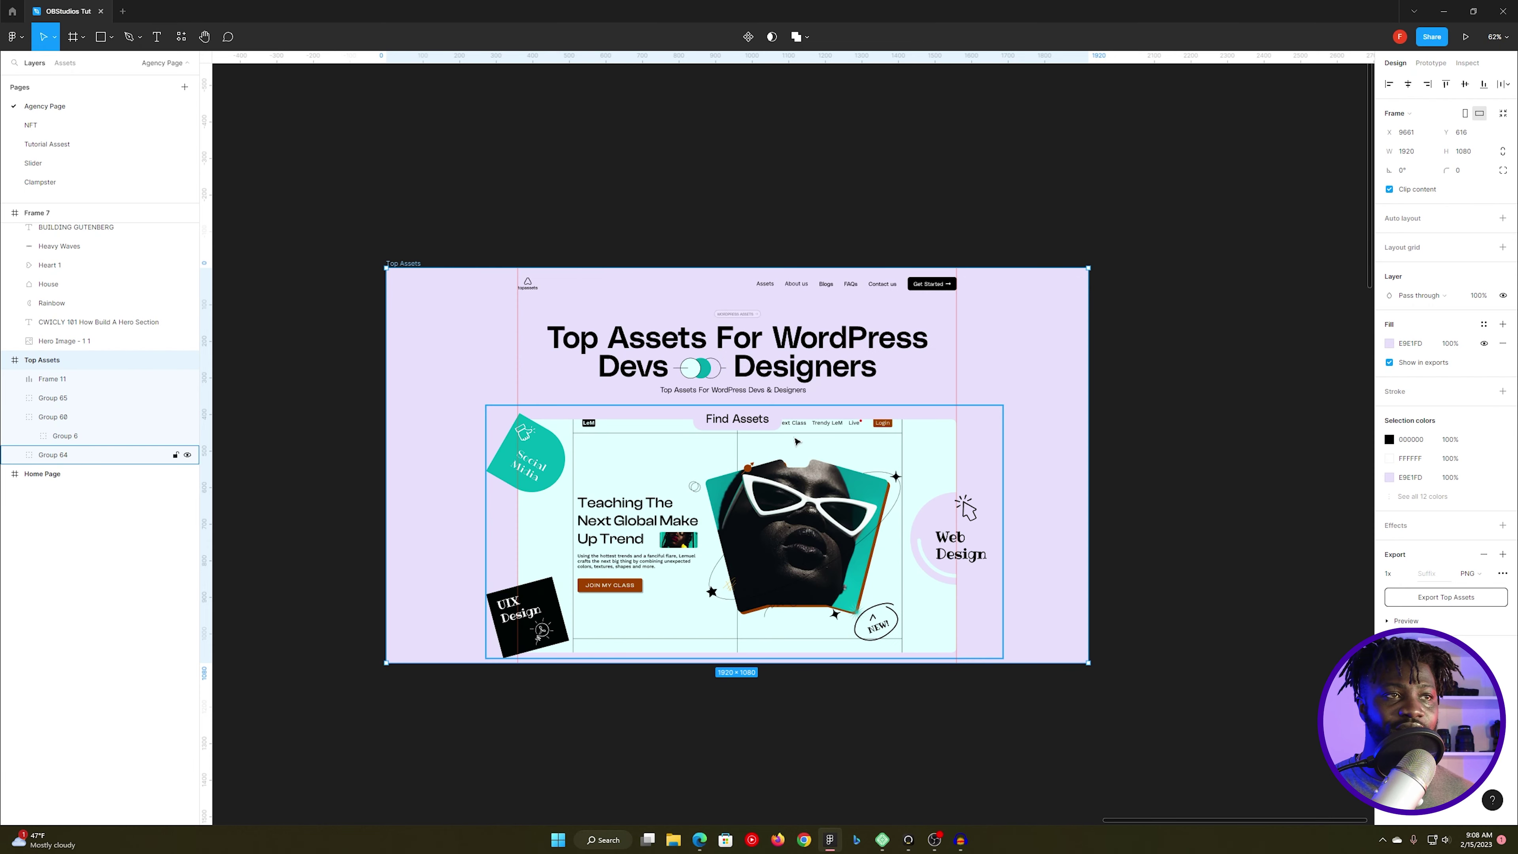
scroll(694, 159, "up", 5)
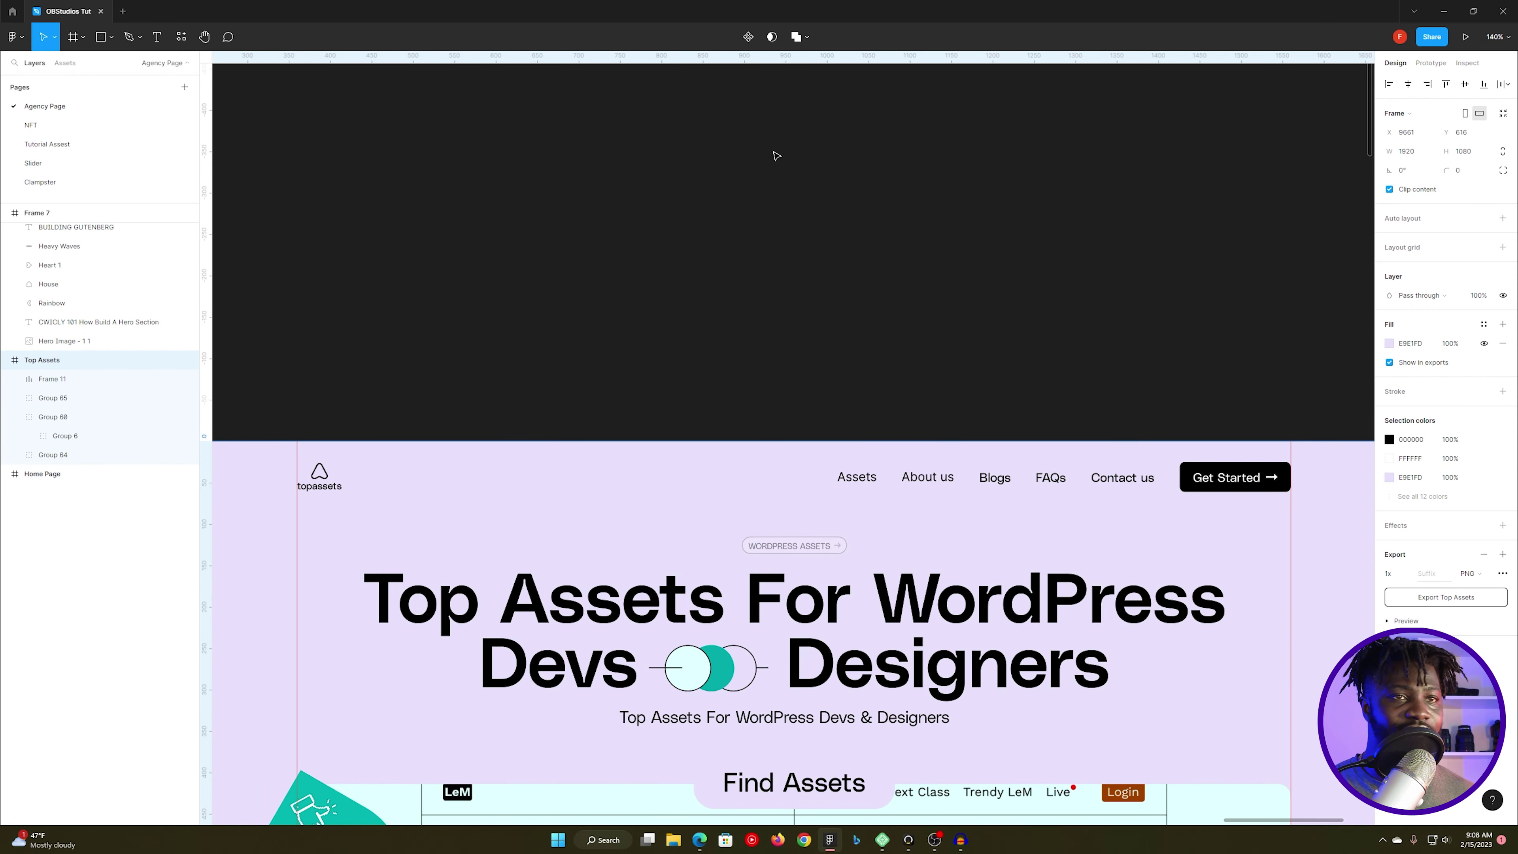
left_click(329, 477)
left_click(327, 481)
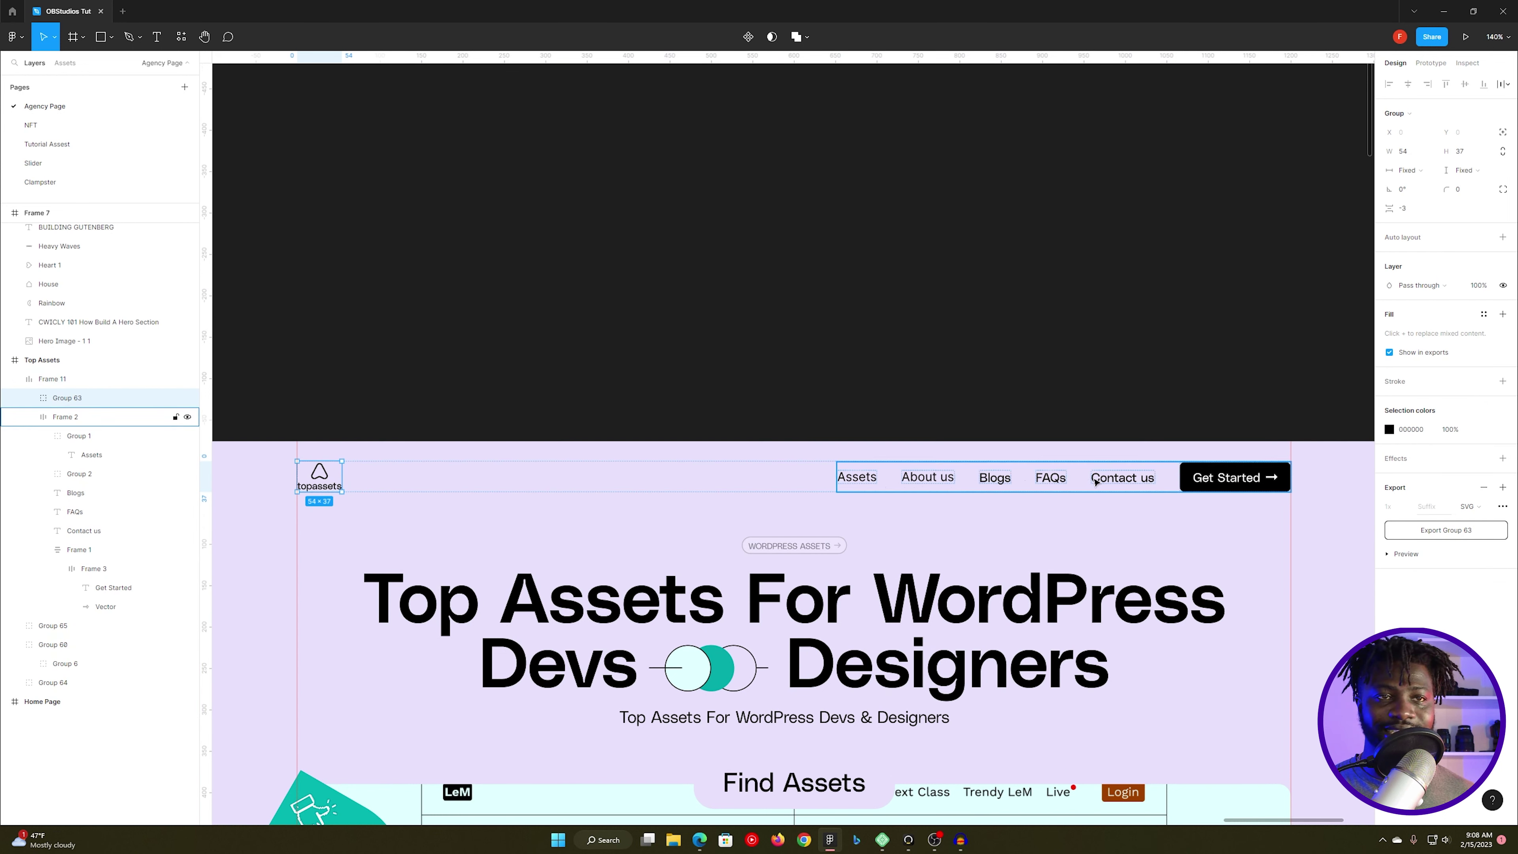
key("alt+Tab")
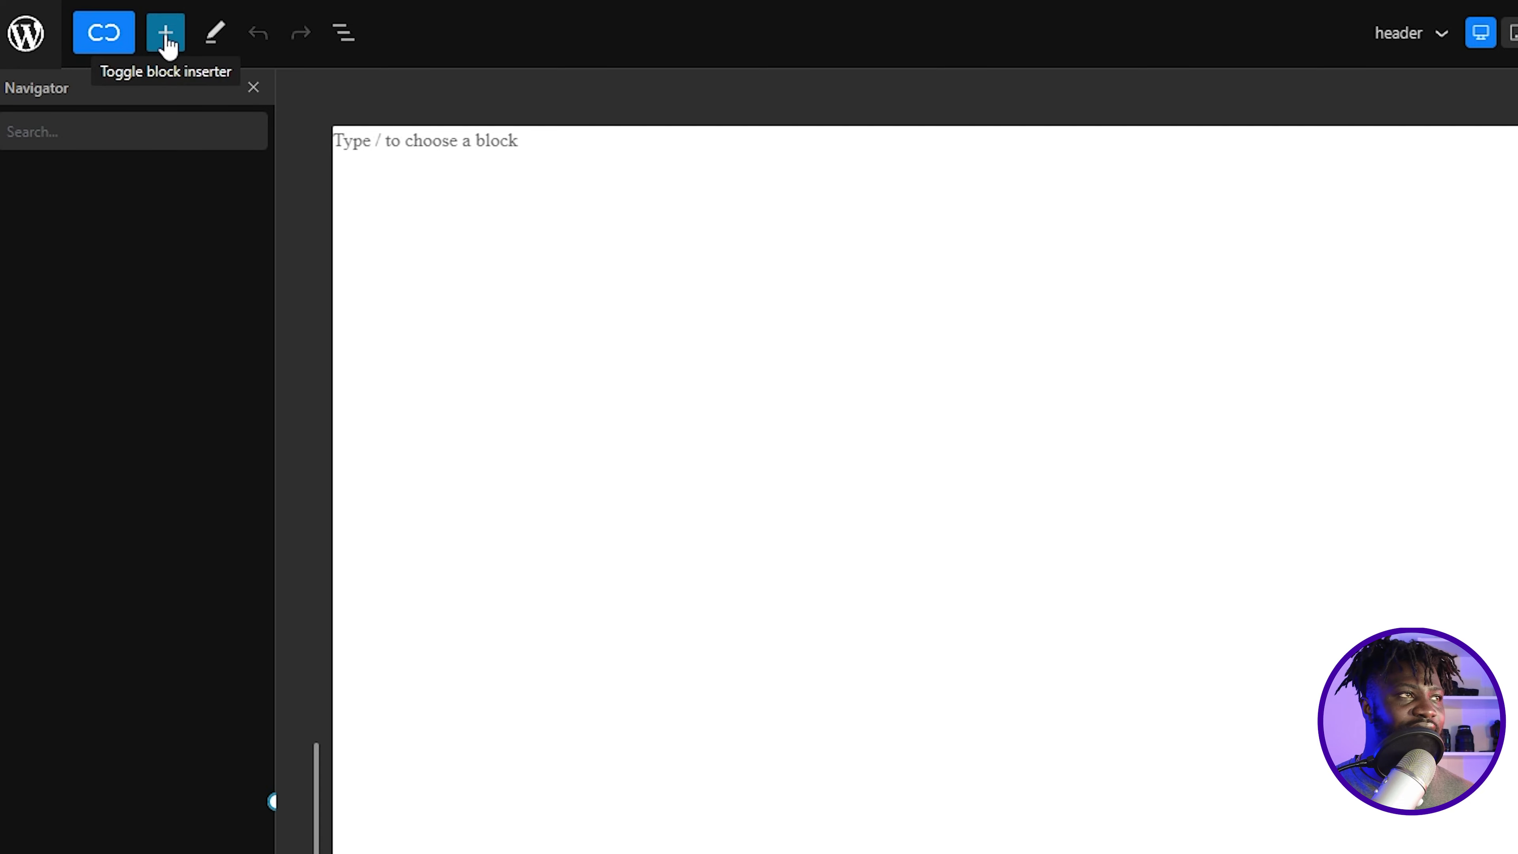
Step: Insert a Cwicly Section block into the empty header template part
left_click(167, 37)
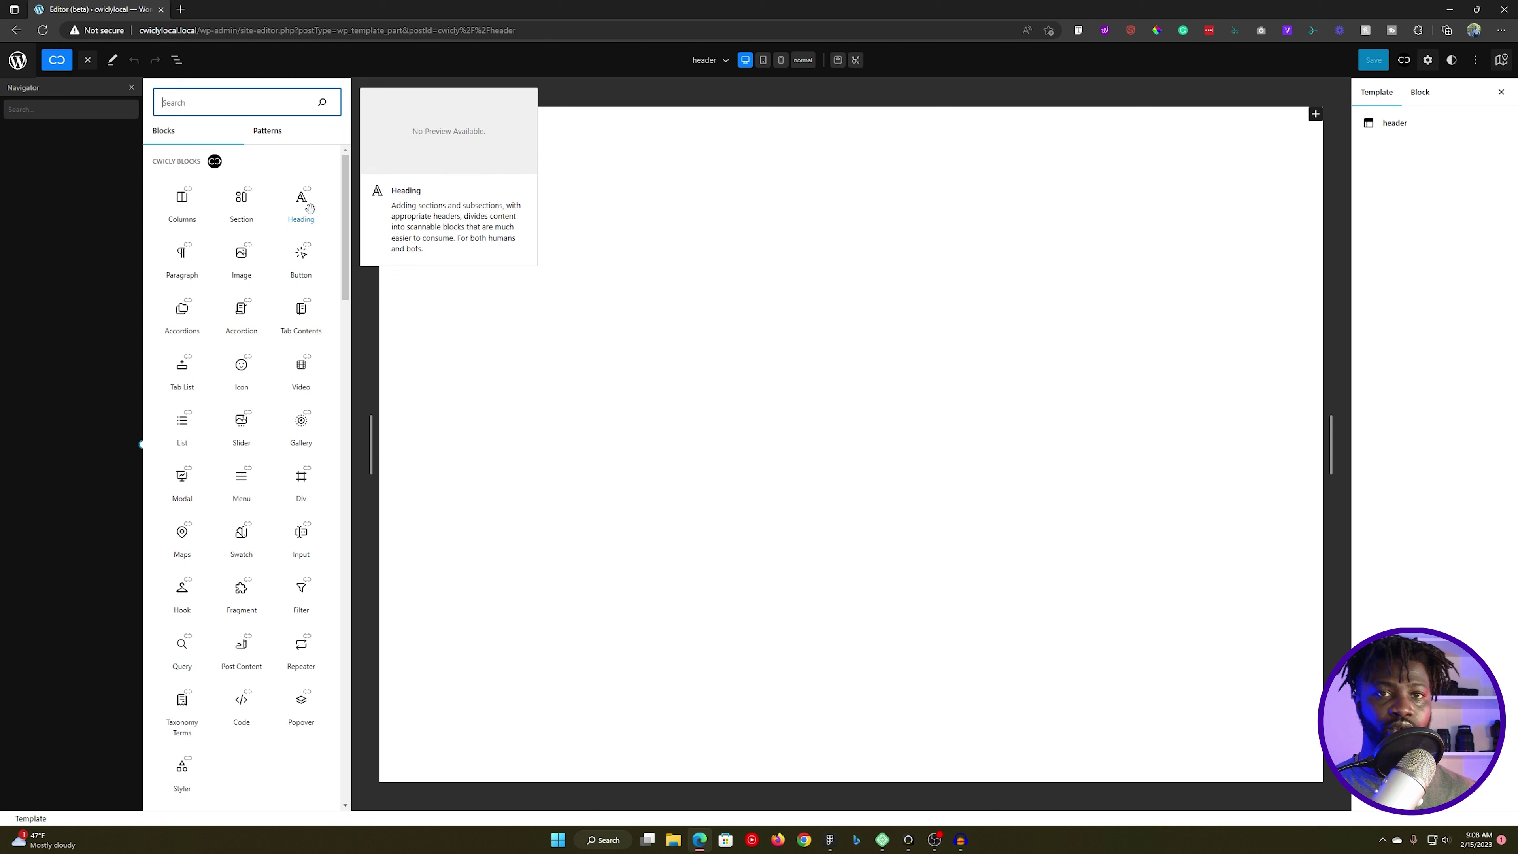
left_click(240, 201)
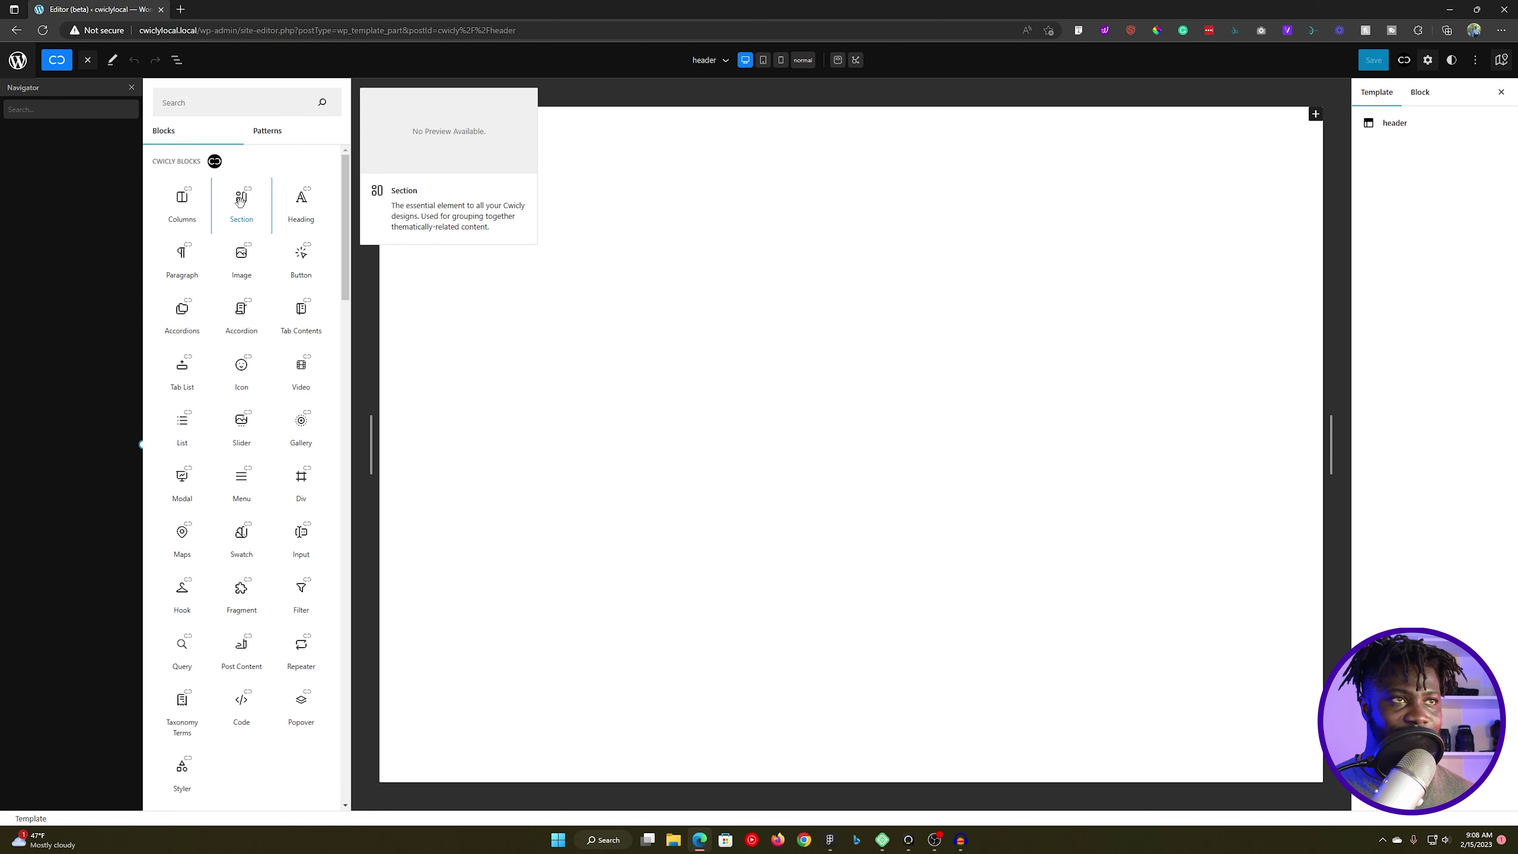
left_click(240, 201)
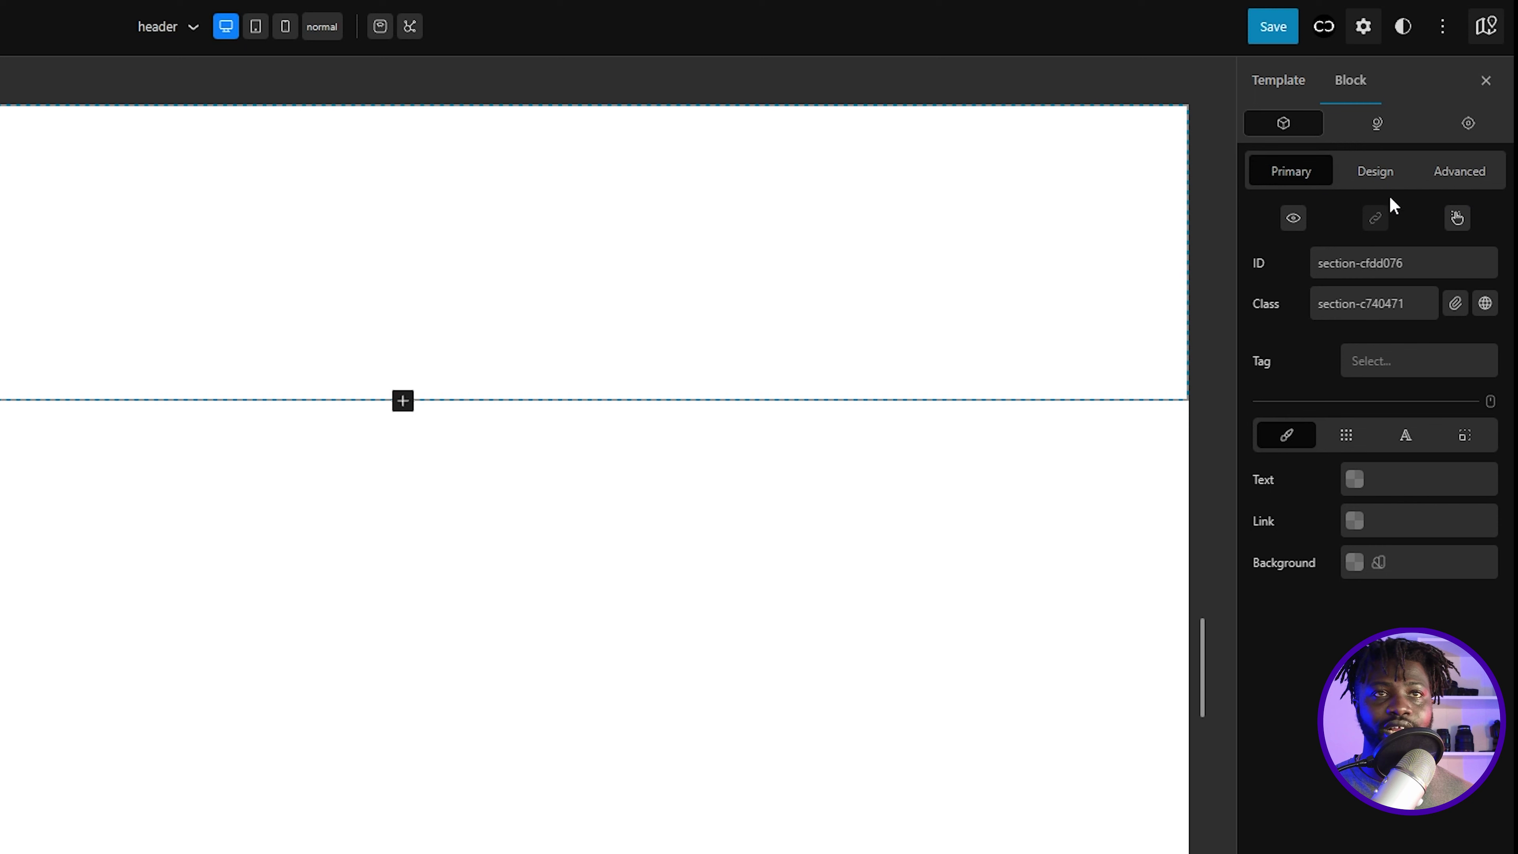
Step: Set the new section's padding to 0 px on all four sides
left_click(1375, 174)
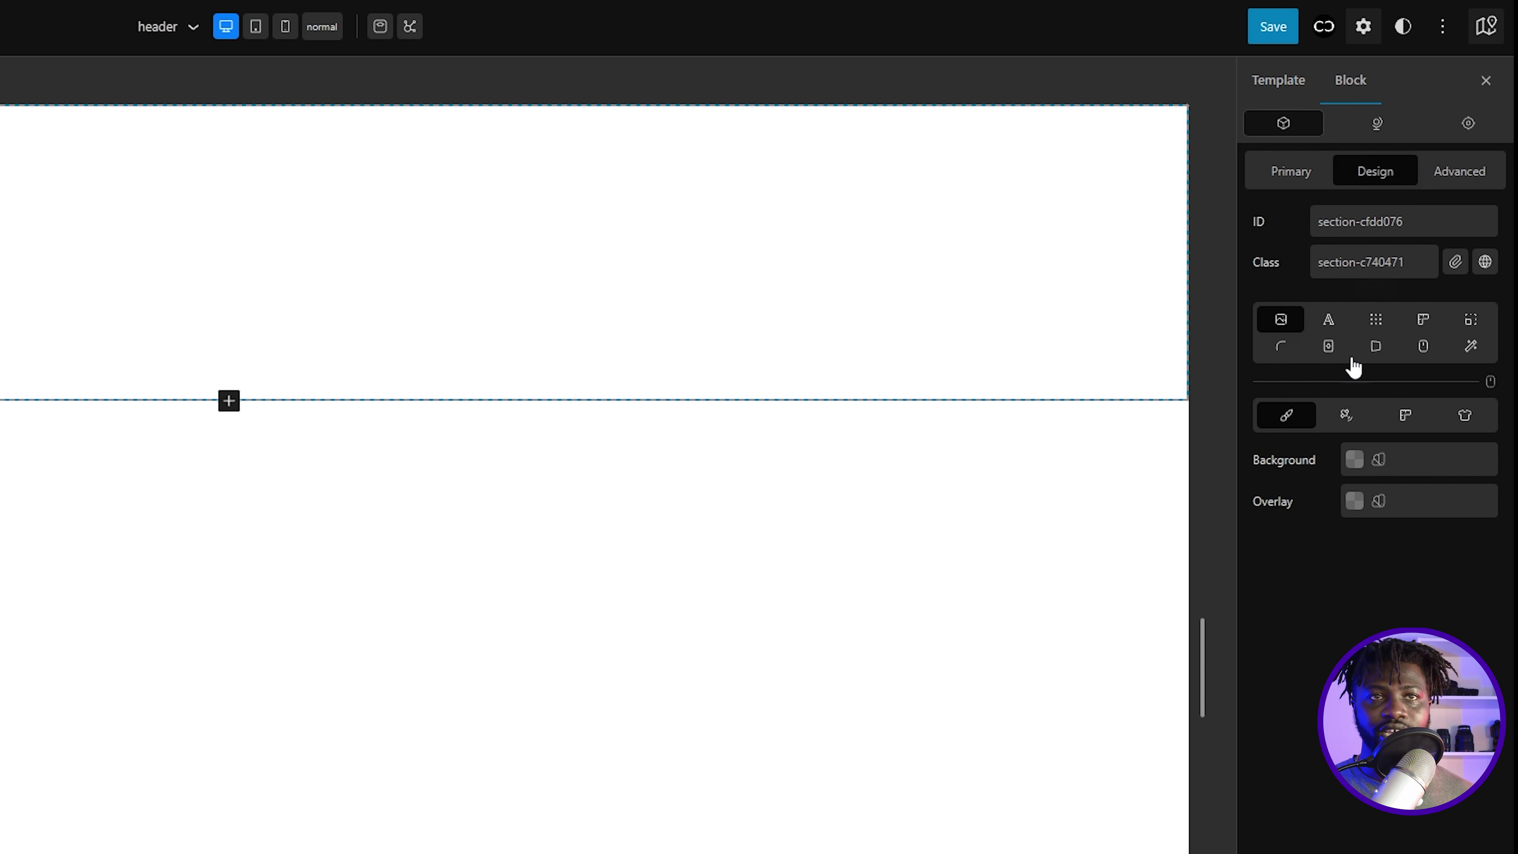
left_click(1472, 325)
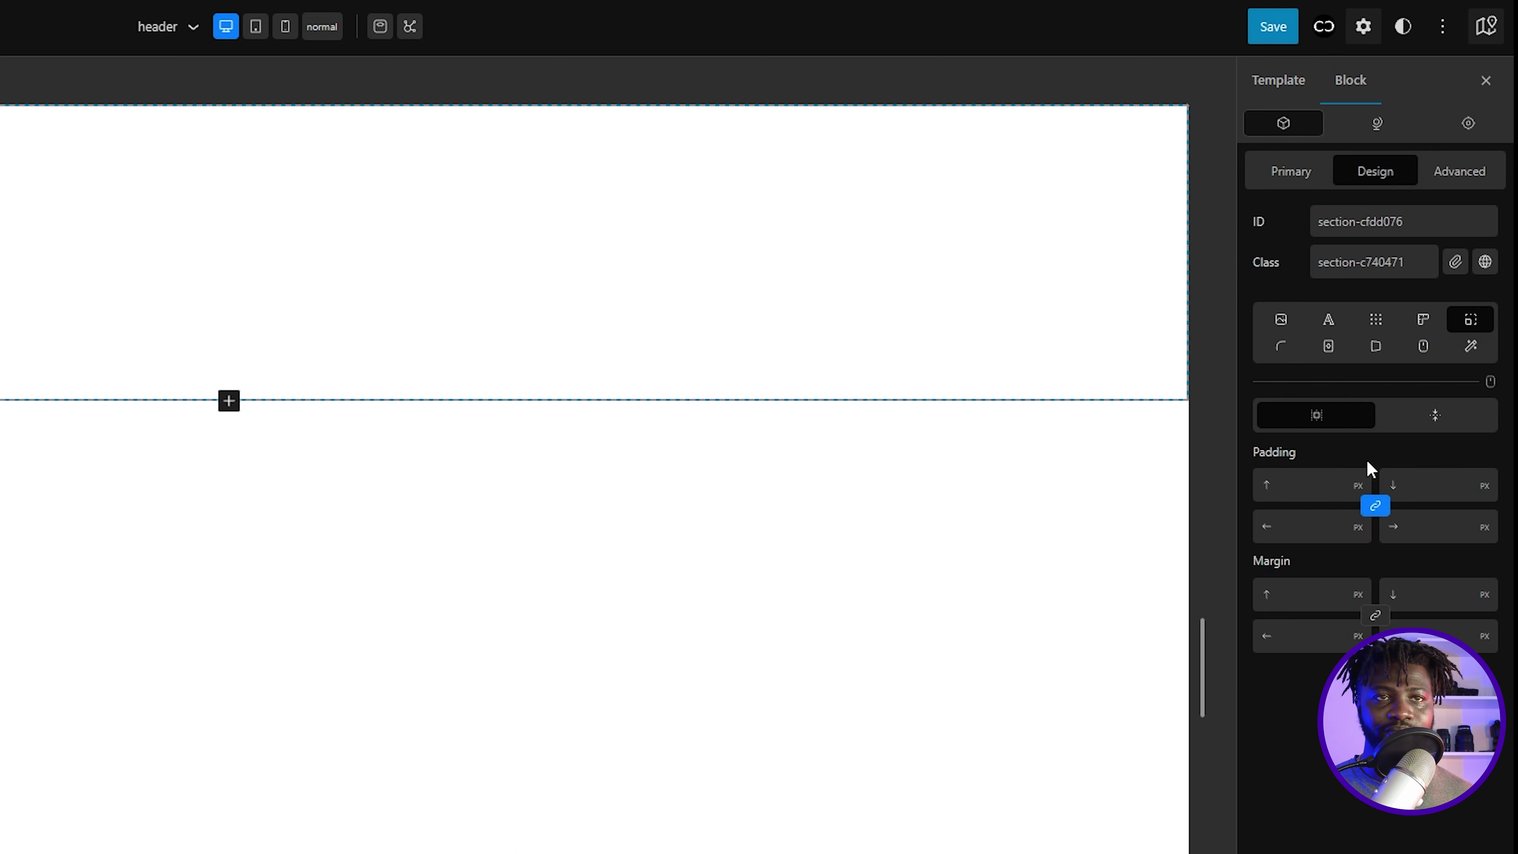
left_click(1309, 488)
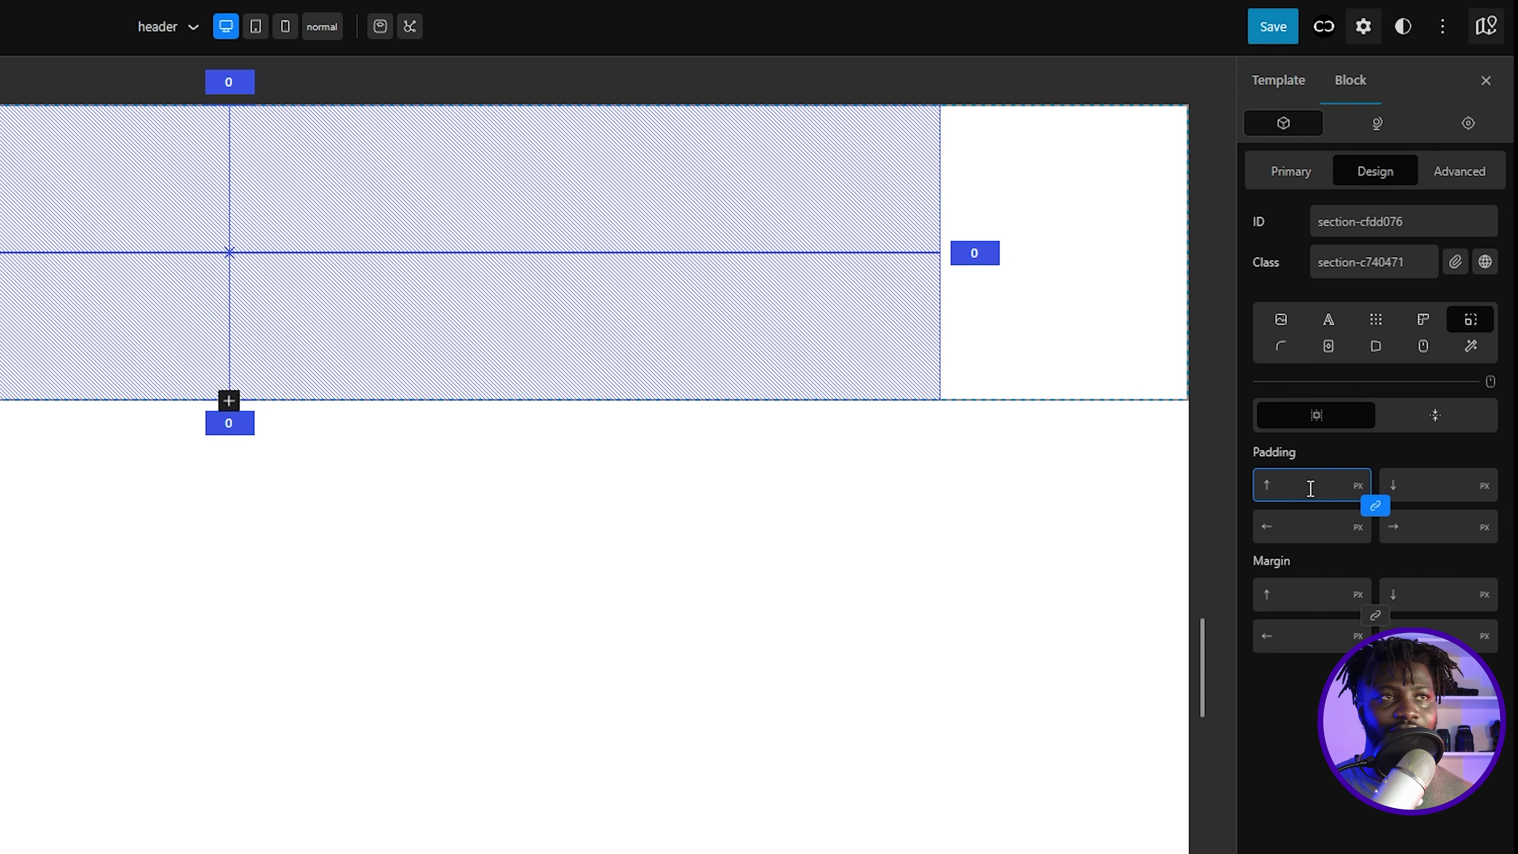
type("0")
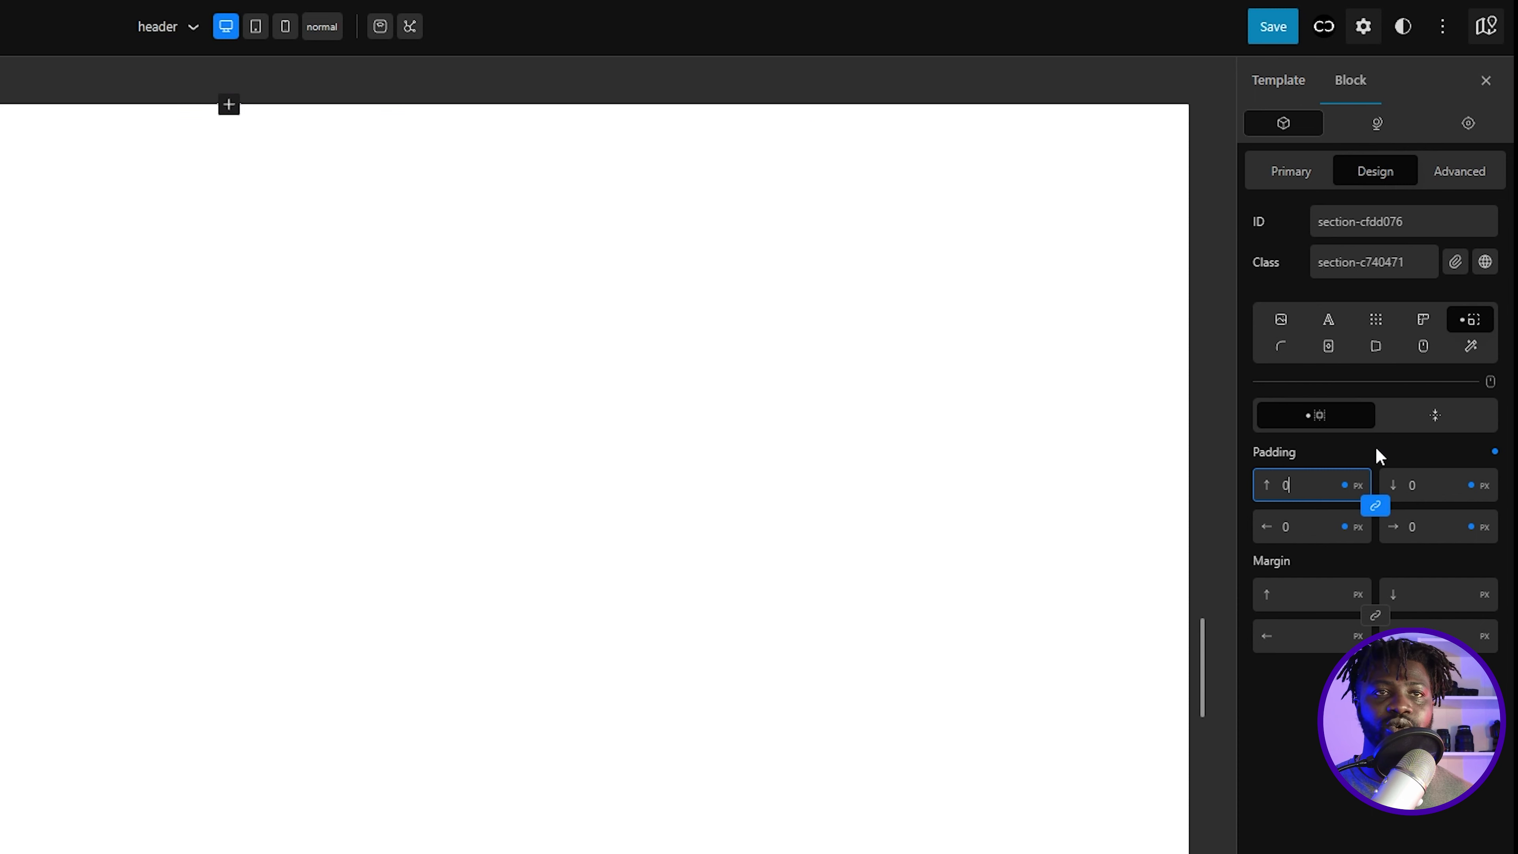
Step: Set the section's width to 1200 px, consulting the header row of the Figma design
left_click(1424, 326)
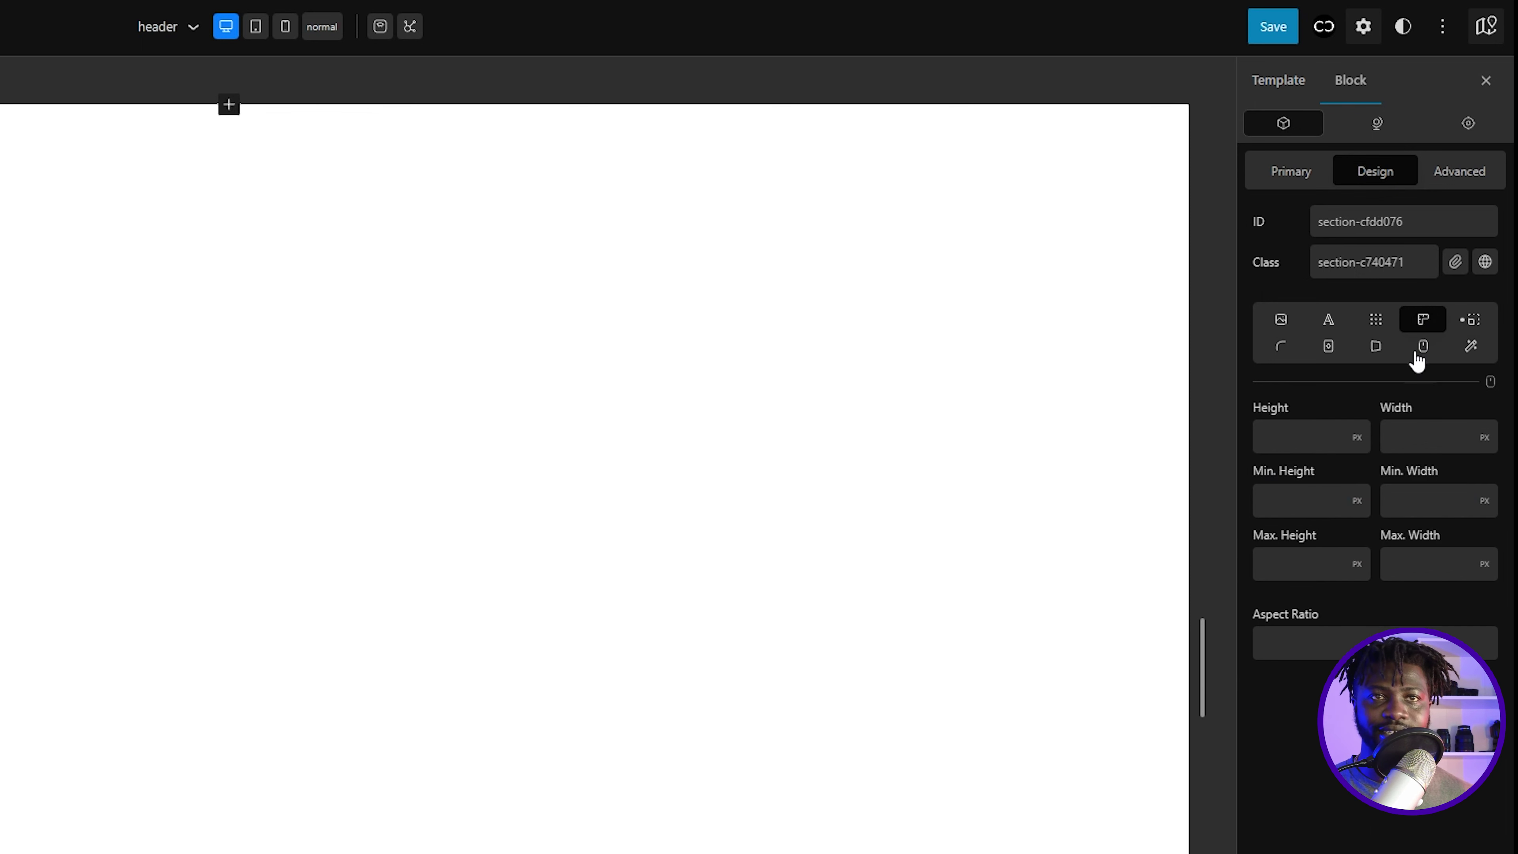
left_click(1419, 435)
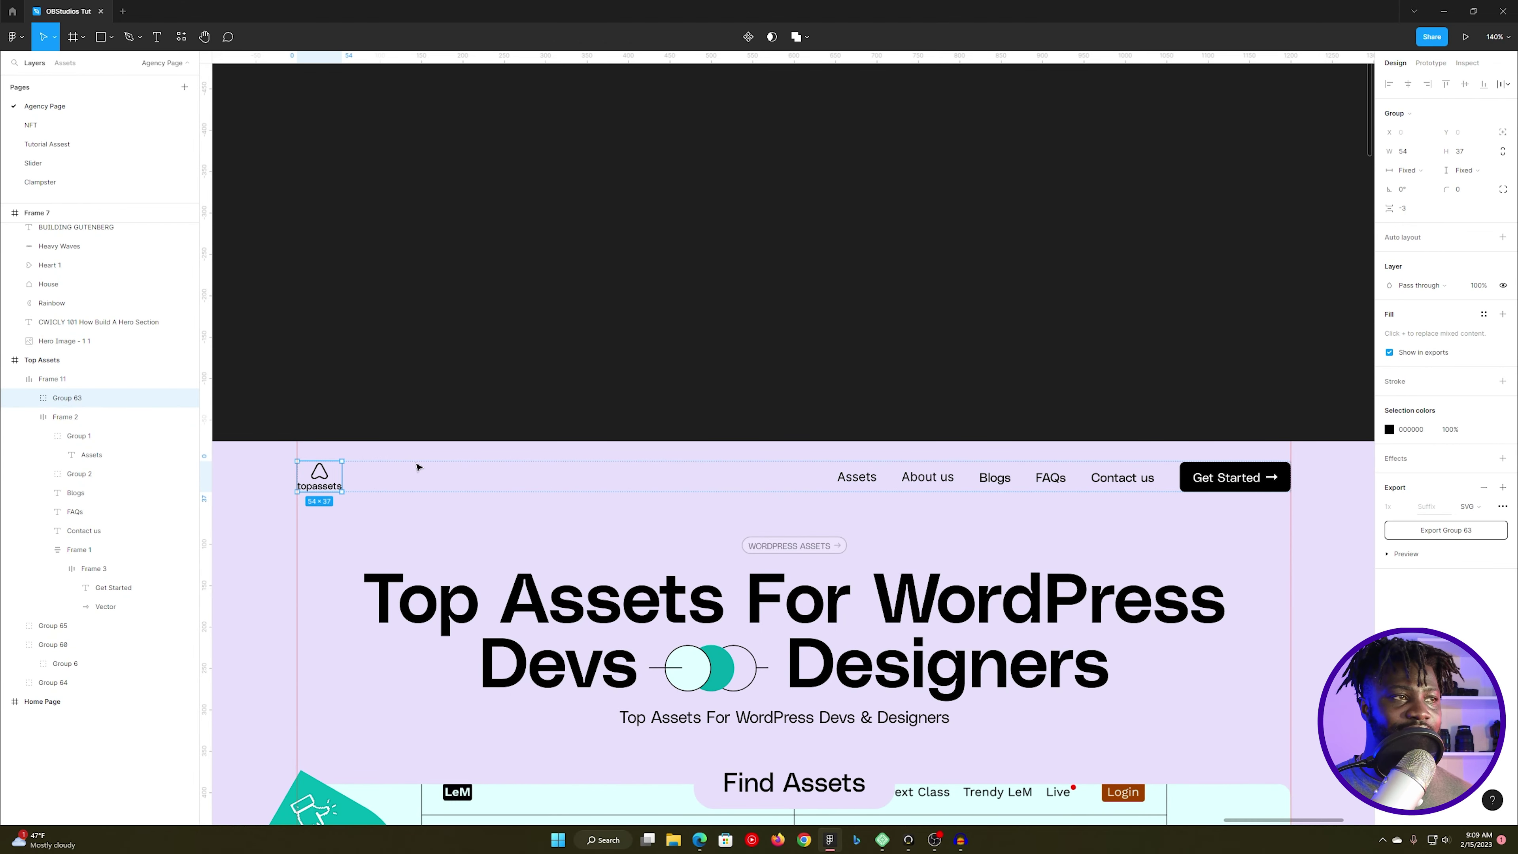
left_click(417, 467)
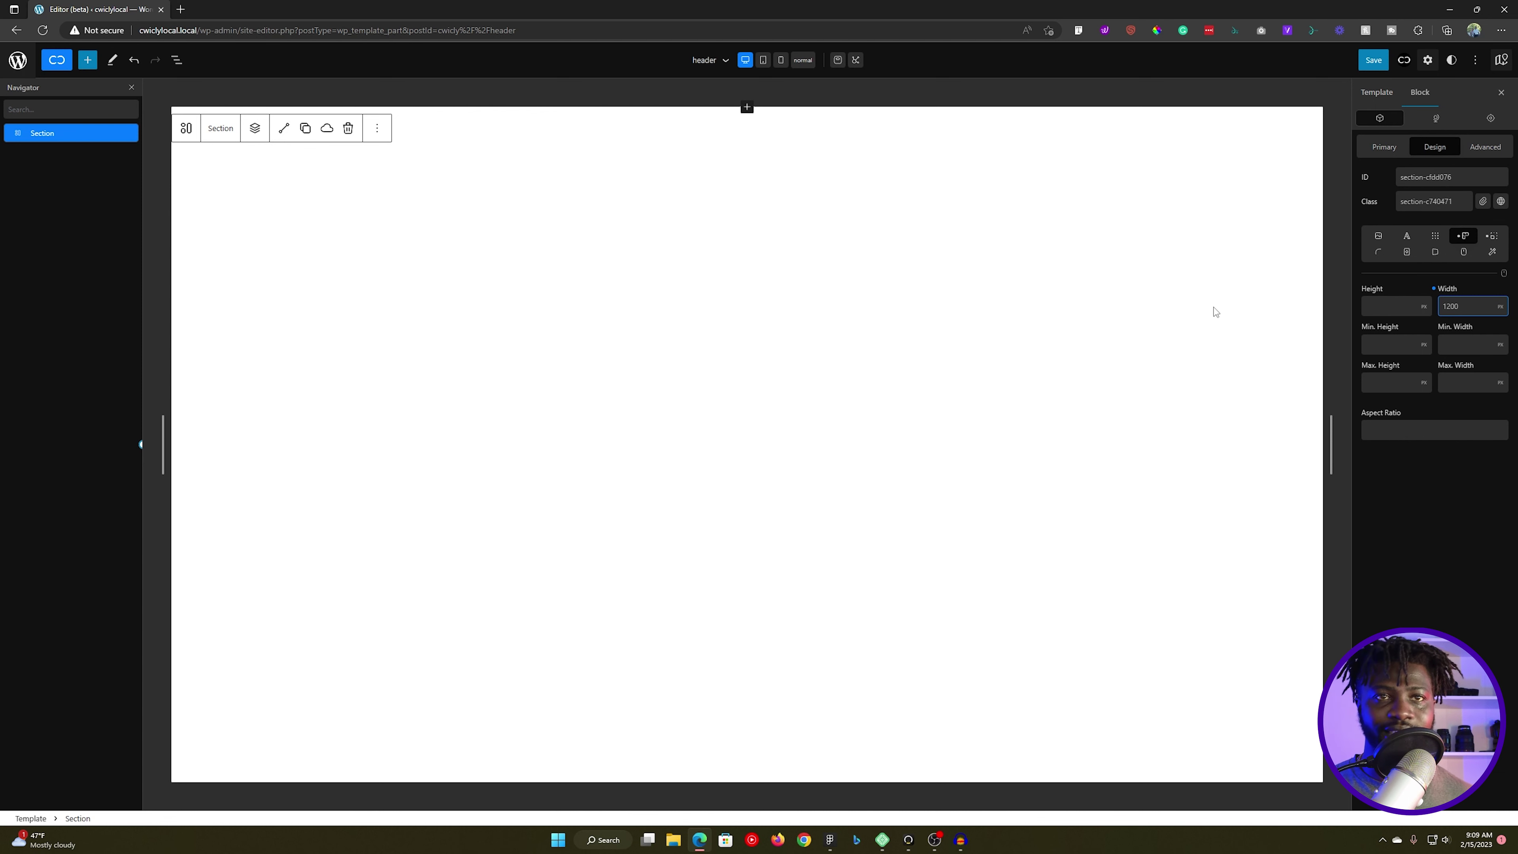
double_click(1455, 305)
key("BackSpace")
type("1200")
left_click(1423, 478)
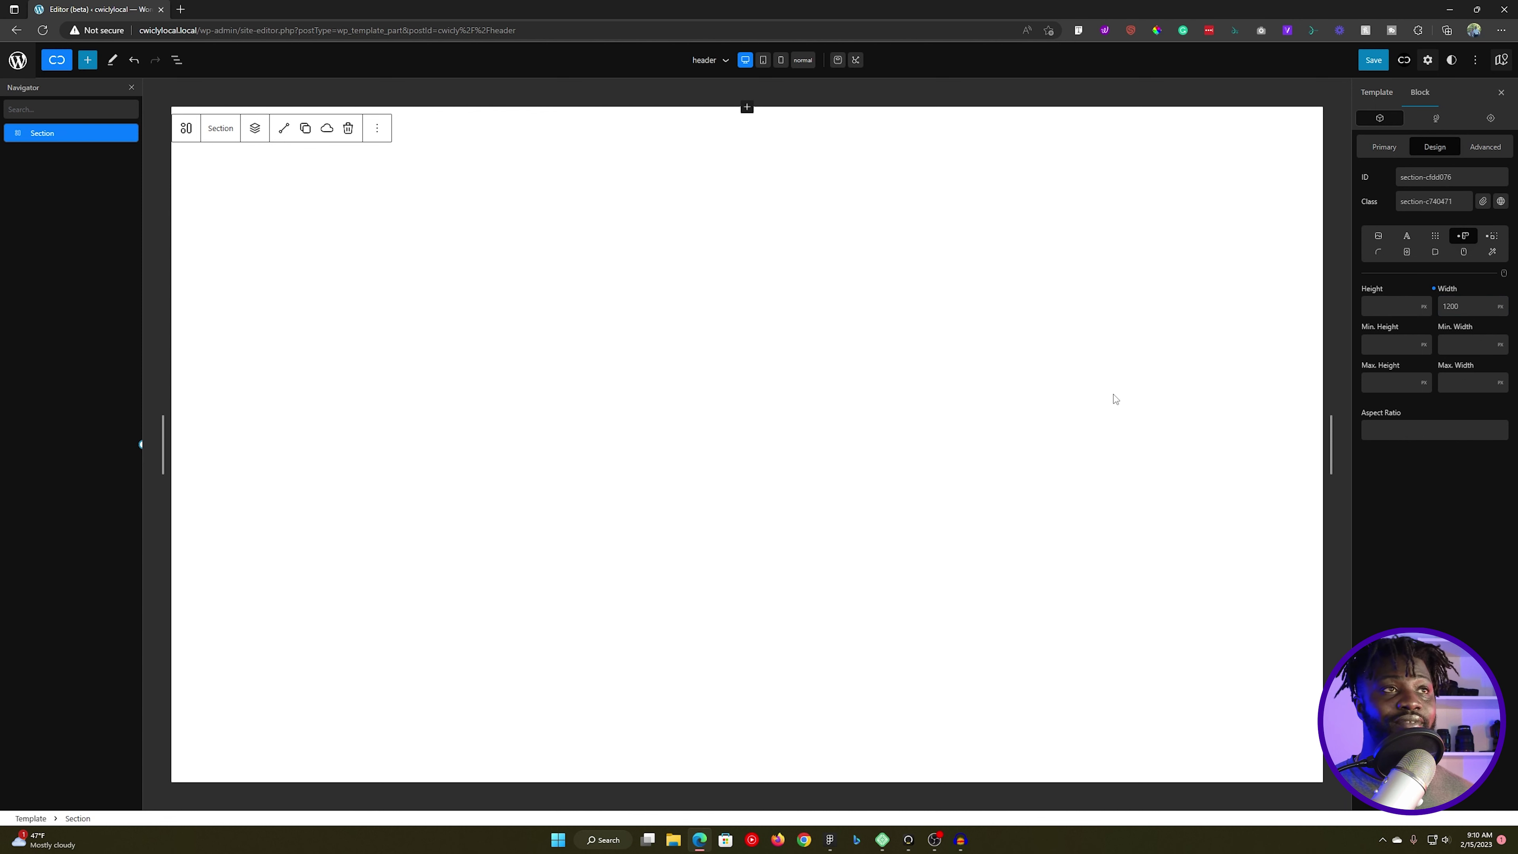
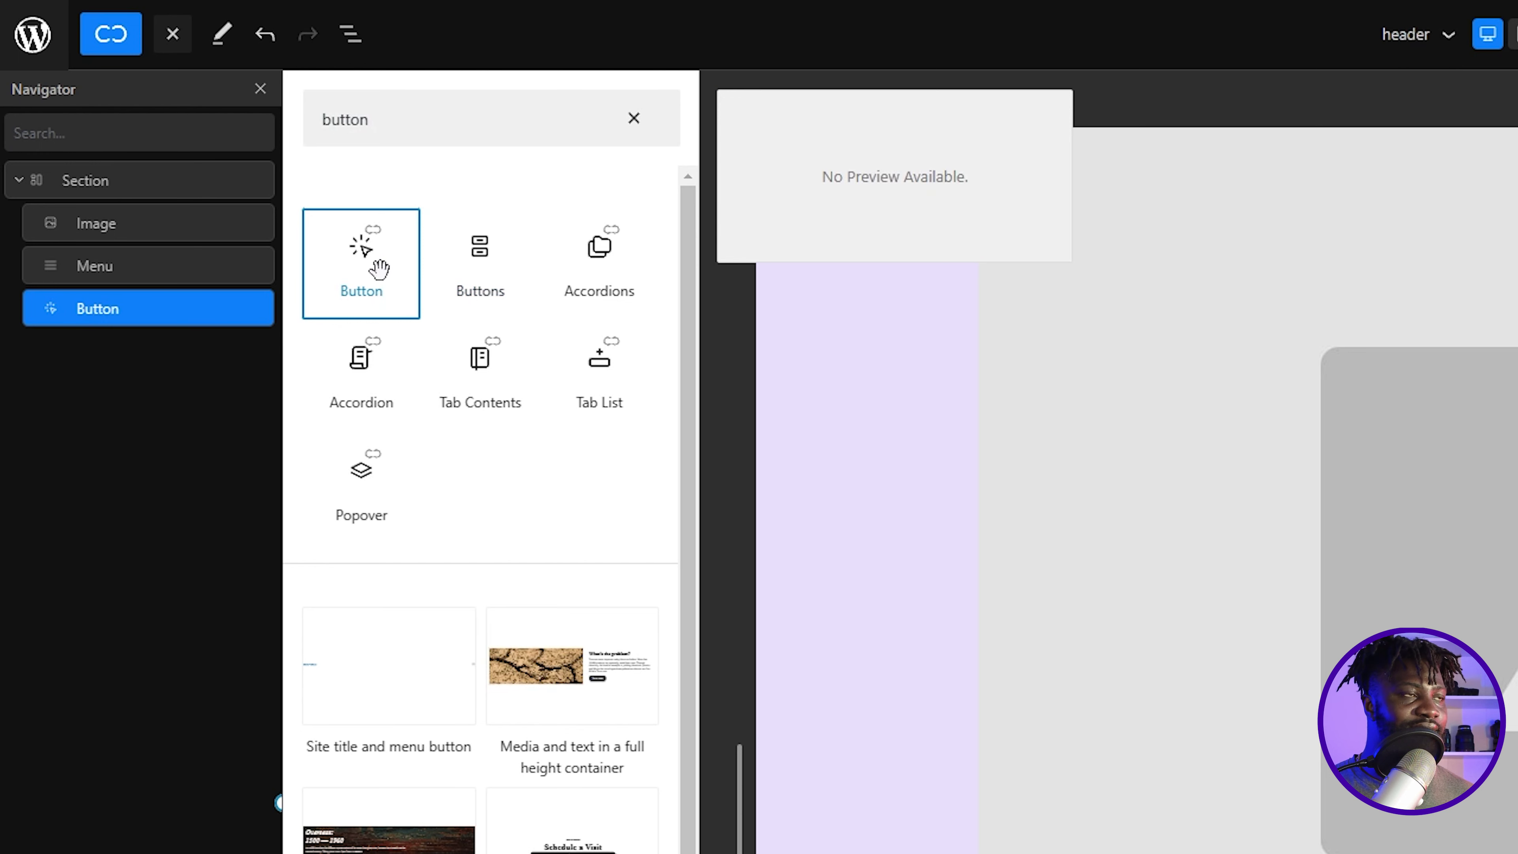
Step: Lay out header_section as a flex row with centred alignment and space-between justification
scroll(1254, 598, "down", 10)
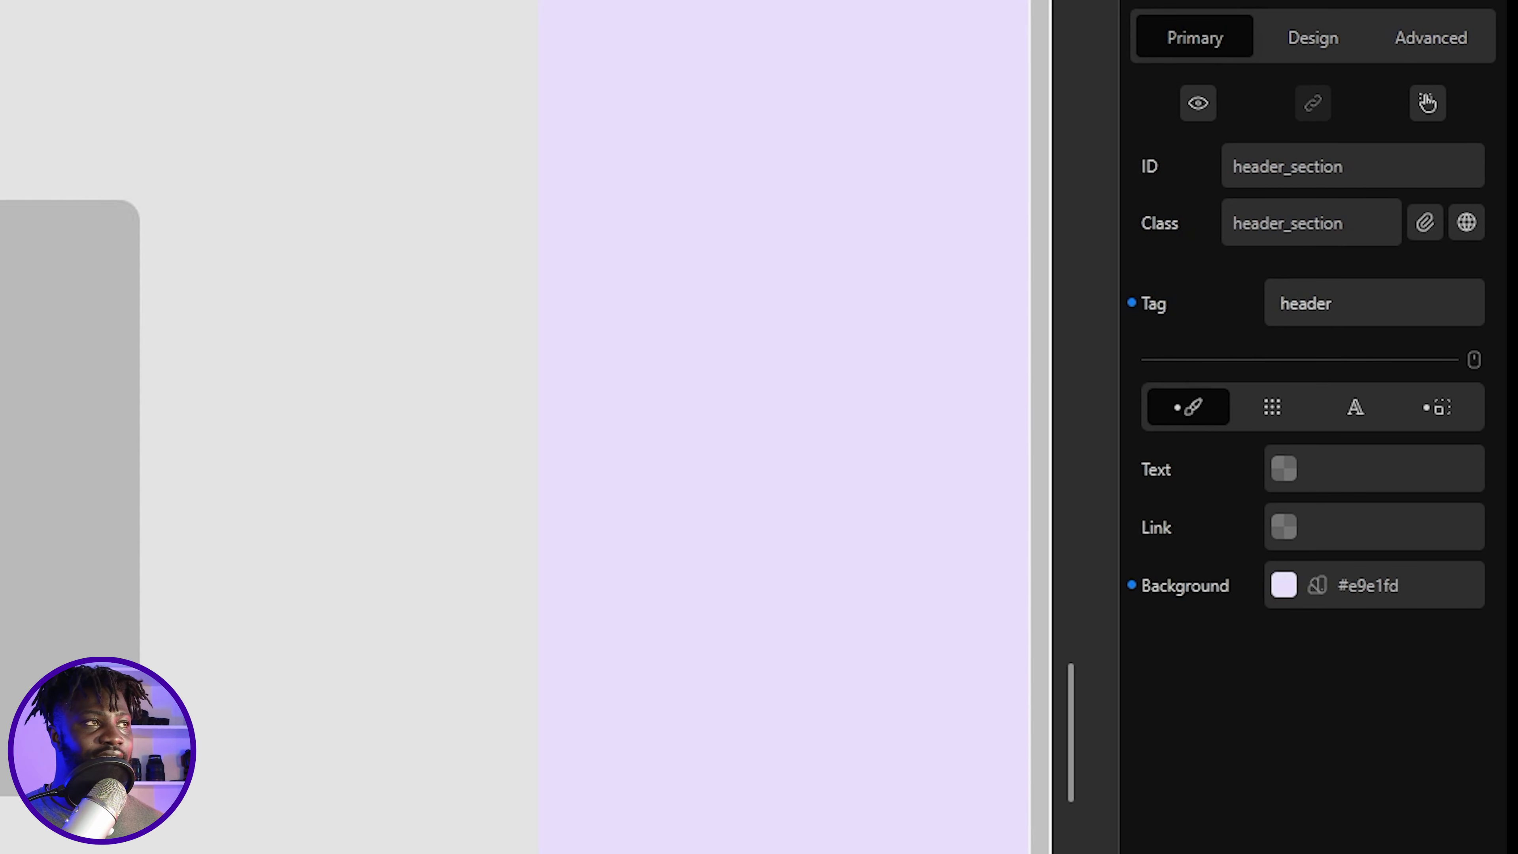
left_click(1320, 35)
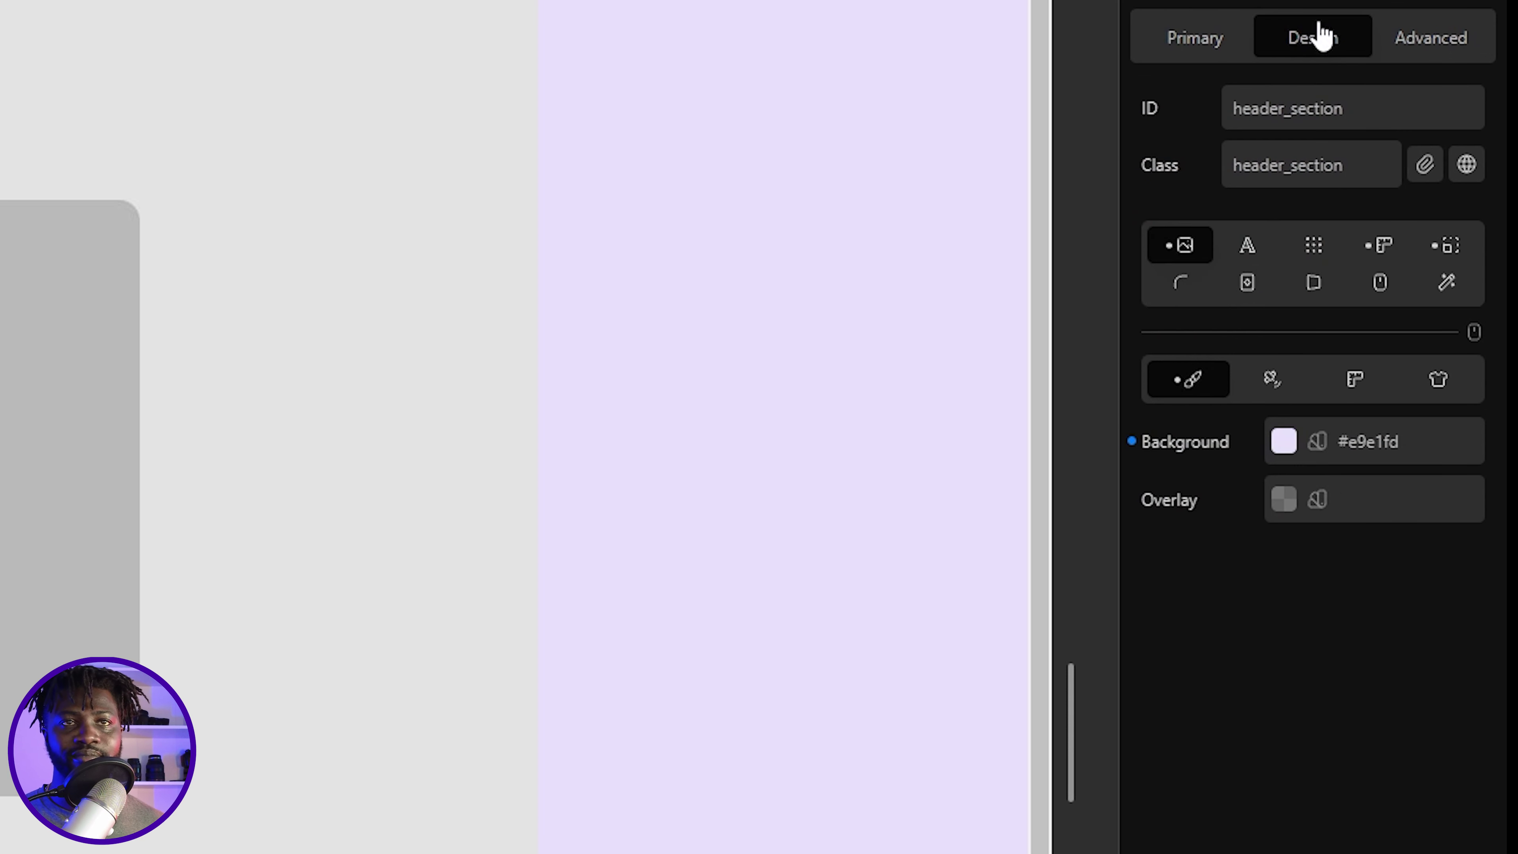
left_click(1314, 248)
left_click(1180, 445)
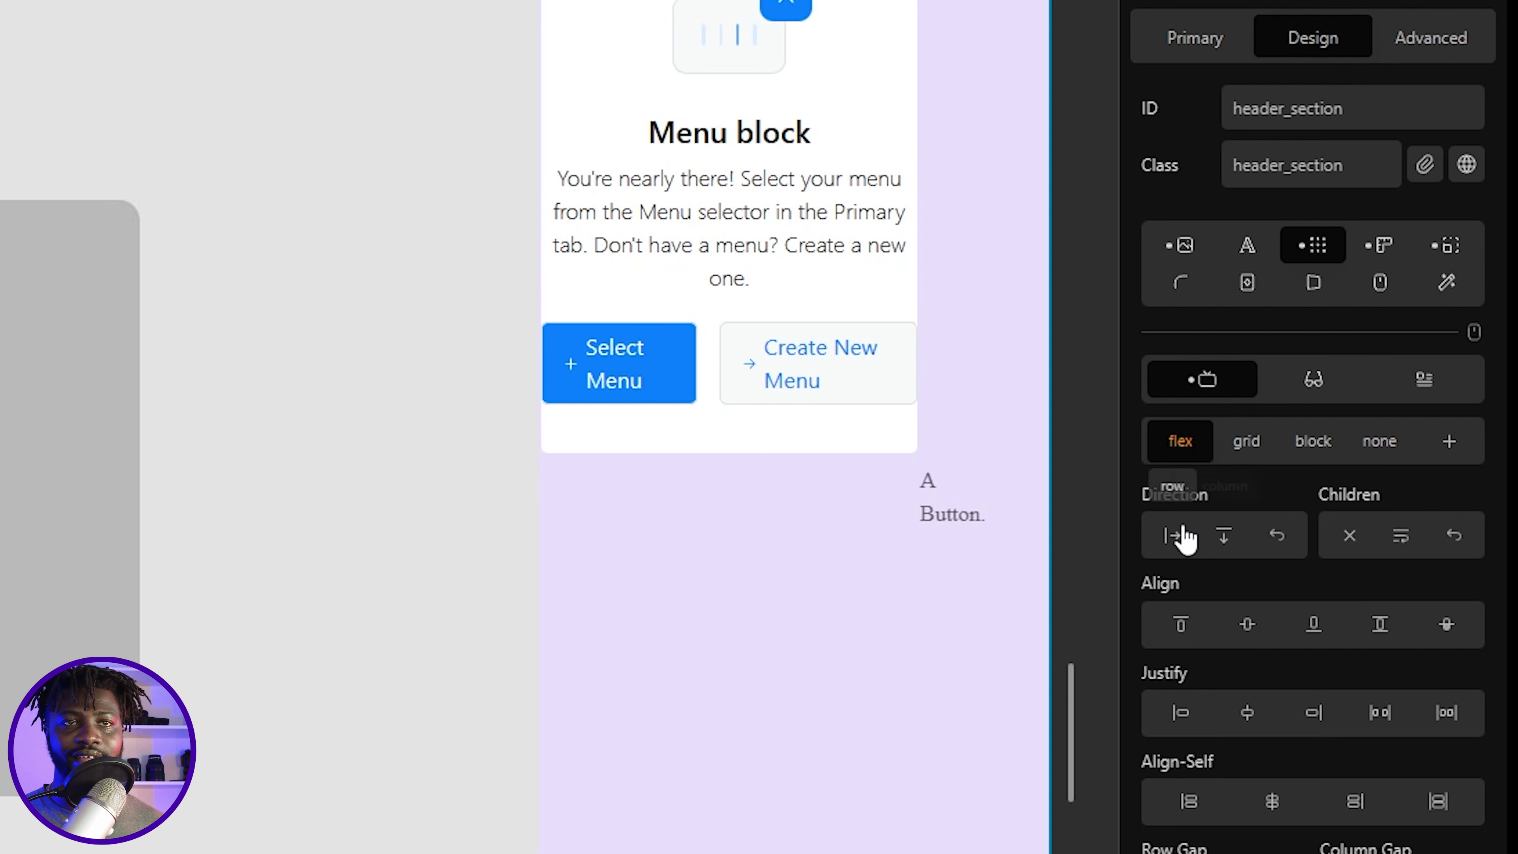
left_click(1174, 536)
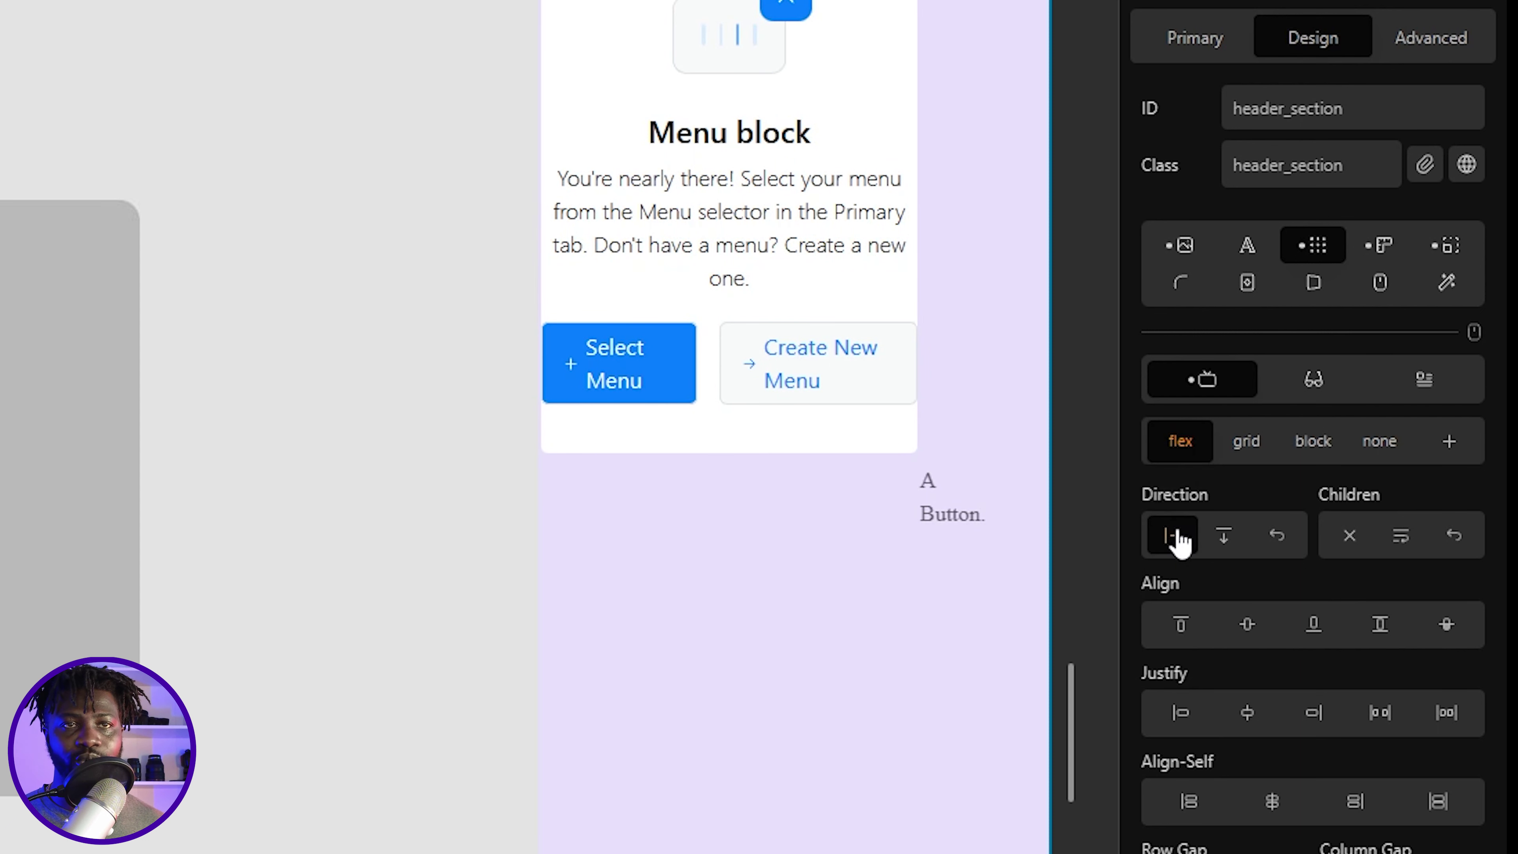
left_click(1244, 634)
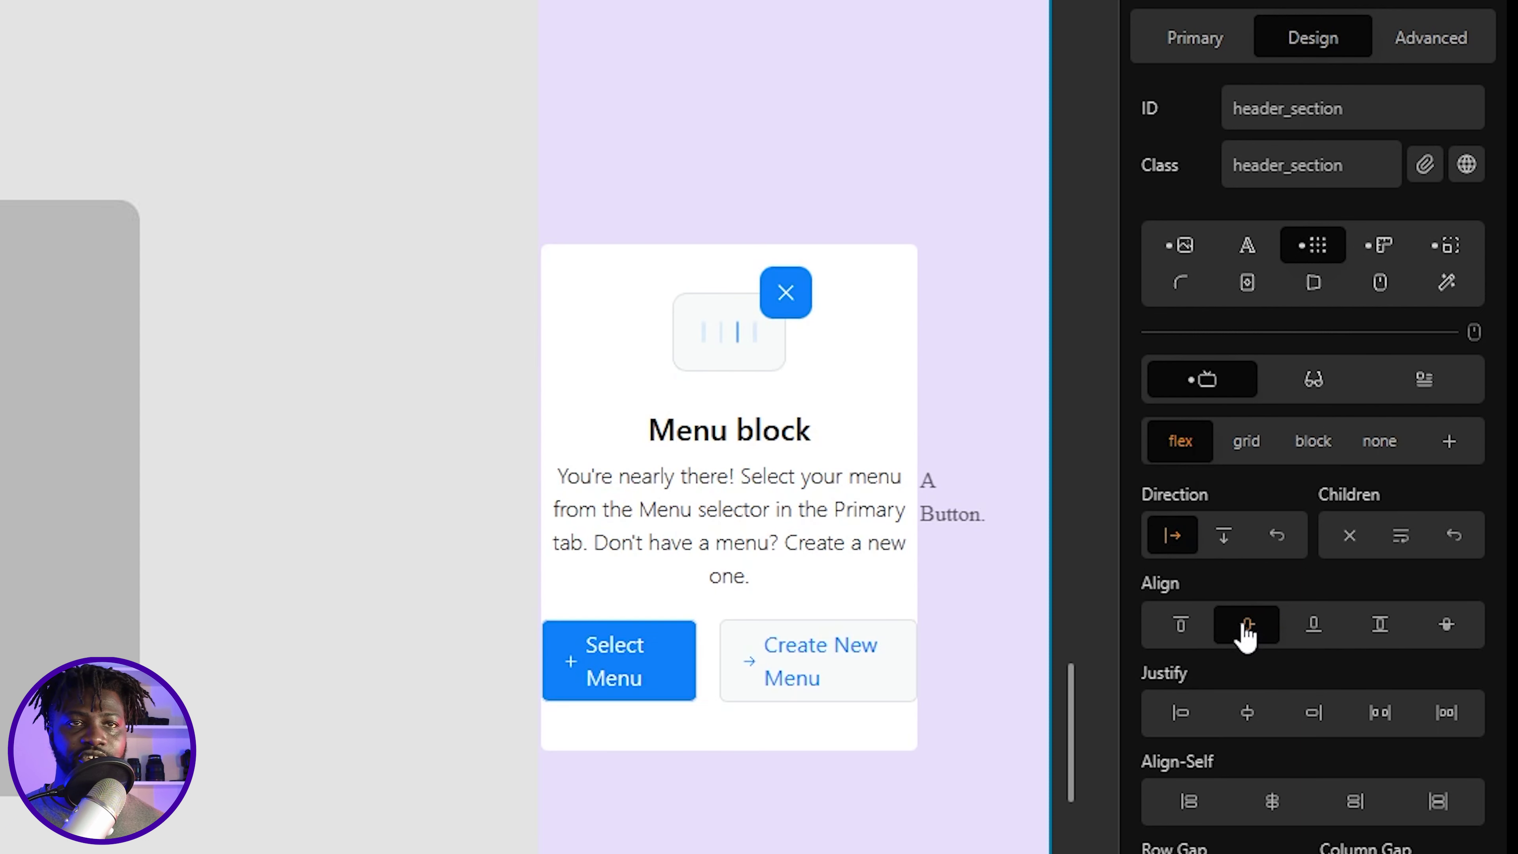
left_click(1384, 714)
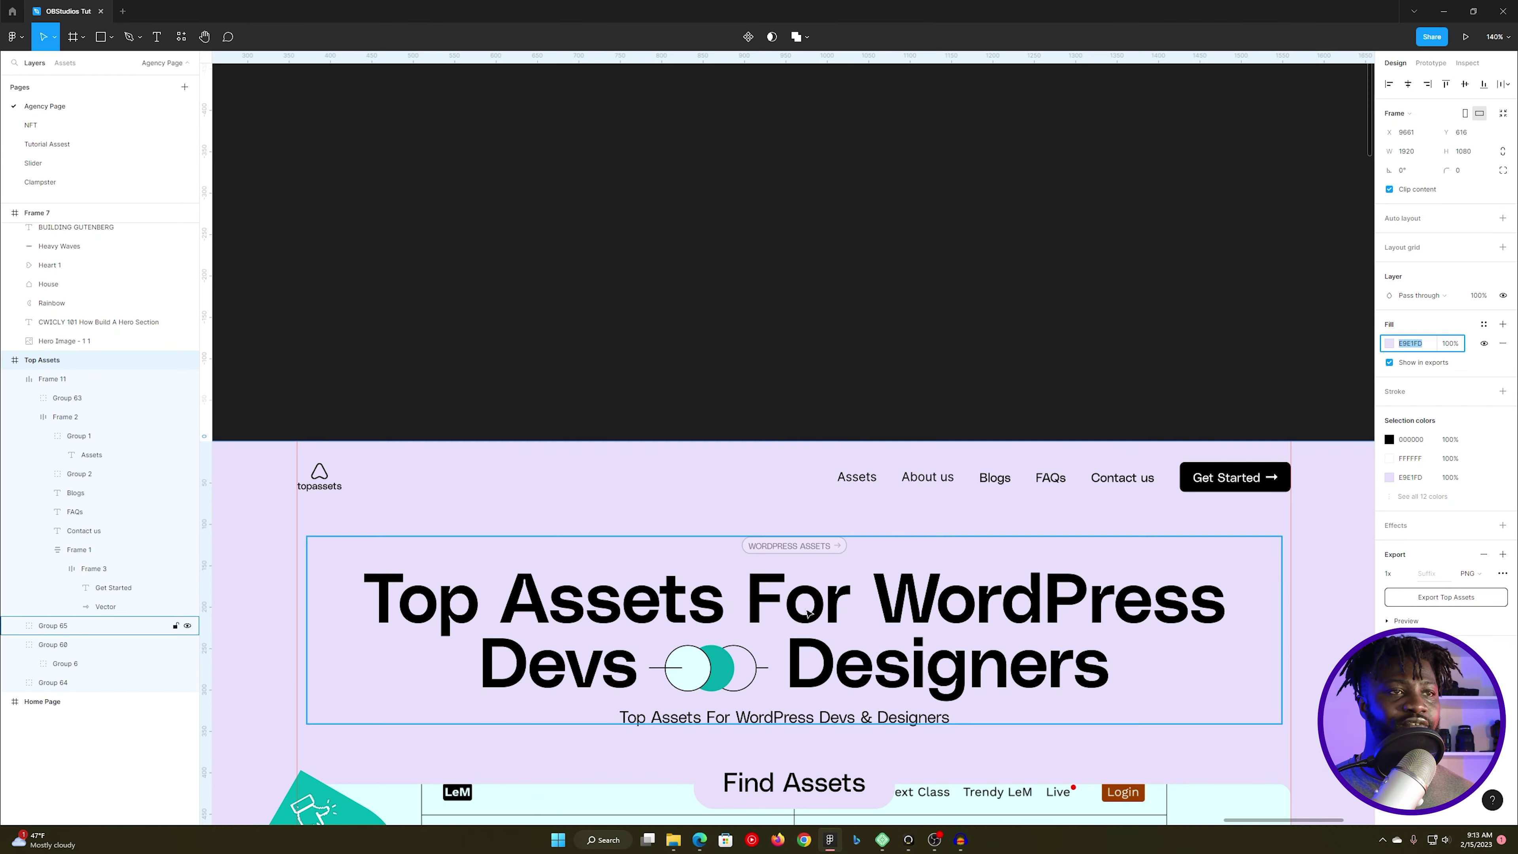
Step: Examine how the navigation links and Get Started button are grouped in the Figma header, and return to the site editor
left_click(873, 483)
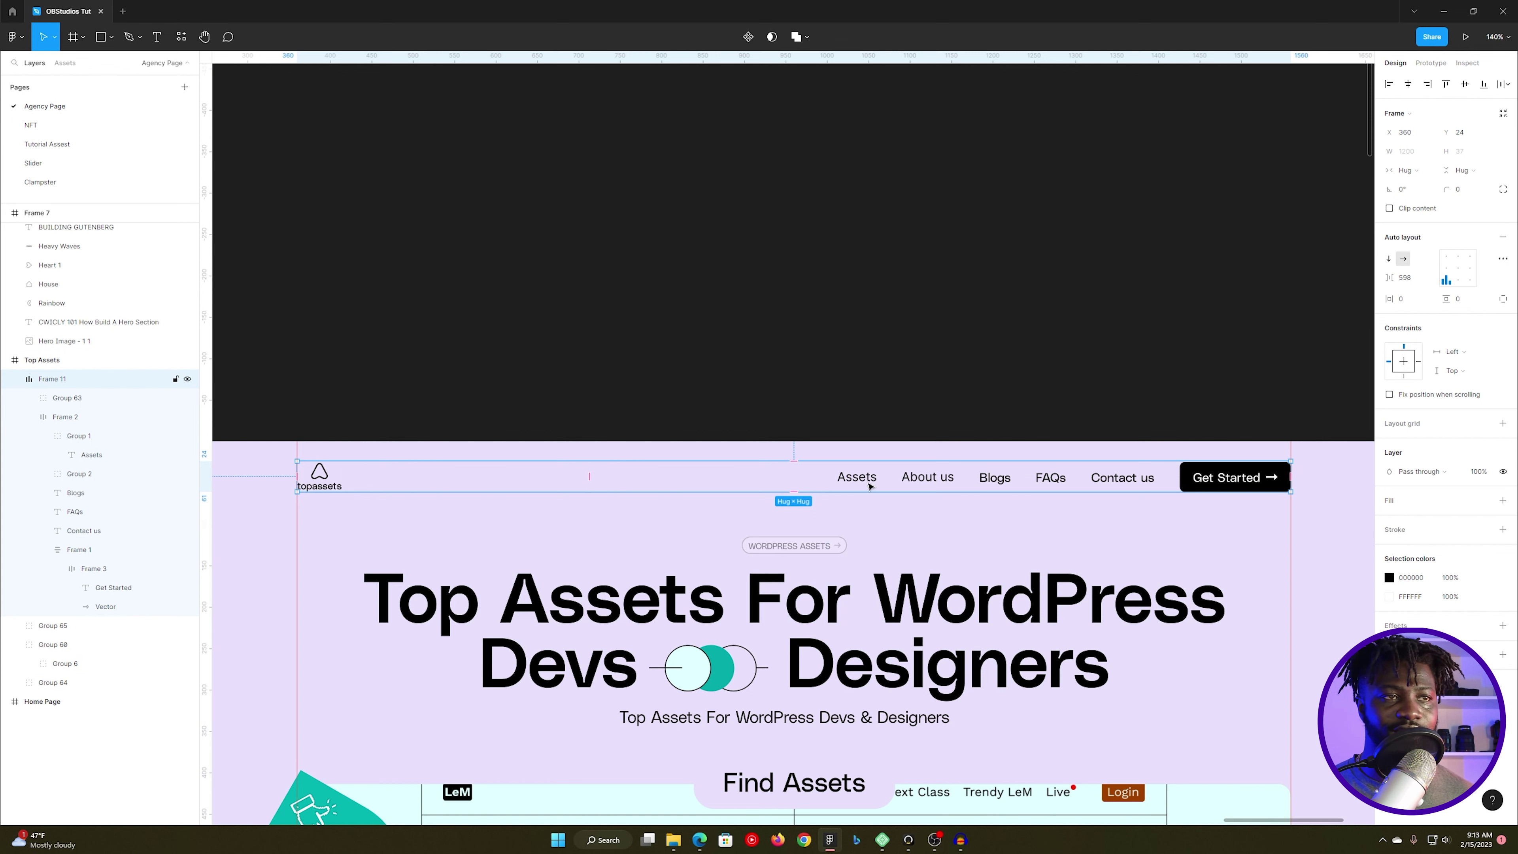
left_click(869, 486)
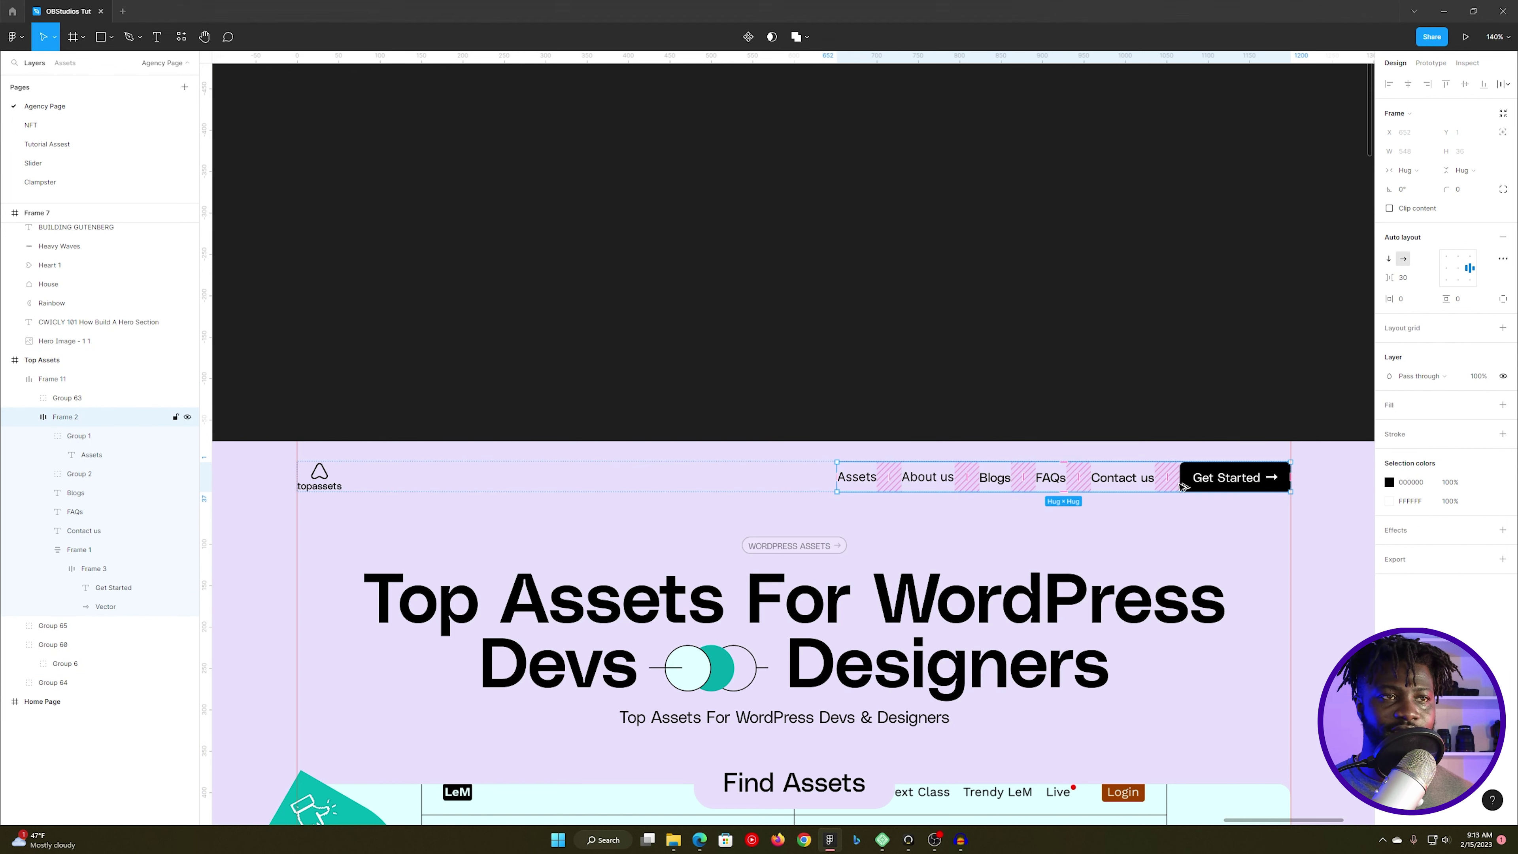
key("alt+Tab")
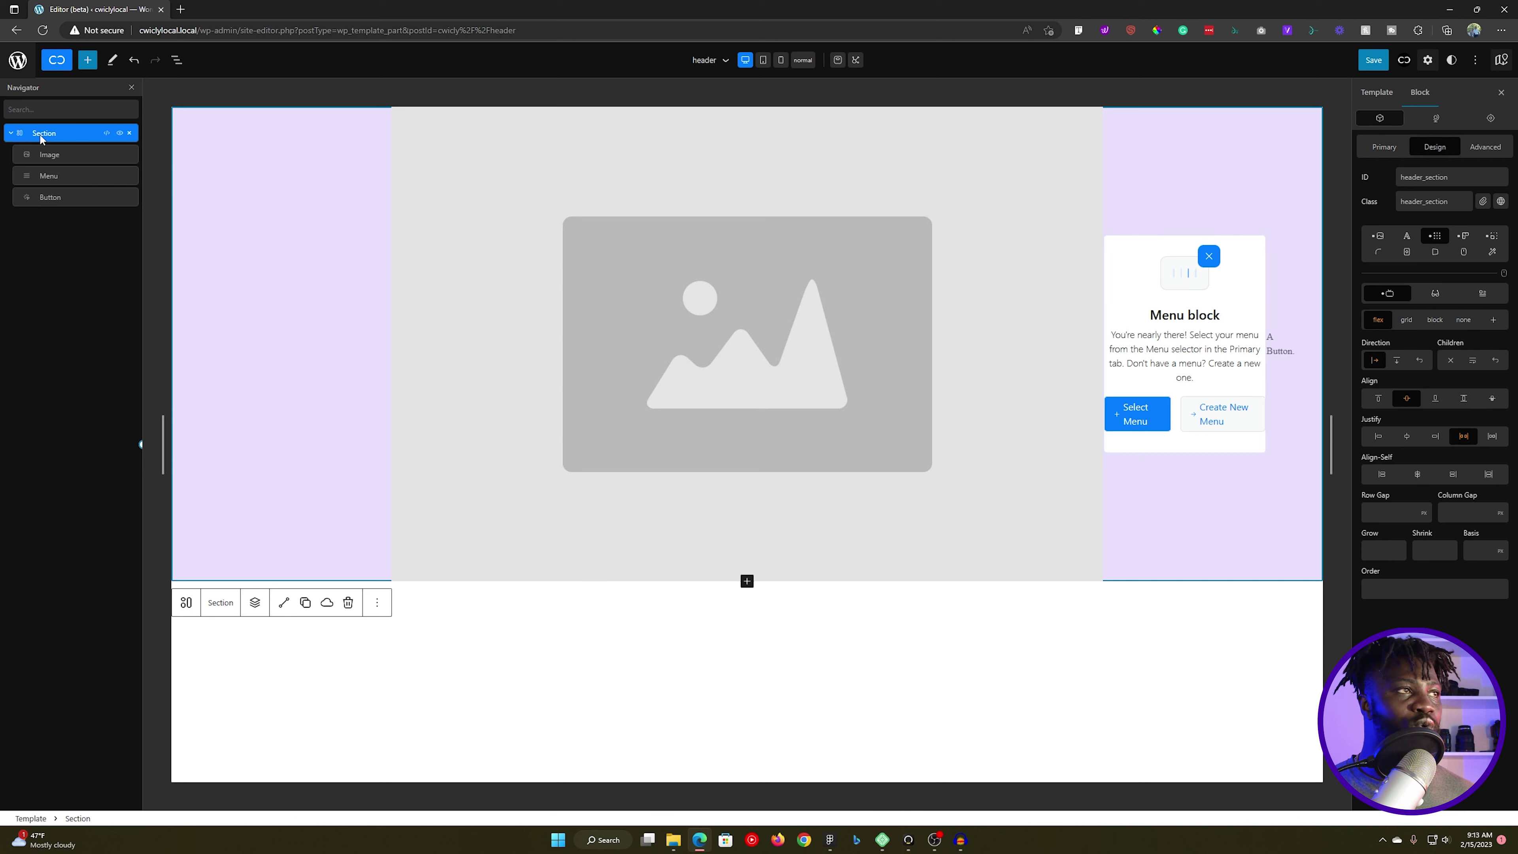
Step: Insert a Div block after the Image in the header section and nest the Menu and Button blocks inside it
left_click(61, 155)
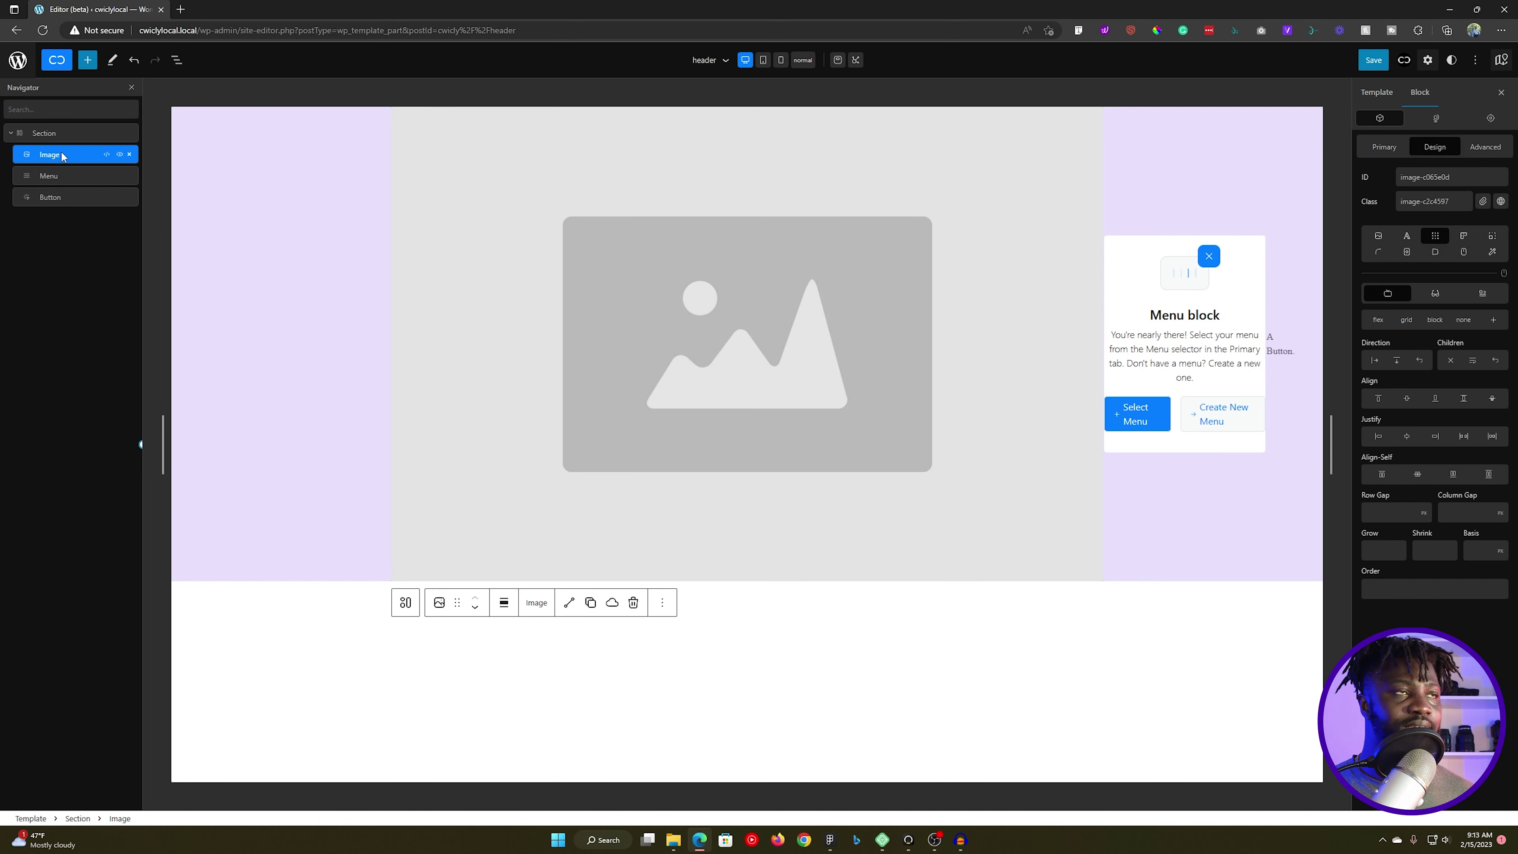
left_click(90, 61)
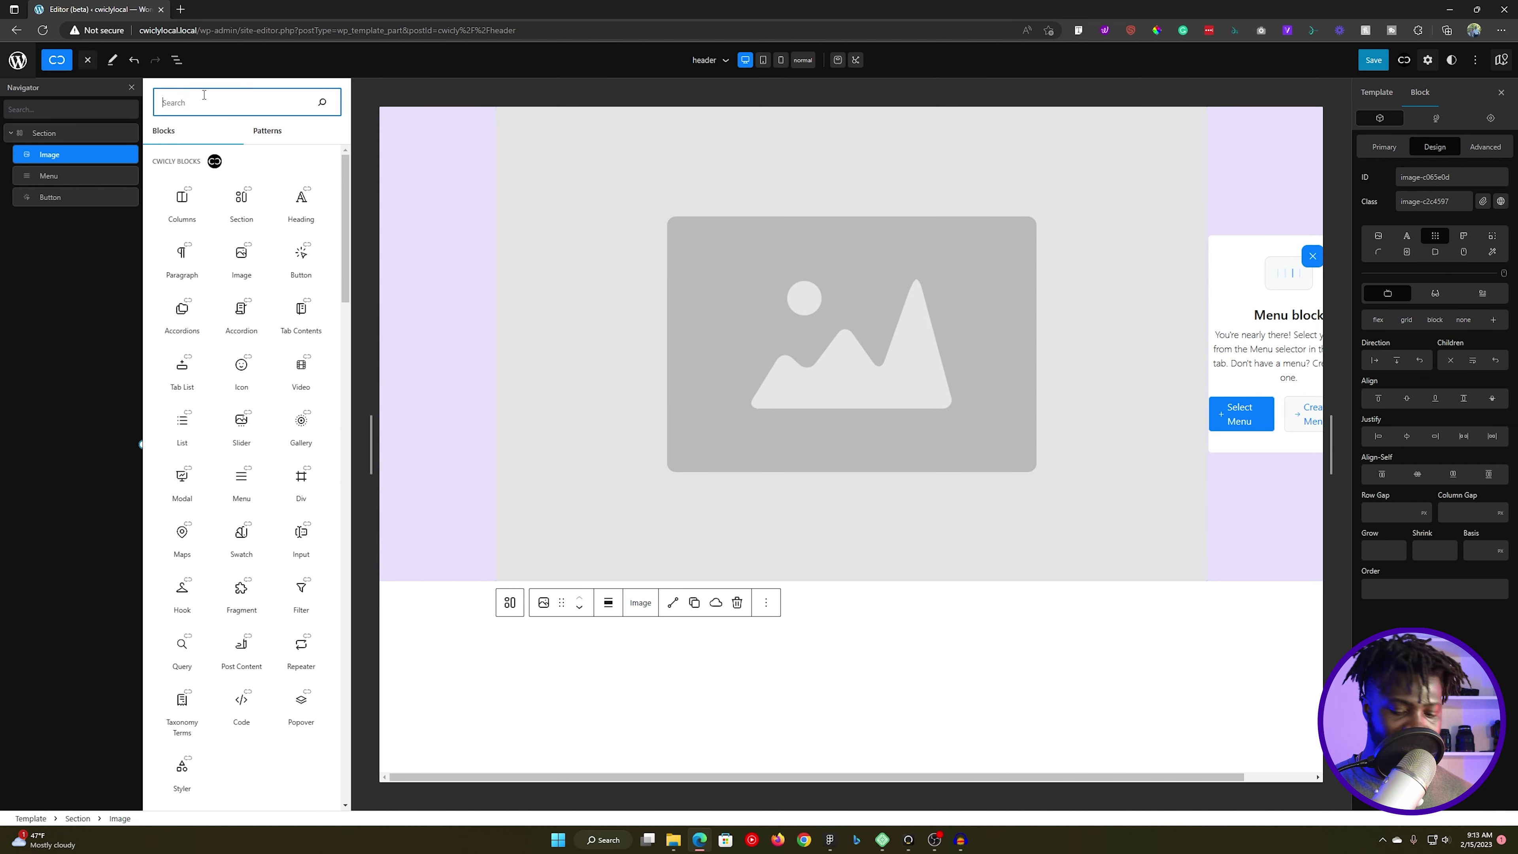
type("div")
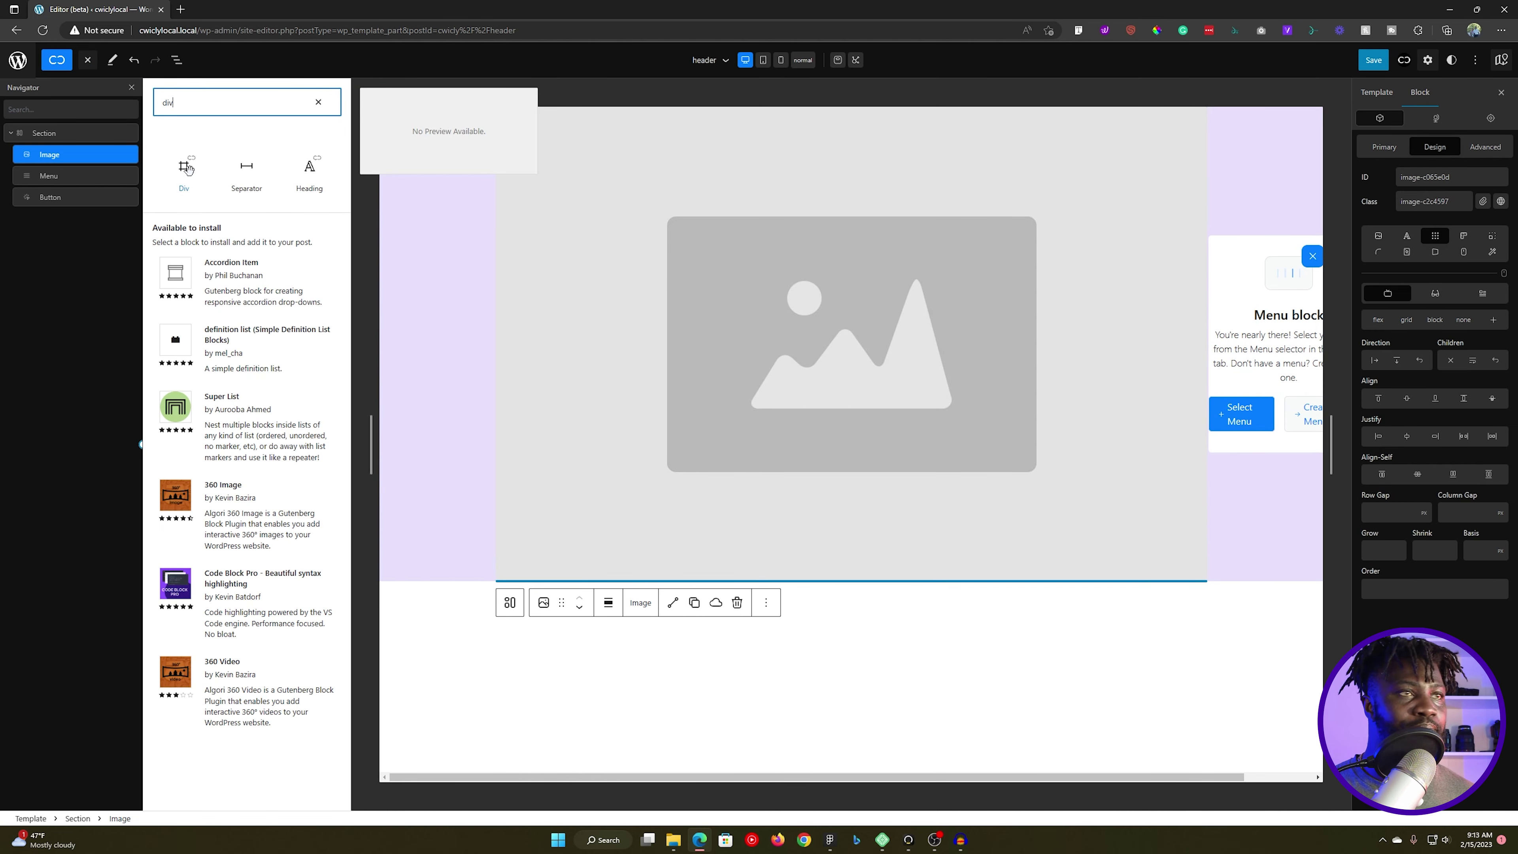
left_click(184, 167)
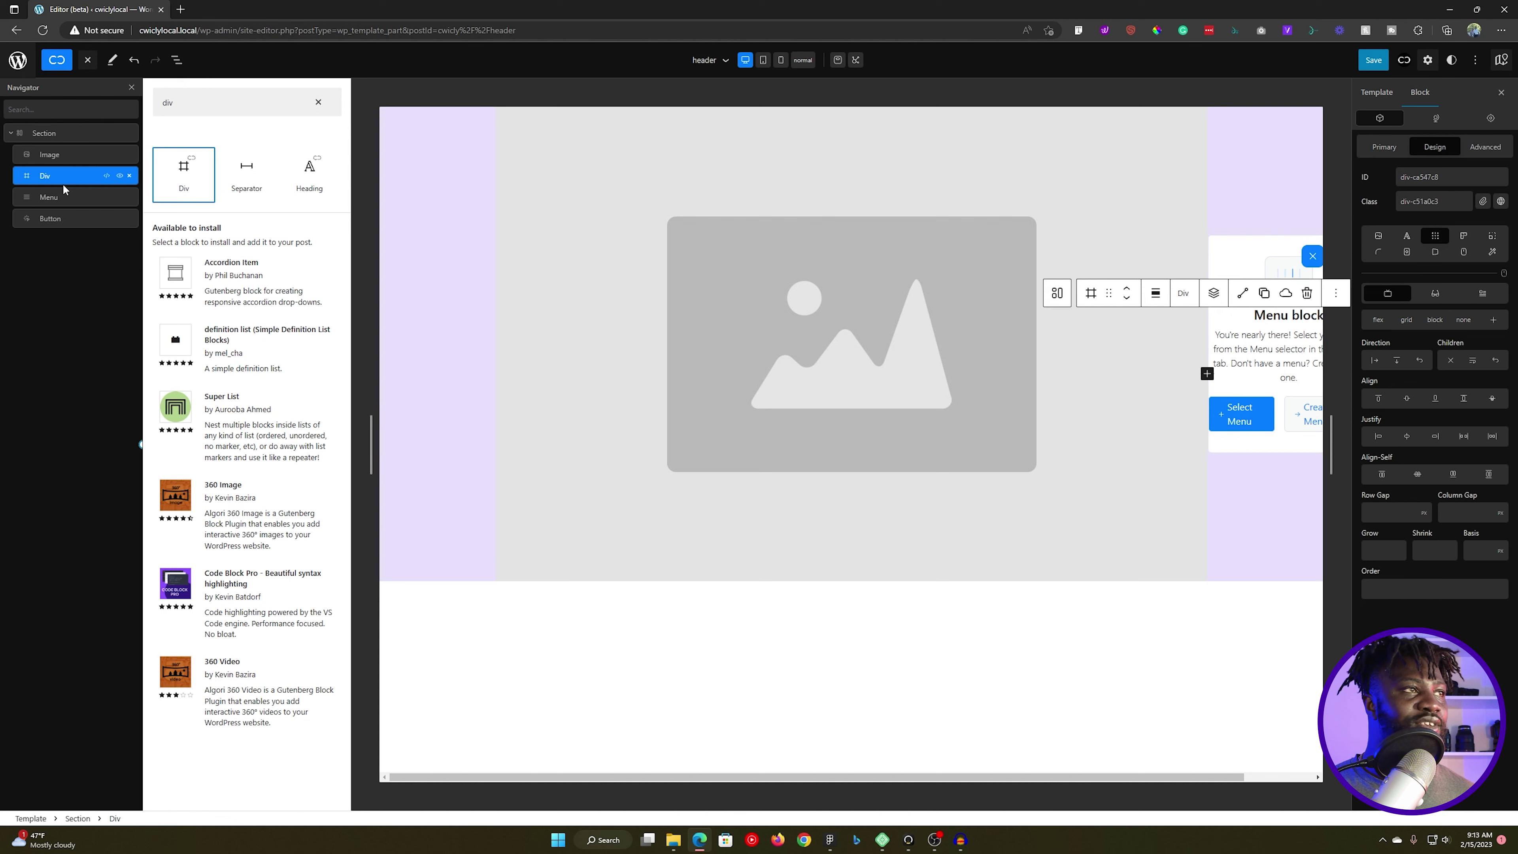
left_click(52, 198)
left_click_drag(52, 198, 60, 222)
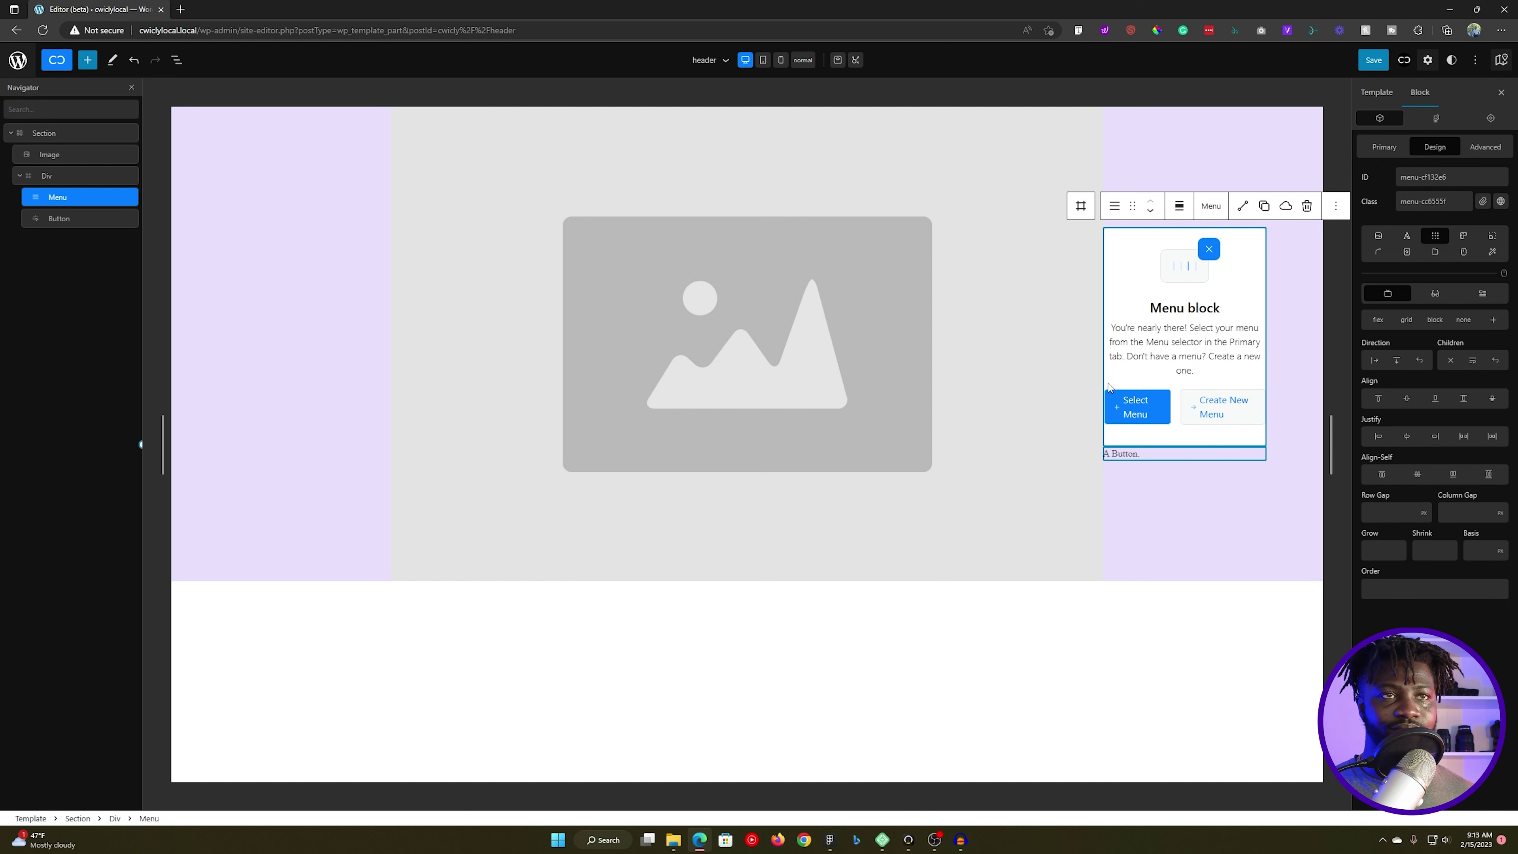
Step: Lay out the Div as a flex row with centred alignment and space-between justification, and save the header
left_click(58, 176)
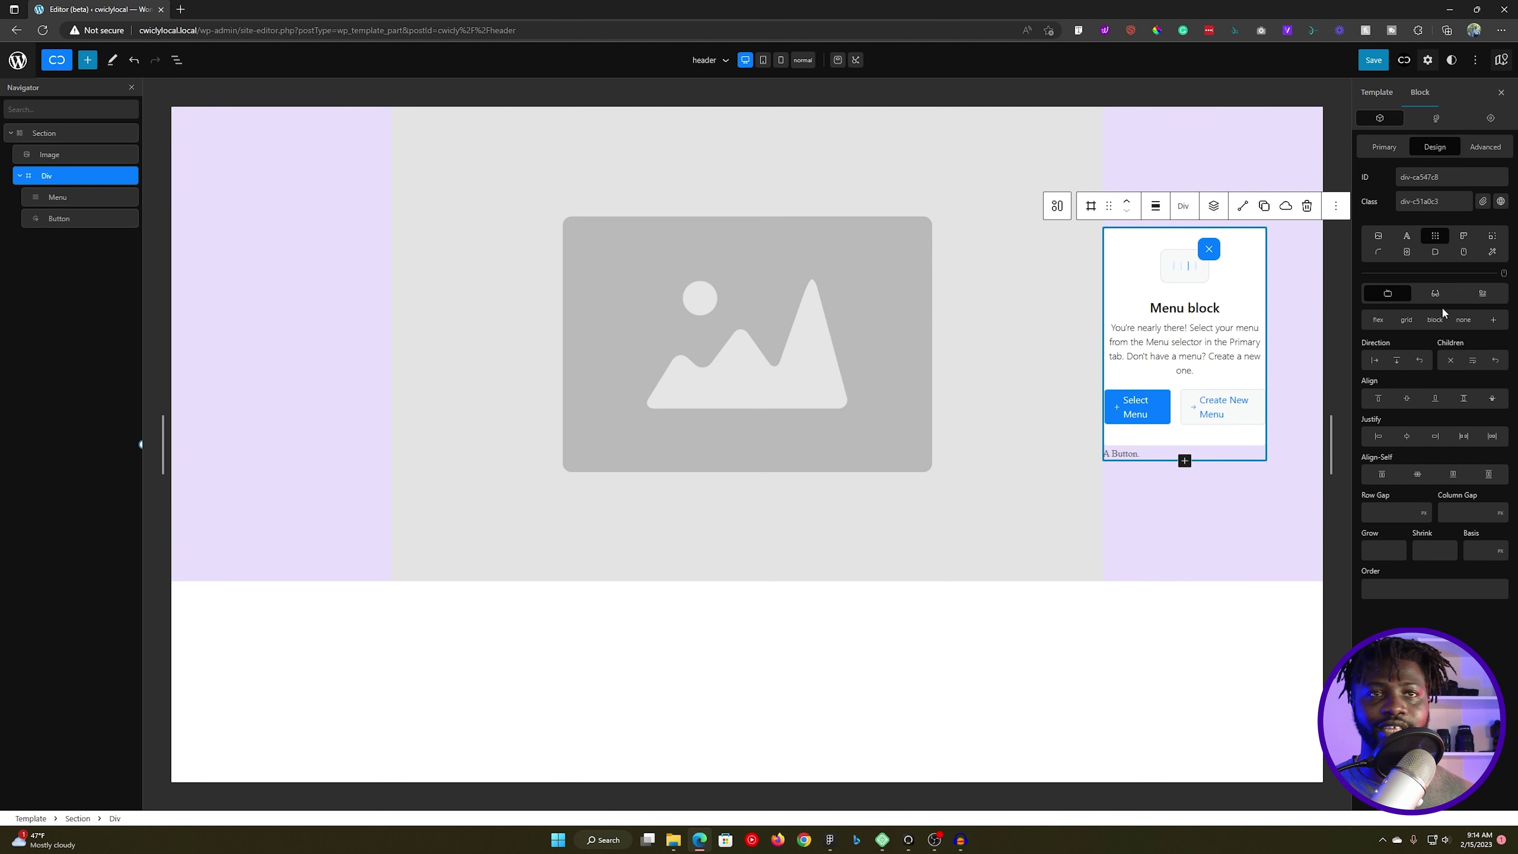
left_click(1379, 322)
left_click(1375, 361)
left_click(1406, 398)
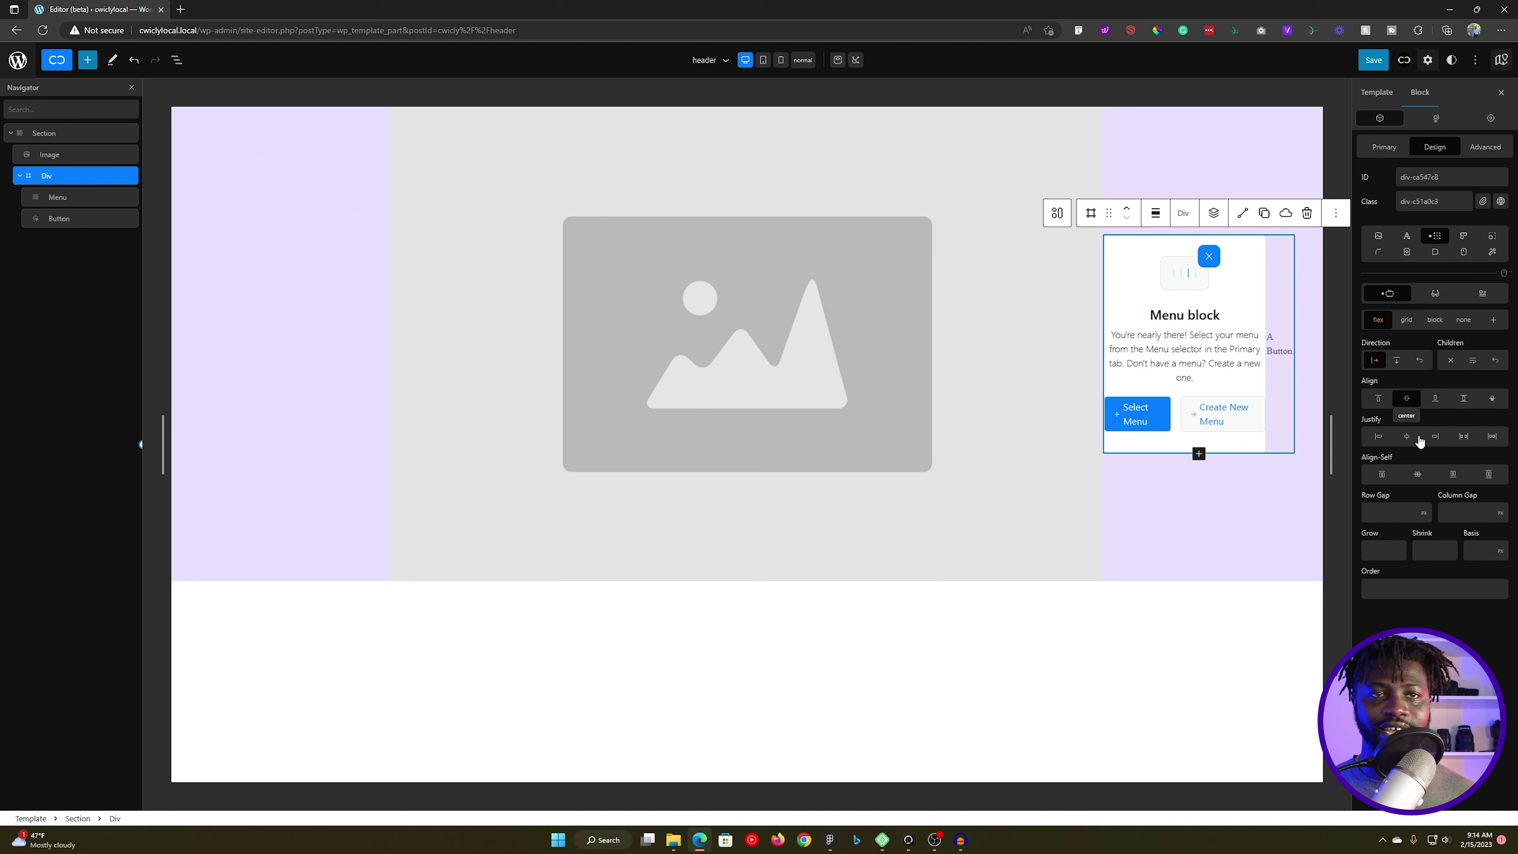
left_click(1463, 437)
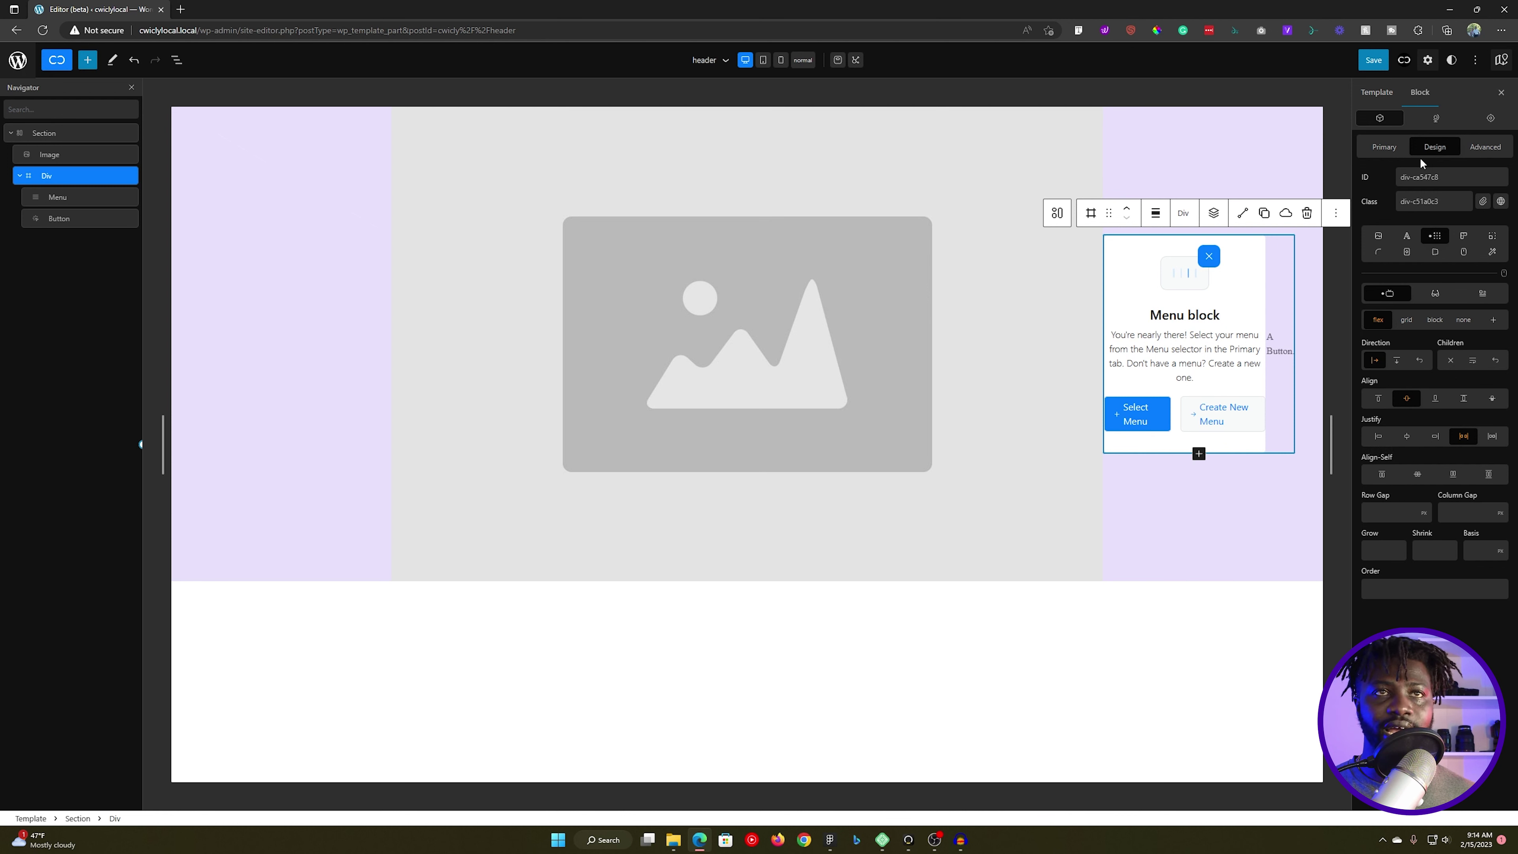
left_click(1373, 60)
left_click(1420, 62)
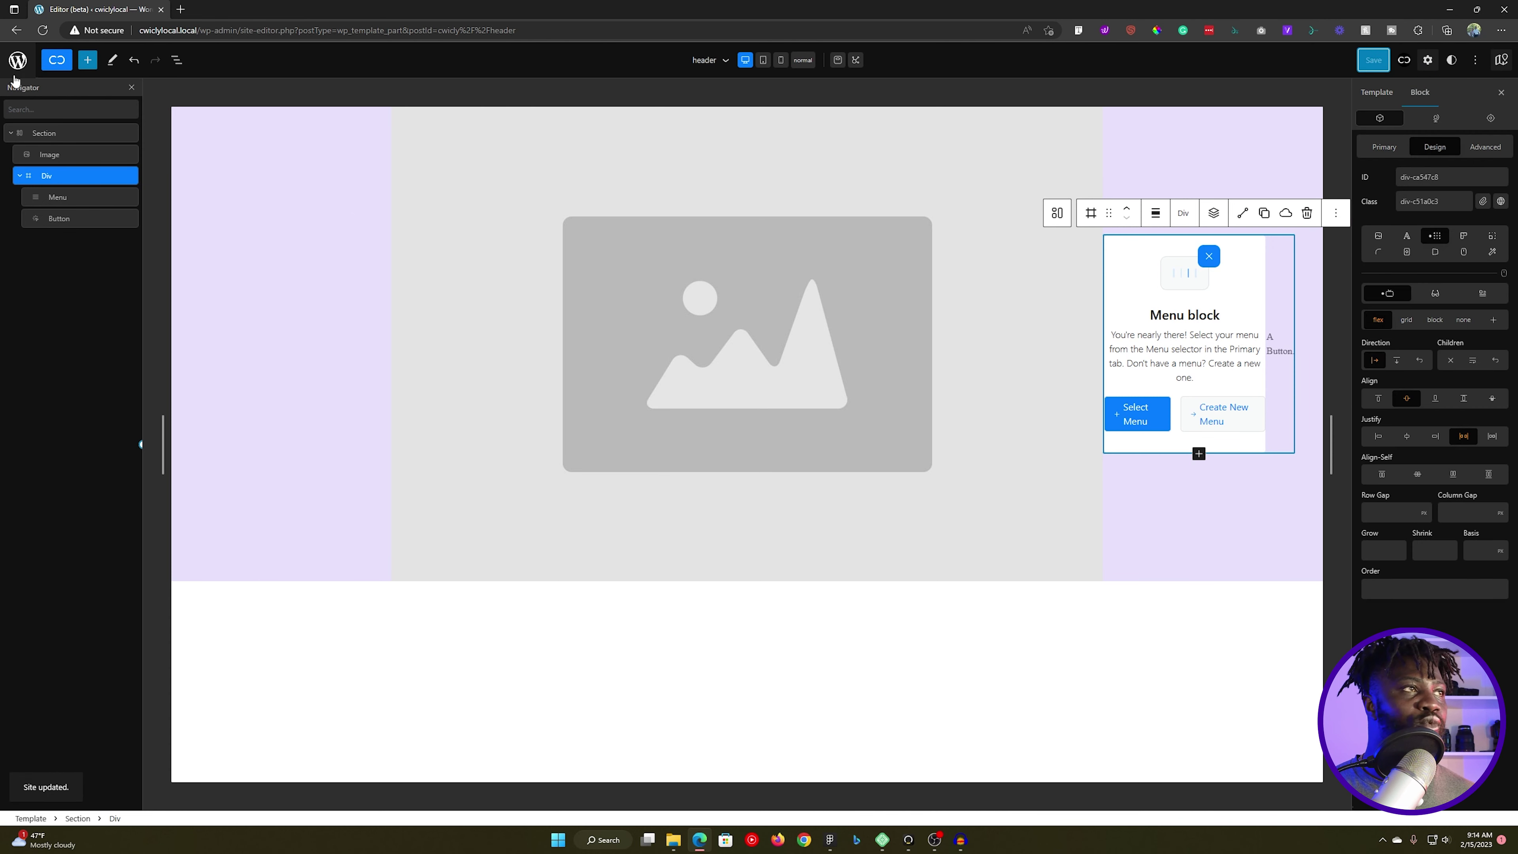
Step: Check the installed plugins for Safe SVG in the WordPress dashboard, and return to the header template part editor
left_click(15, 77)
left_click(98, 65)
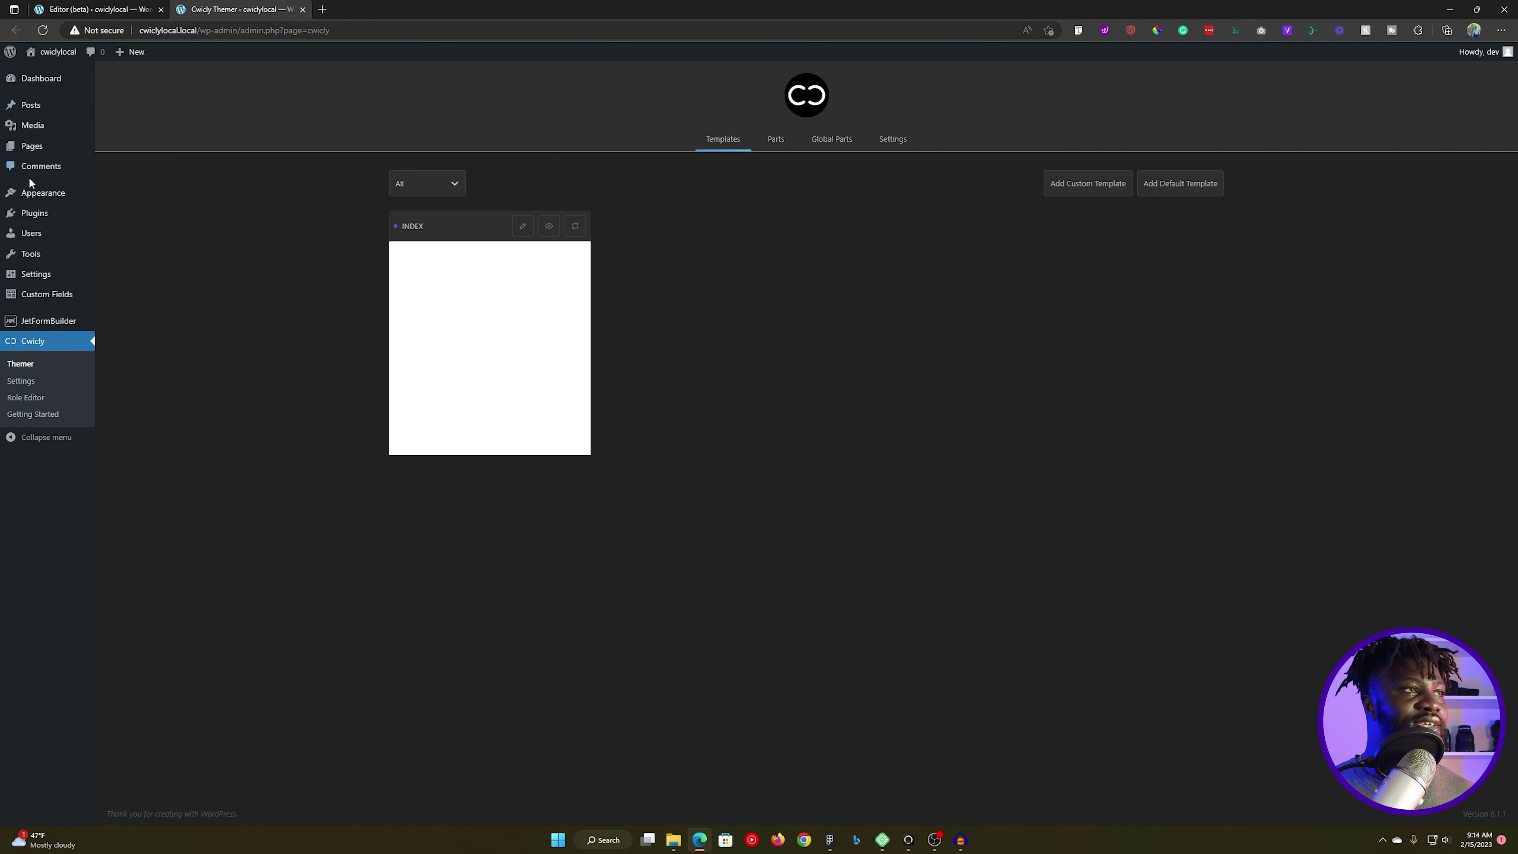
left_click(37, 215)
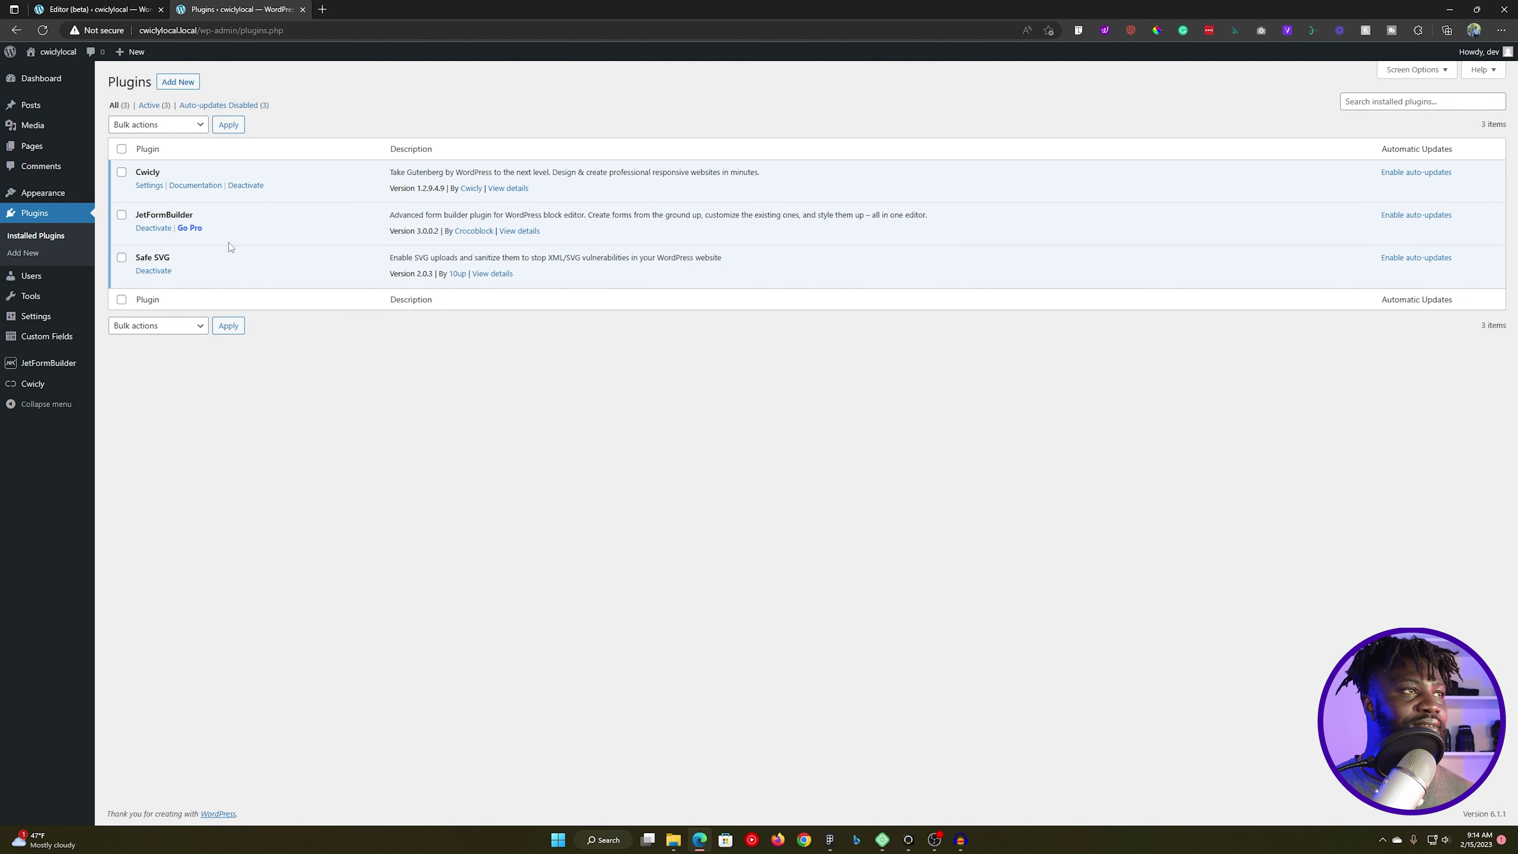
triple_click(146, 260)
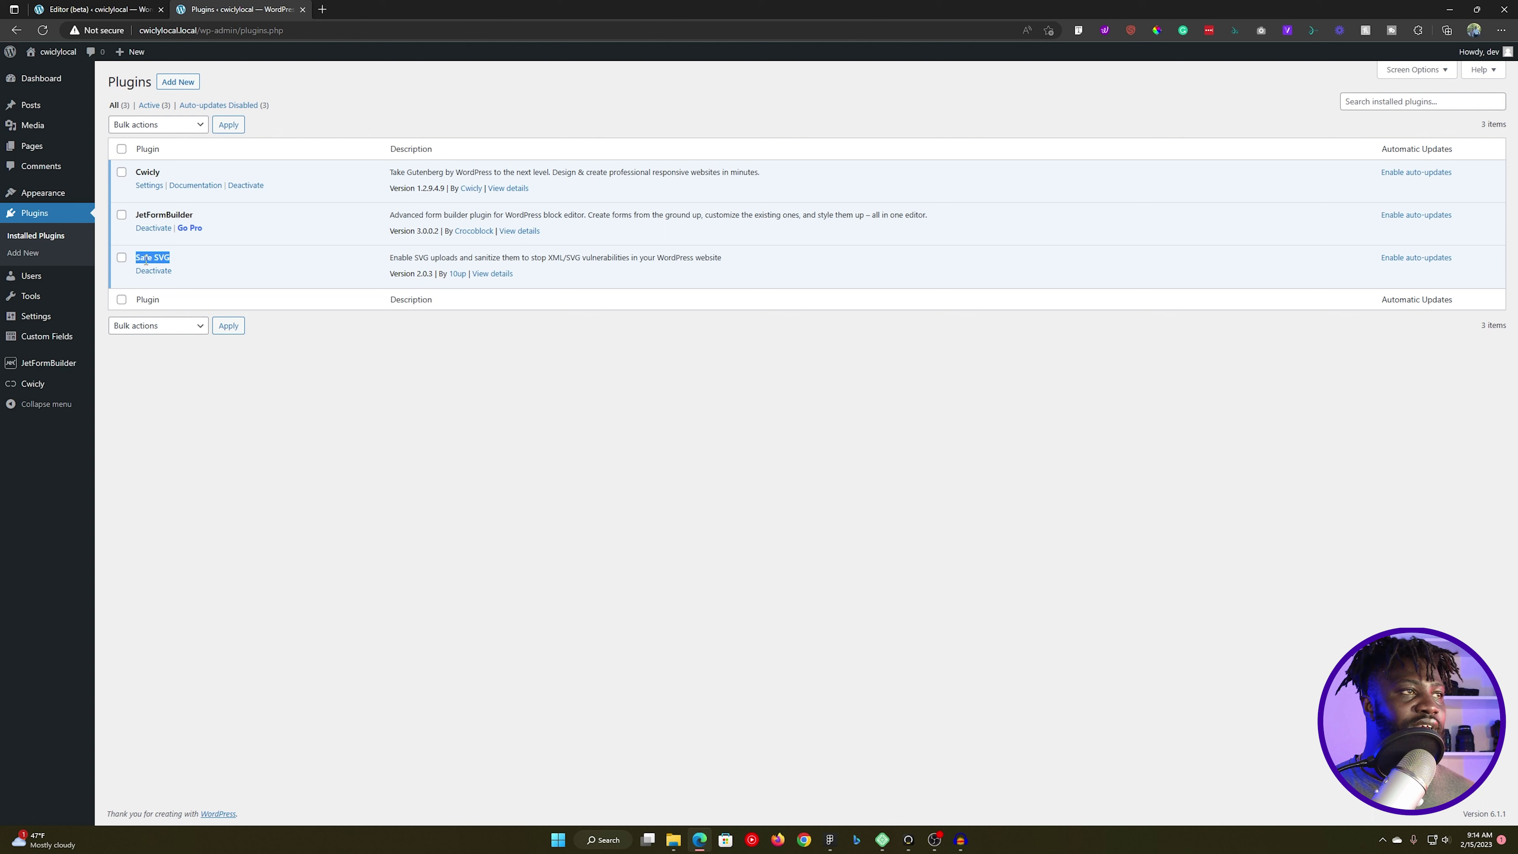
left_click(214, 263)
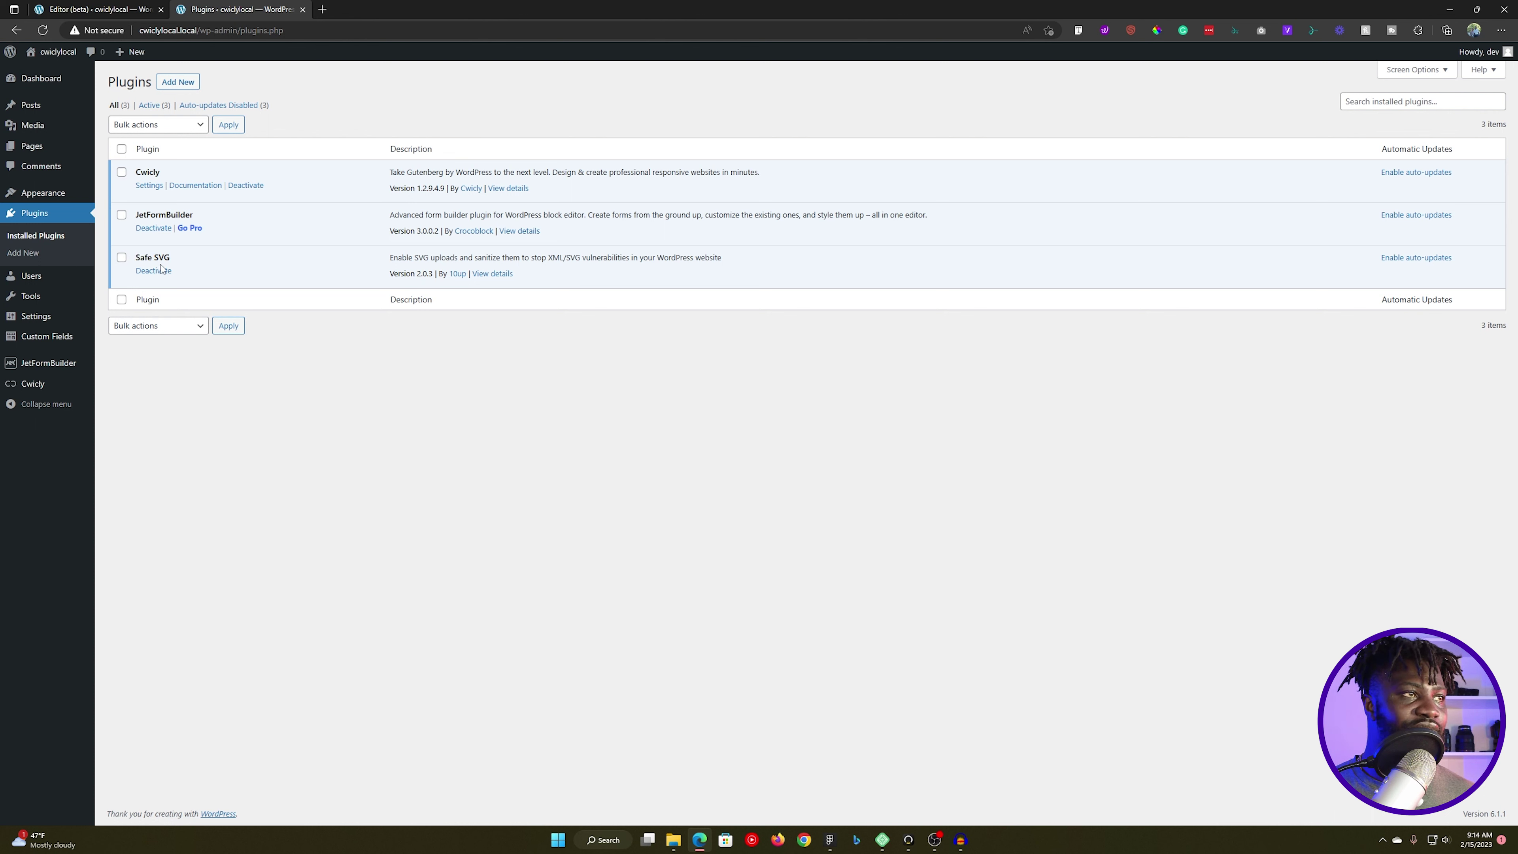
left_click(96, 10)
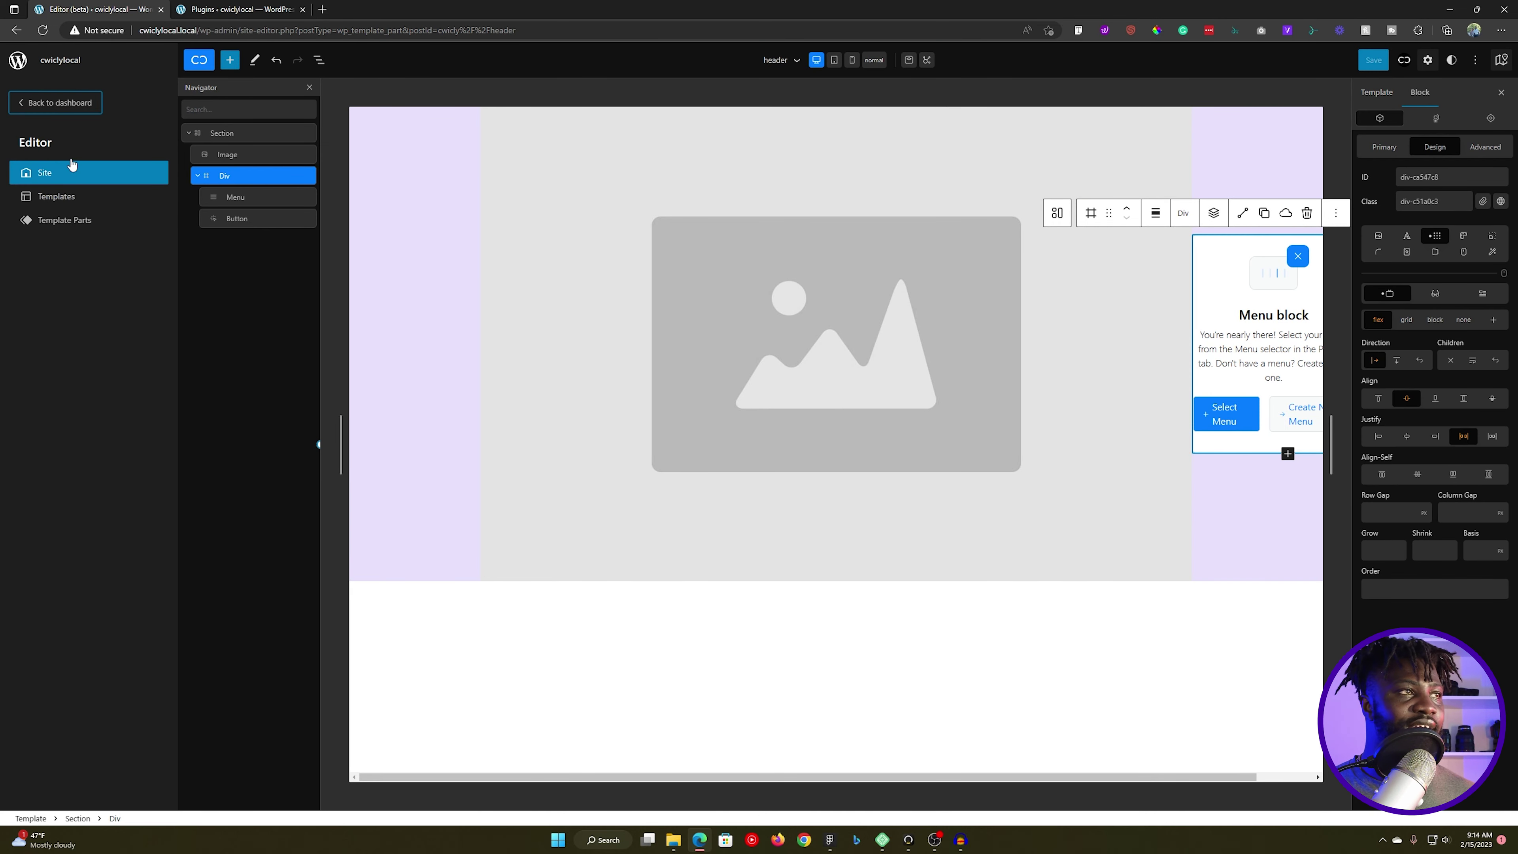
left_click(52, 103)
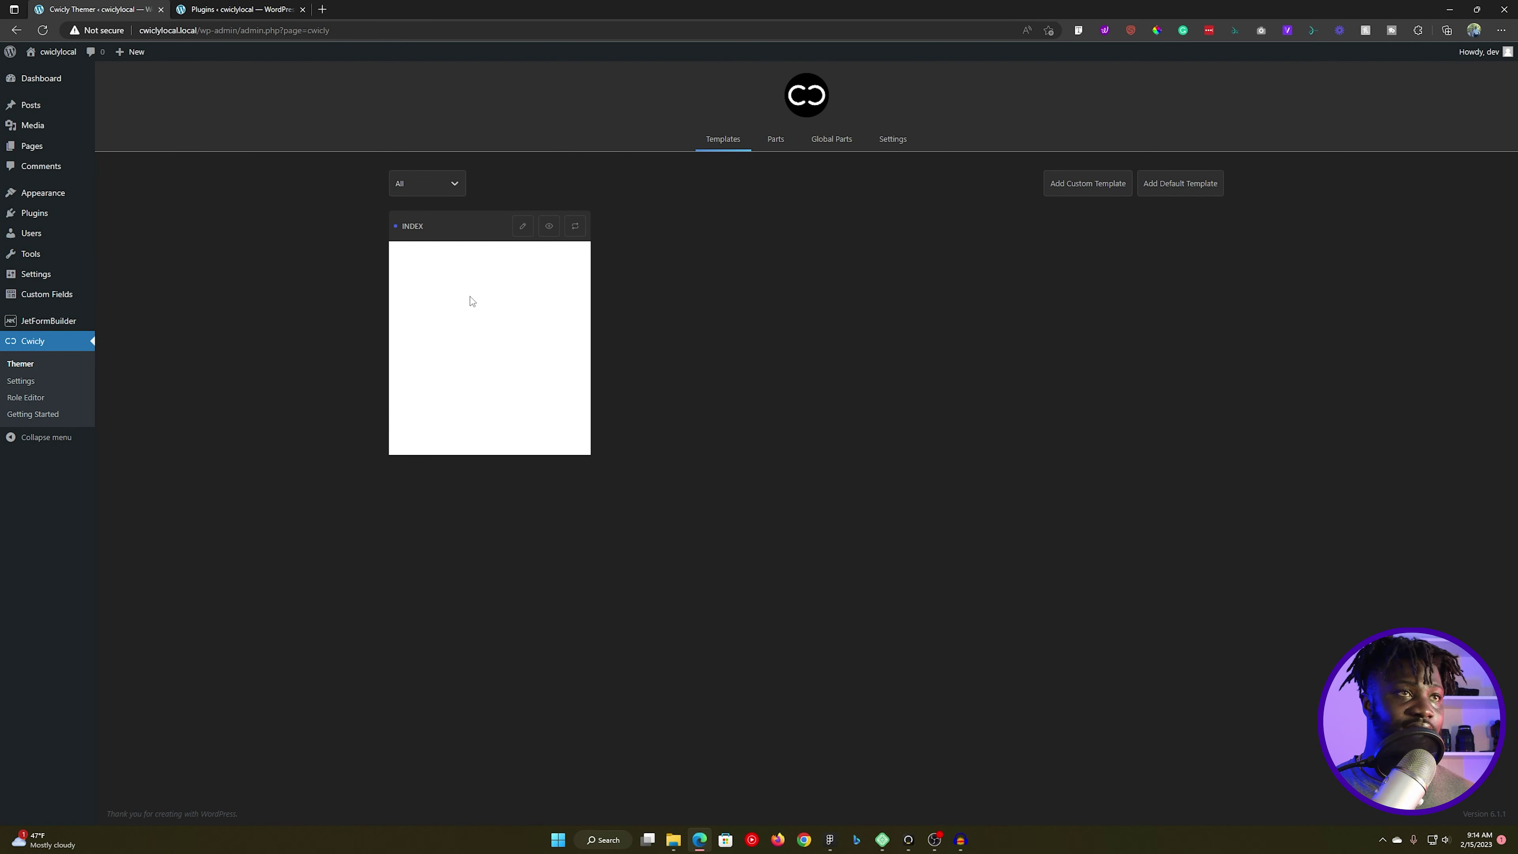
key("alt+Left")
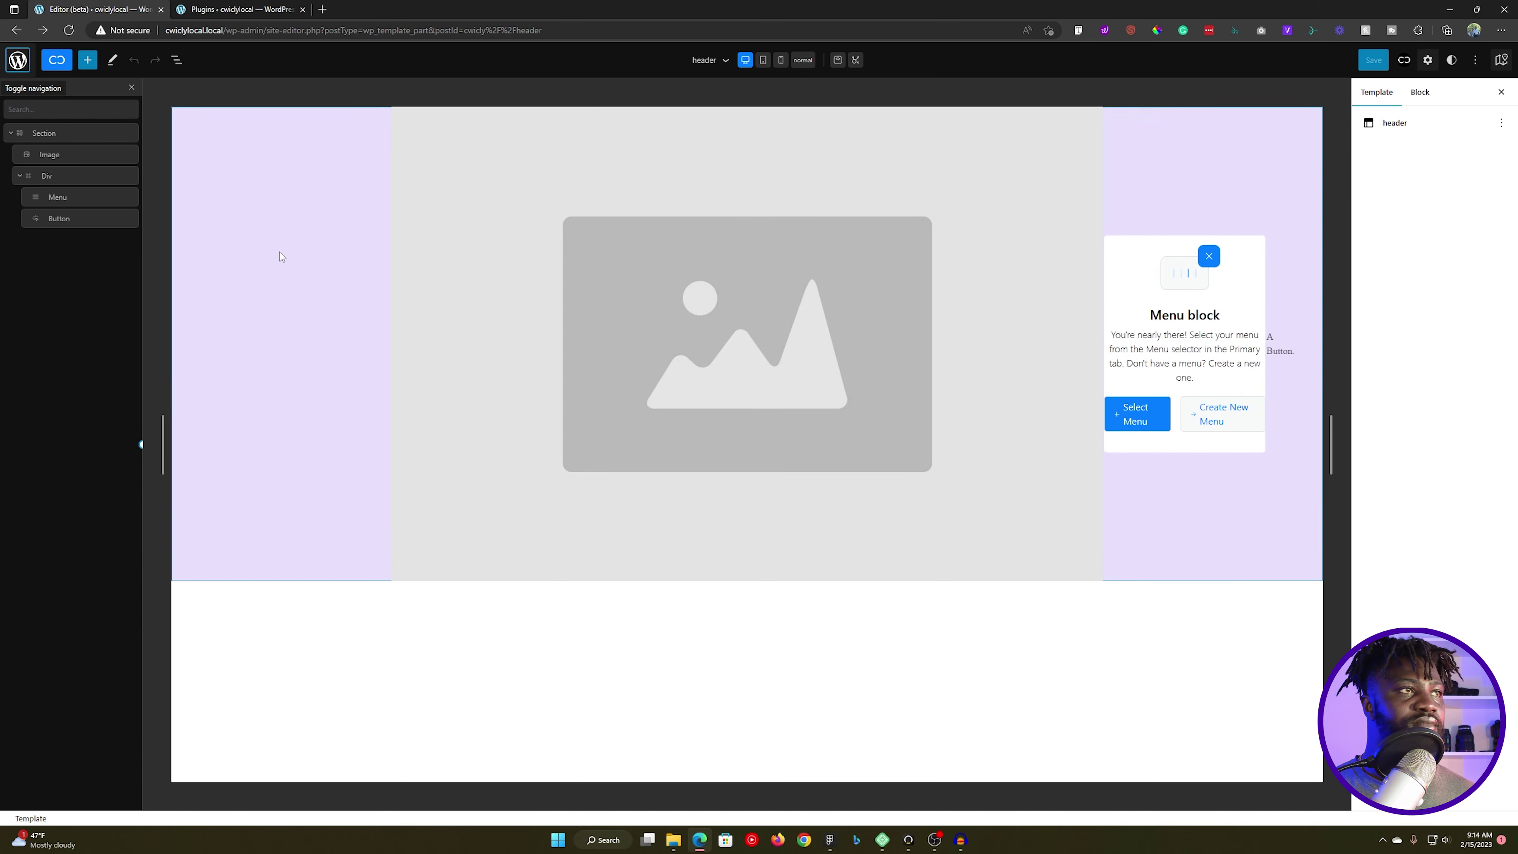
Step: Upload the Top Asset logo file to the media library as the Image block's source, and save the header
left_click(46, 157)
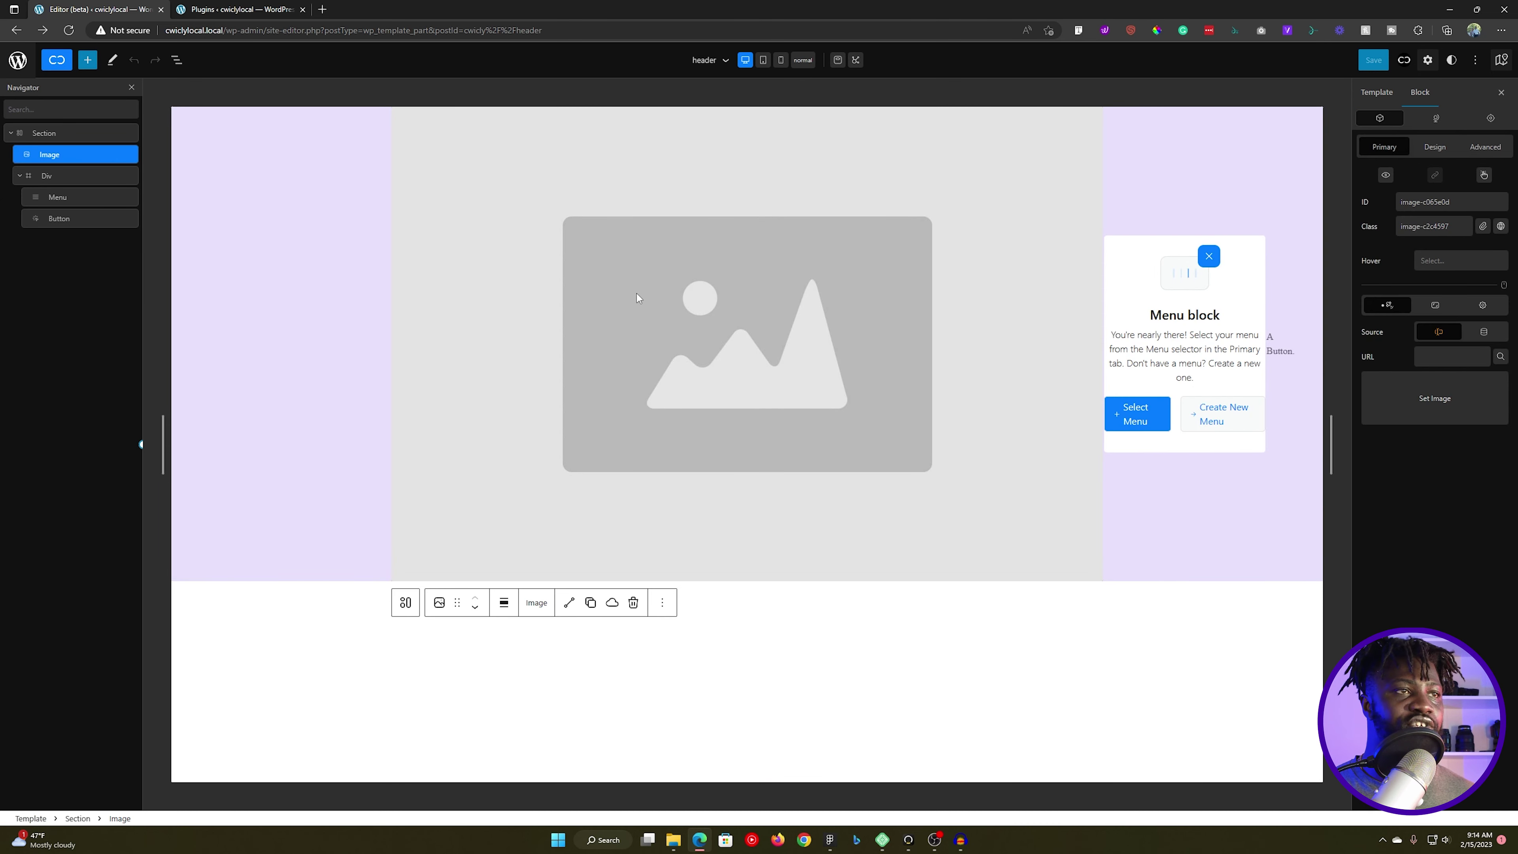
left_click(1425, 401)
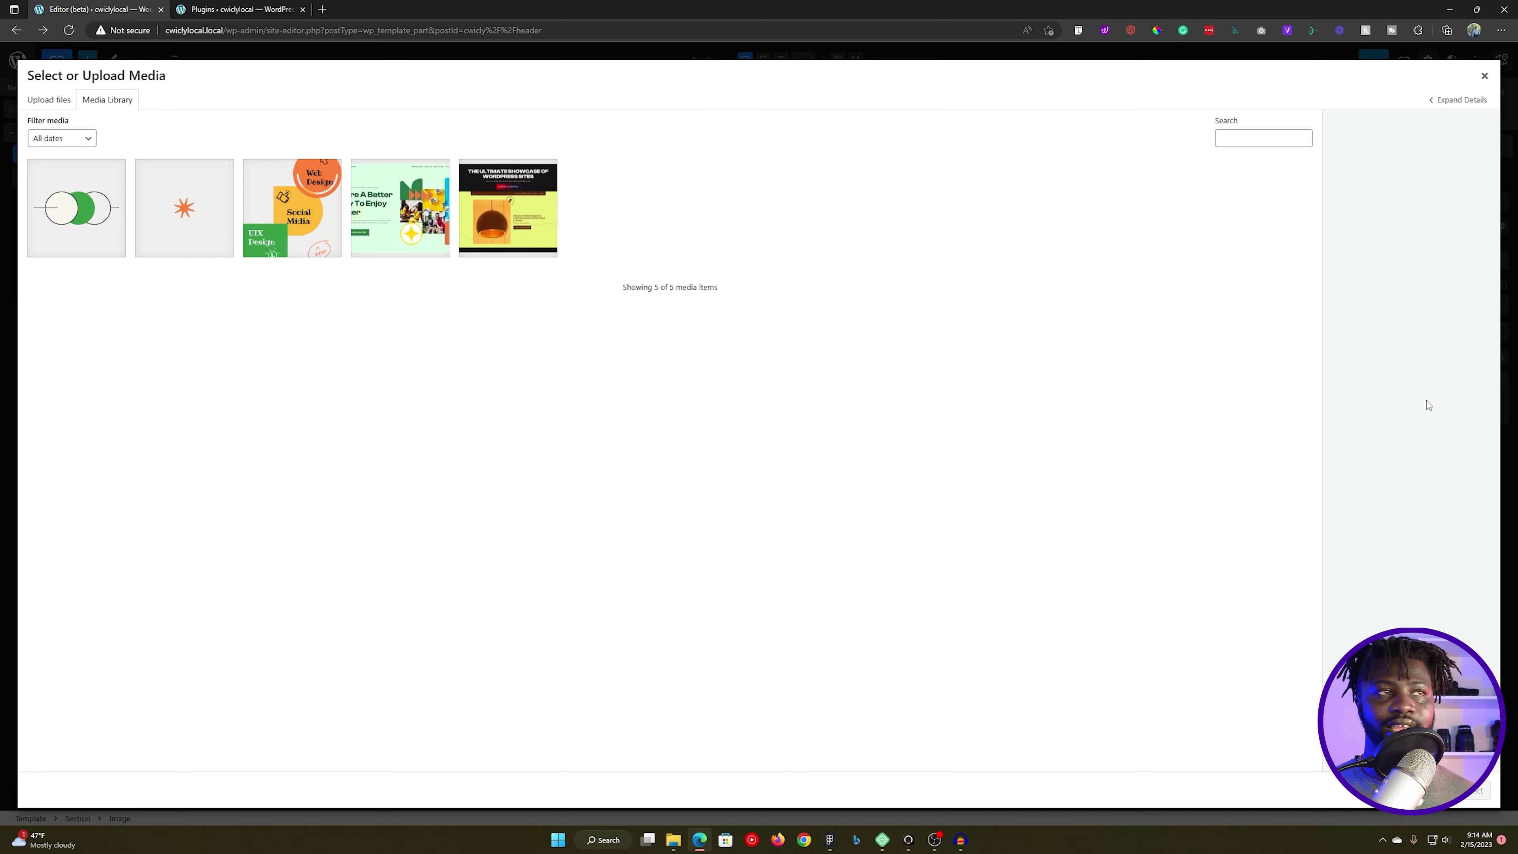
left_click(673, 839)
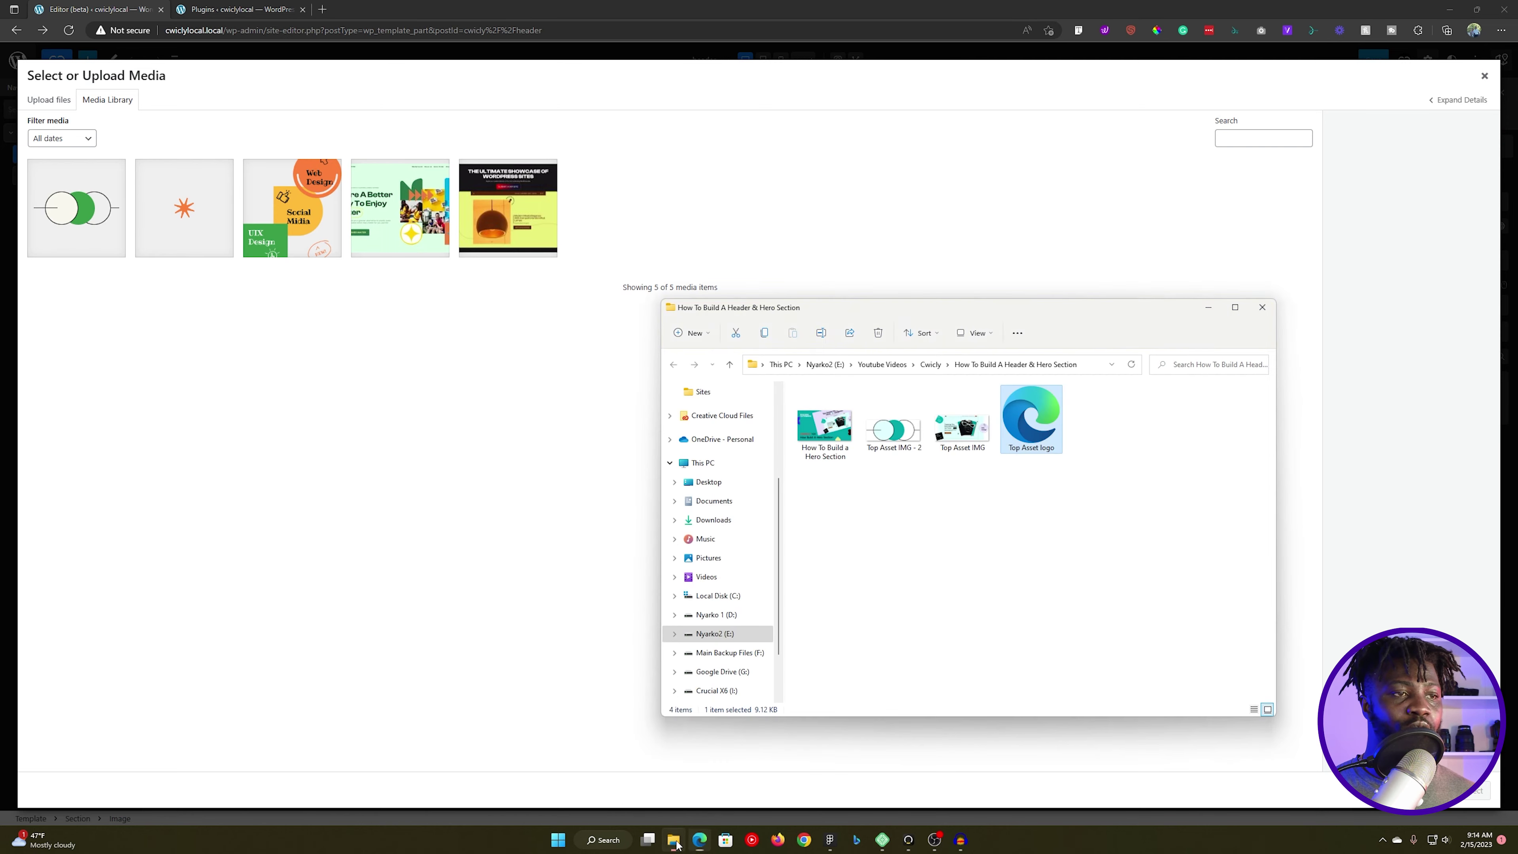
left_click_drag(1031, 421, 425, 308)
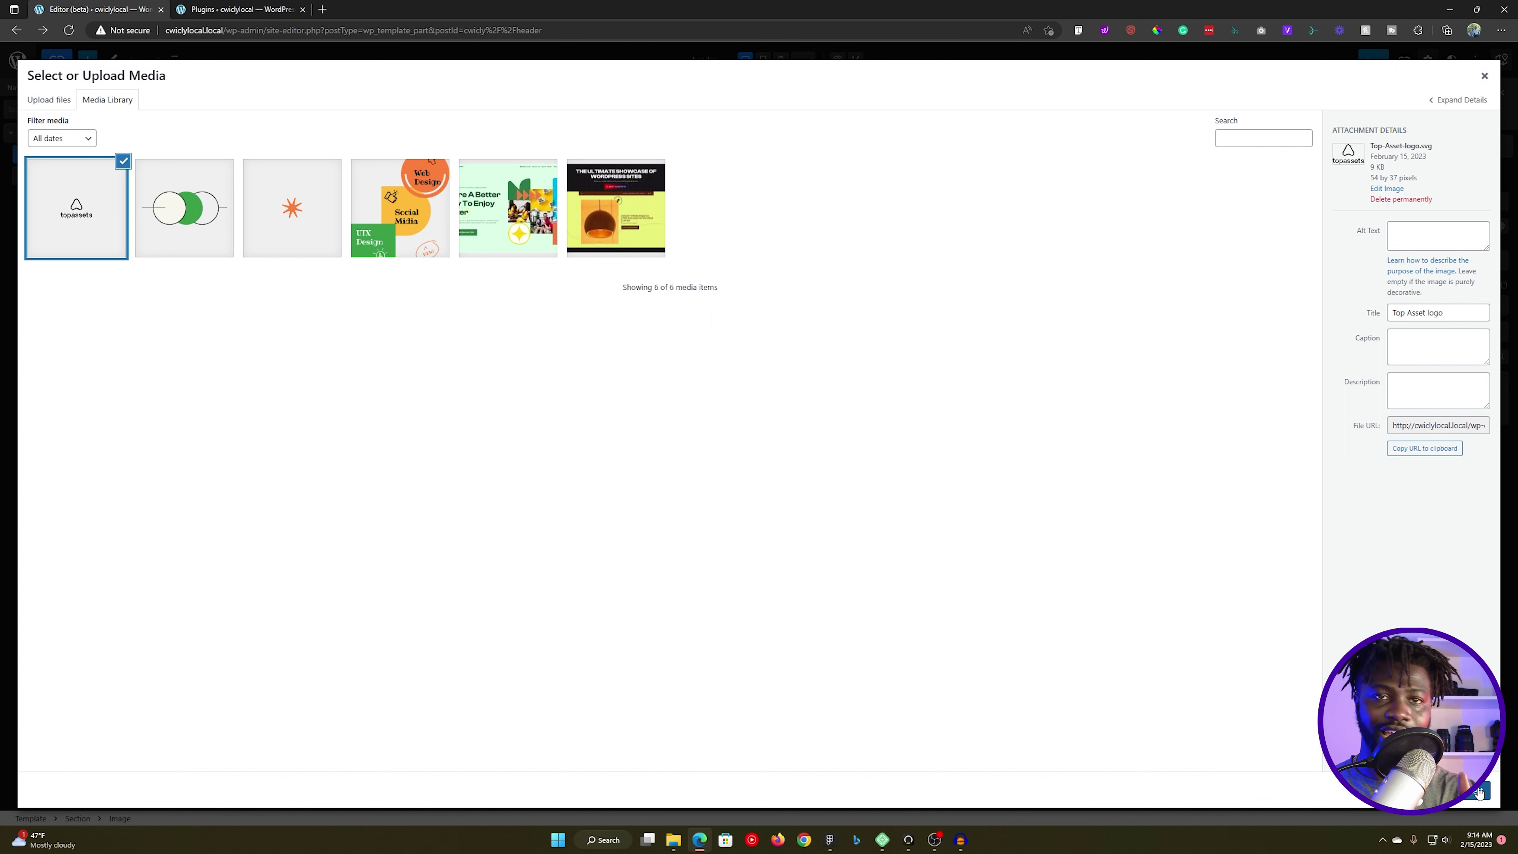
left_click(1478, 792)
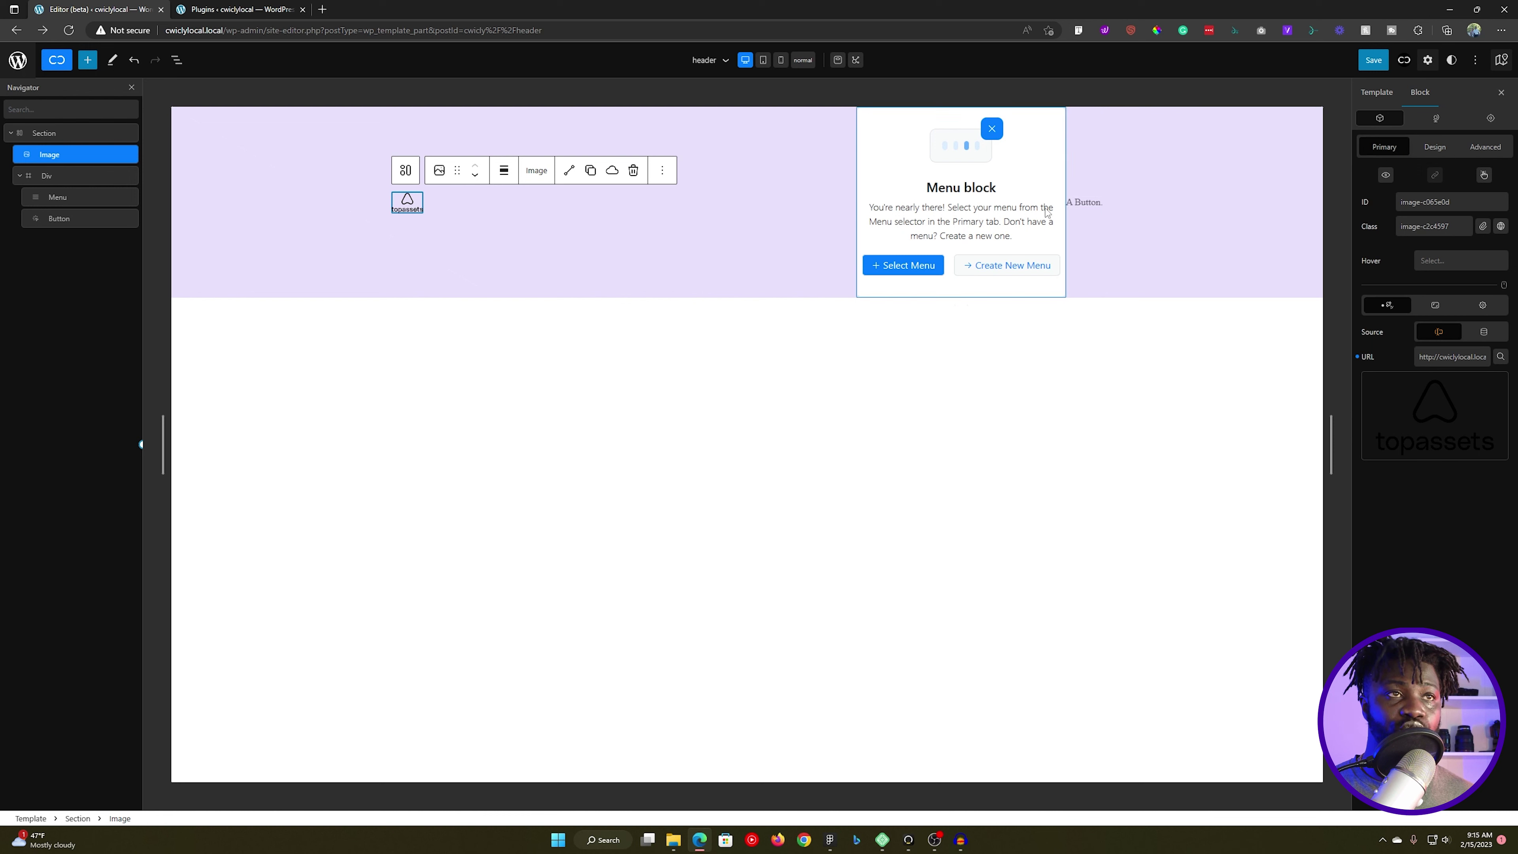
left_click(974, 211)
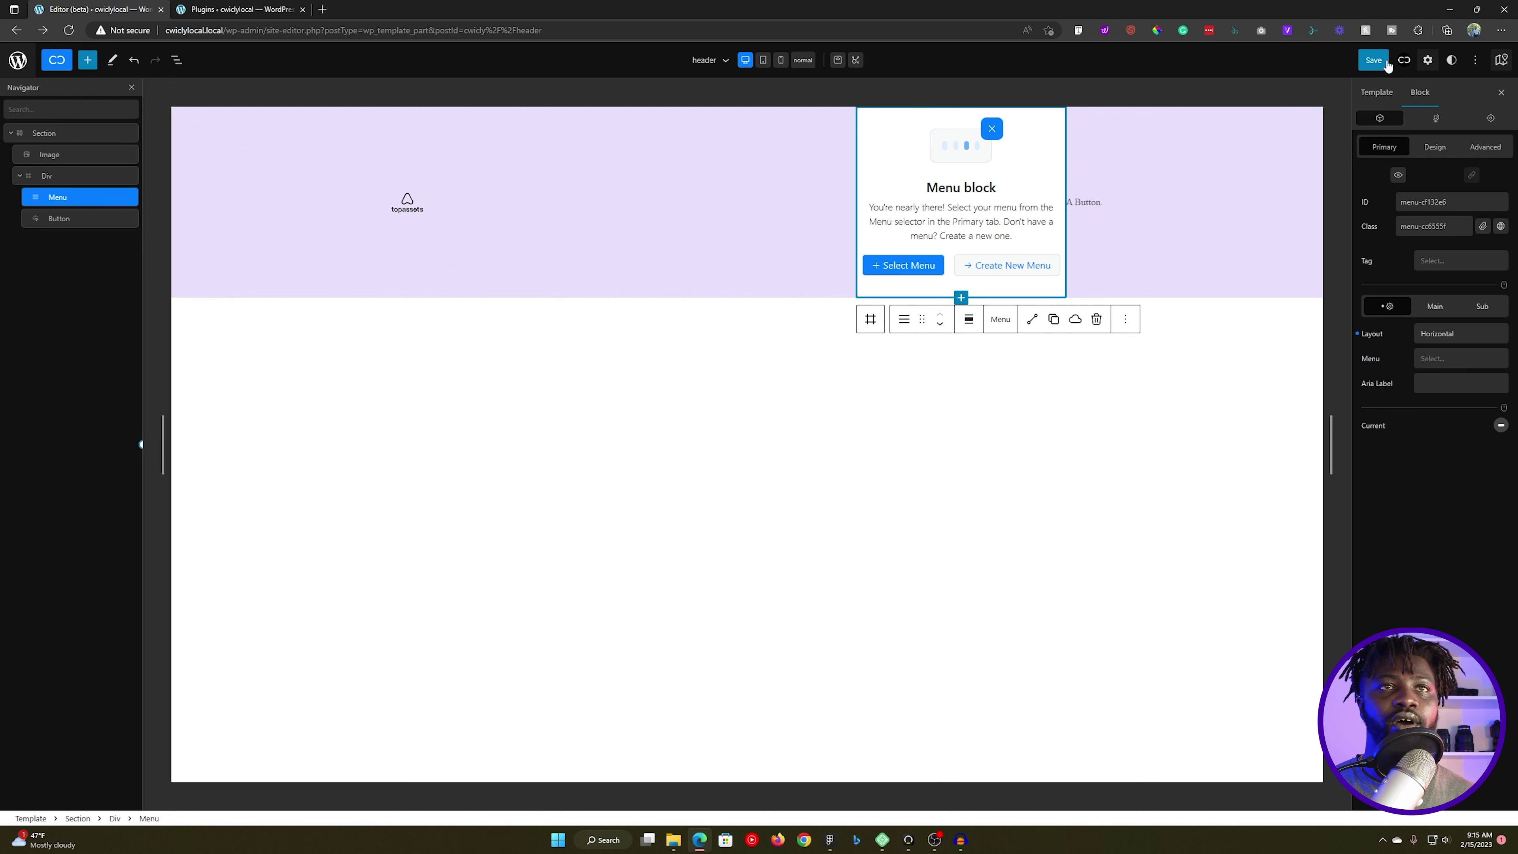
left_click(1373, 59)
left_click(1386, 60)
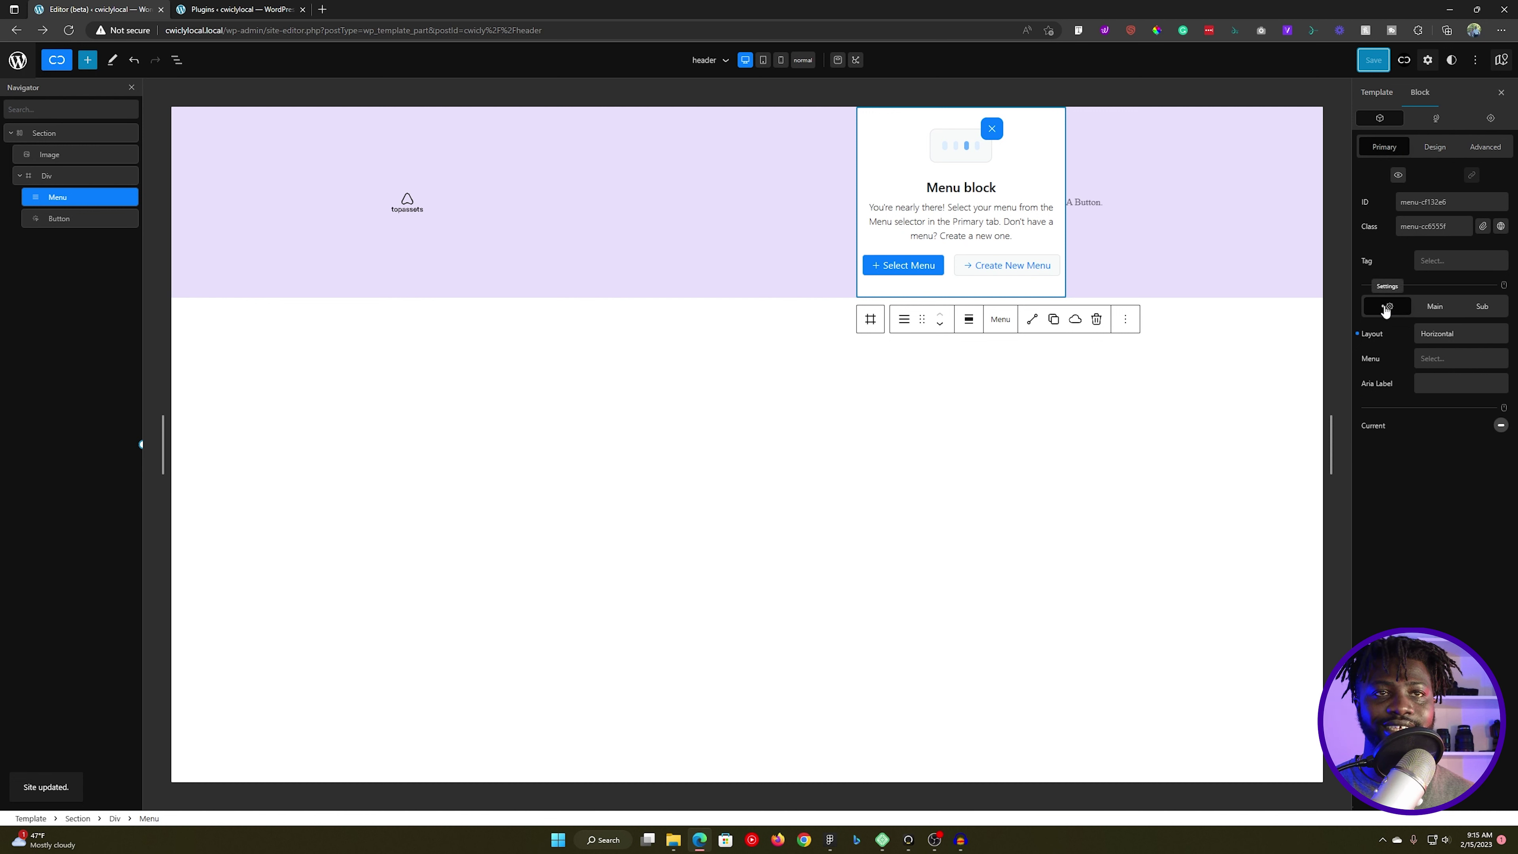
Step: Create a new WordPress menu named Menu Main for the header's Menu block
left_click(1445, 352)
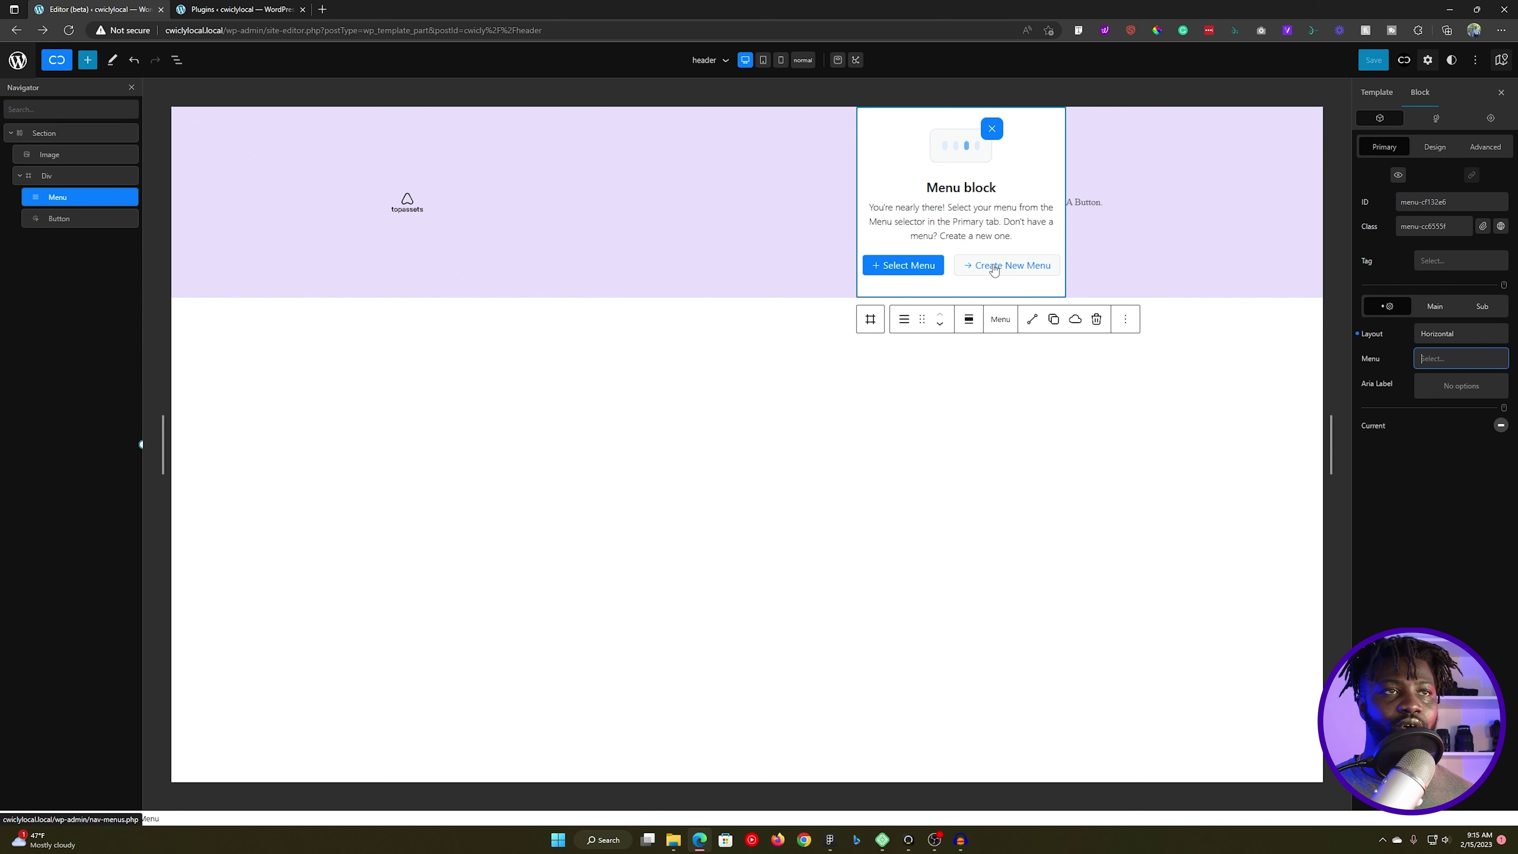
left_click(993, 266)
key("ctrl+shift+Left")
key("ctrl+shift+Left")
left_click(403, 212)
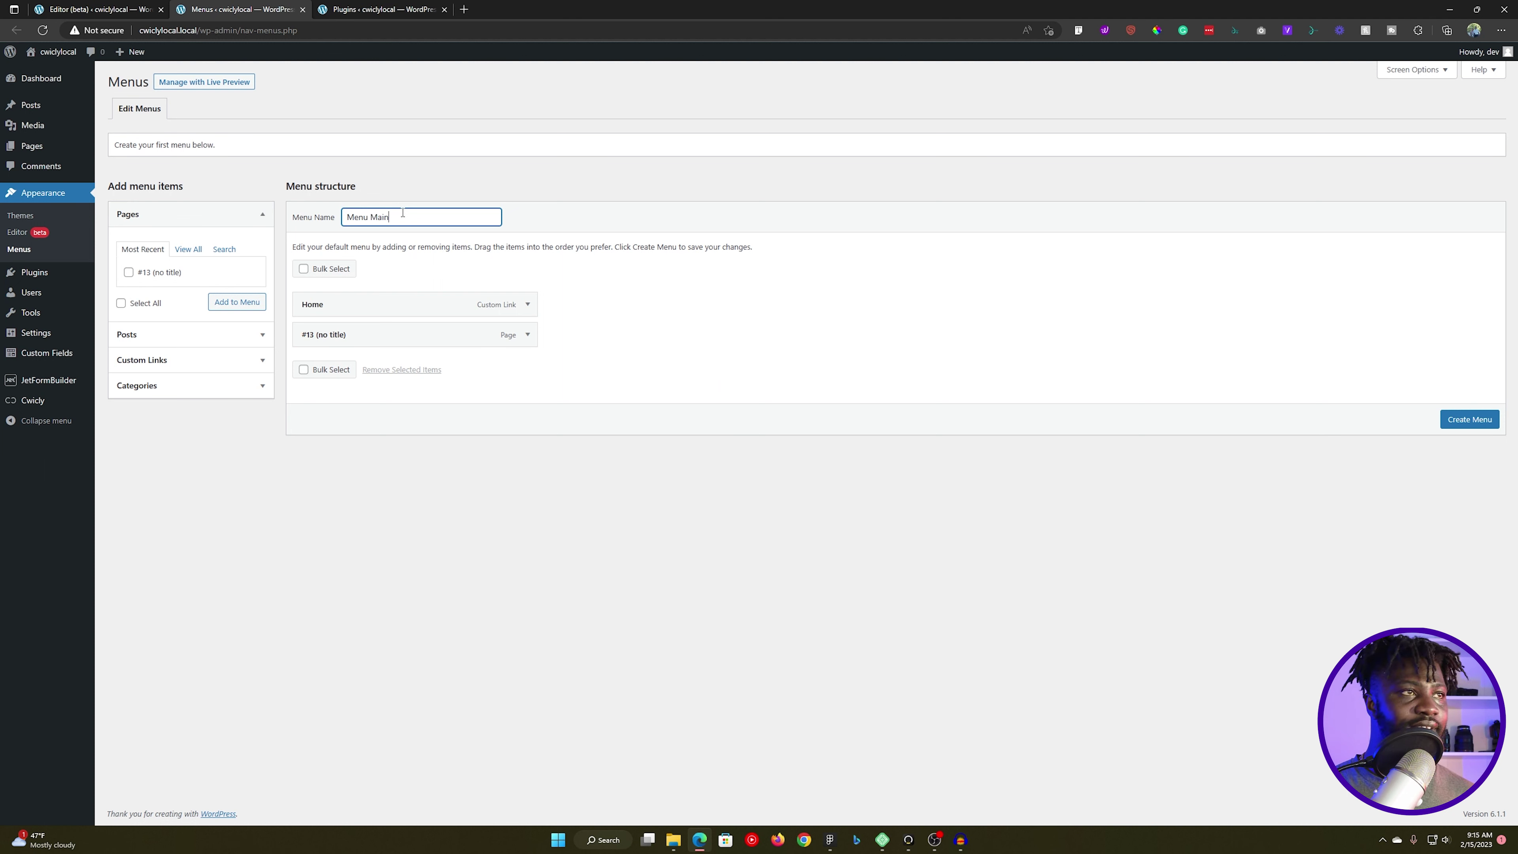
type("Main")
left_click(1461, 419)
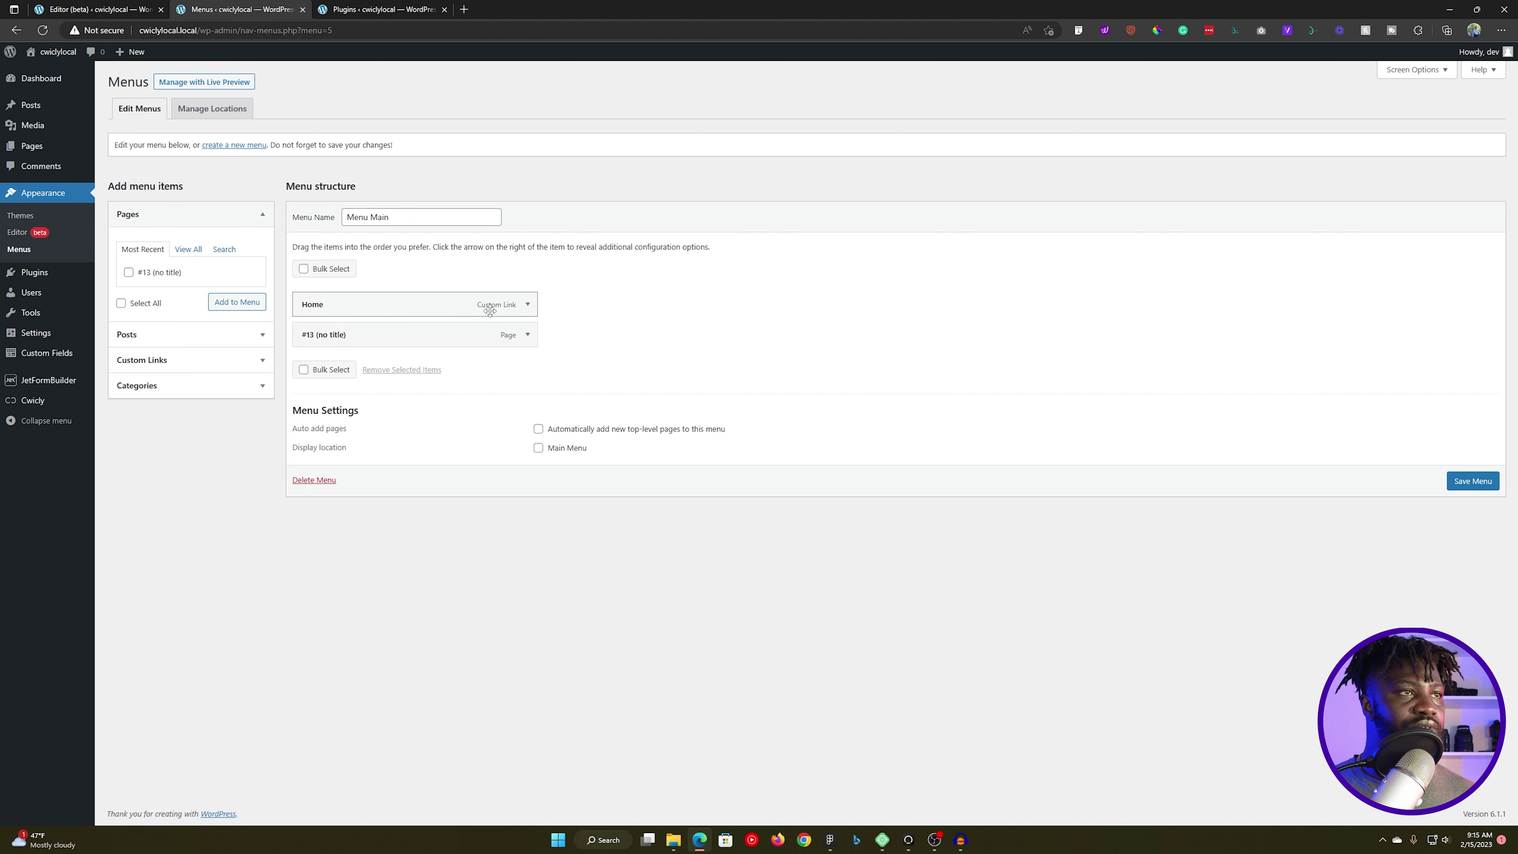
Step: Relabel the Home menu item as Assets and remove the untitled page item from the menu
left_click(528, 304)
double_click(380, 378)
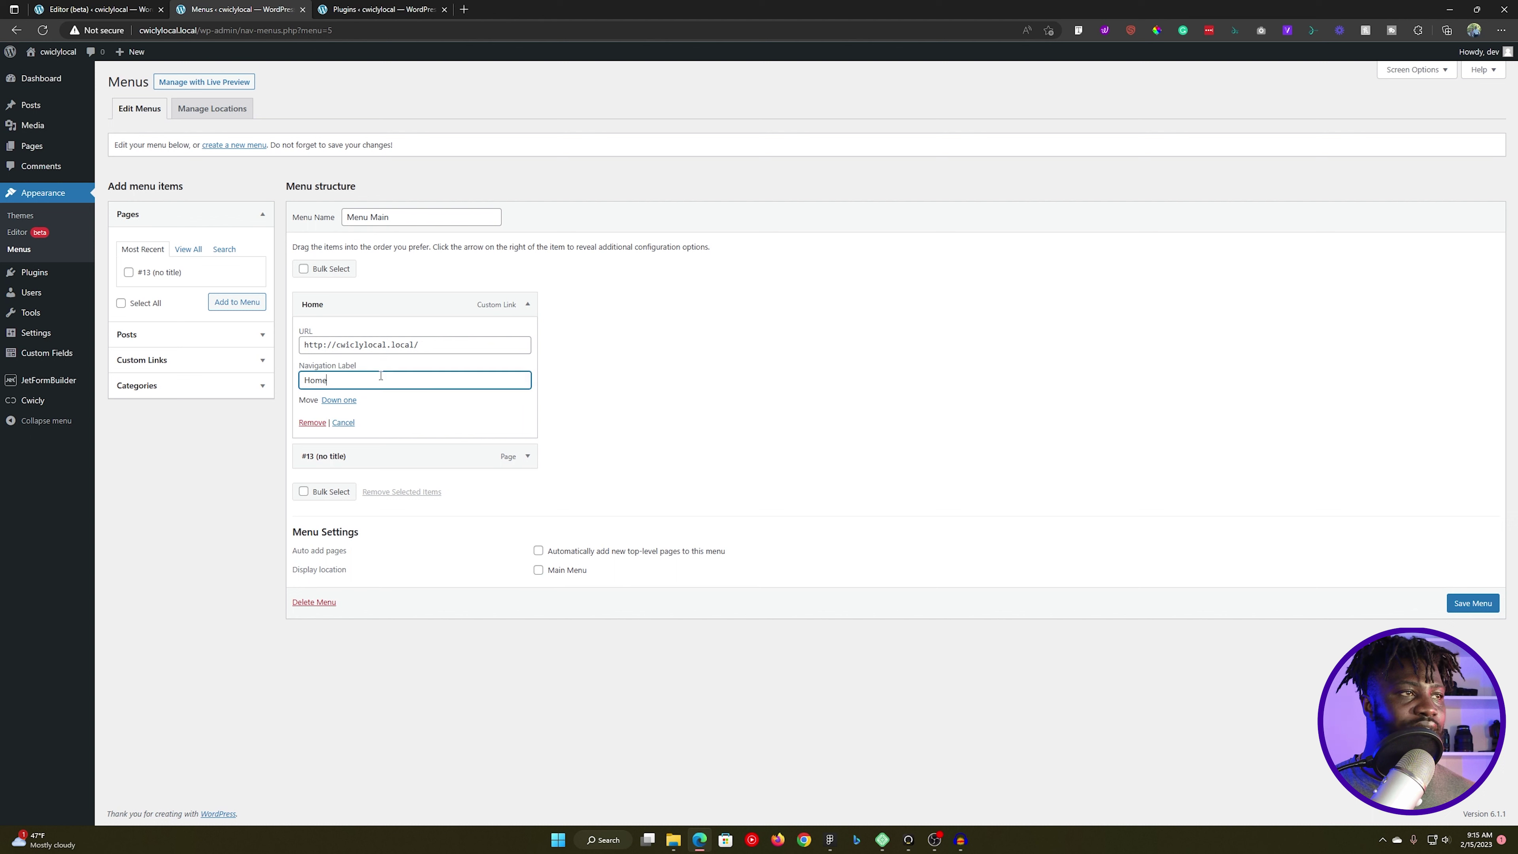
type("Assets")
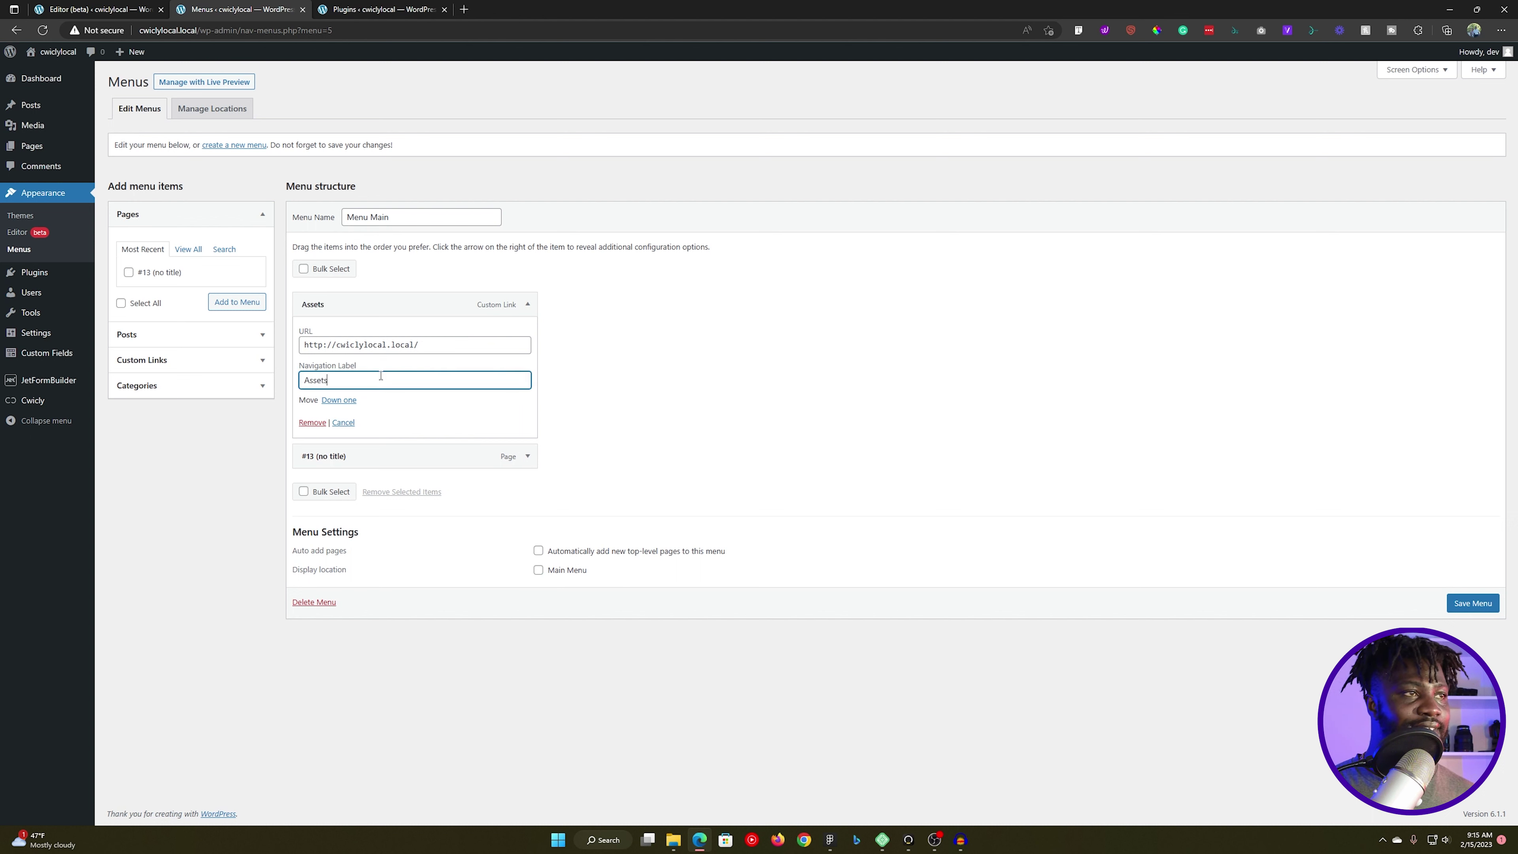
left_click(527, 304)
left_click(525, 333)
left_click(307, 445)
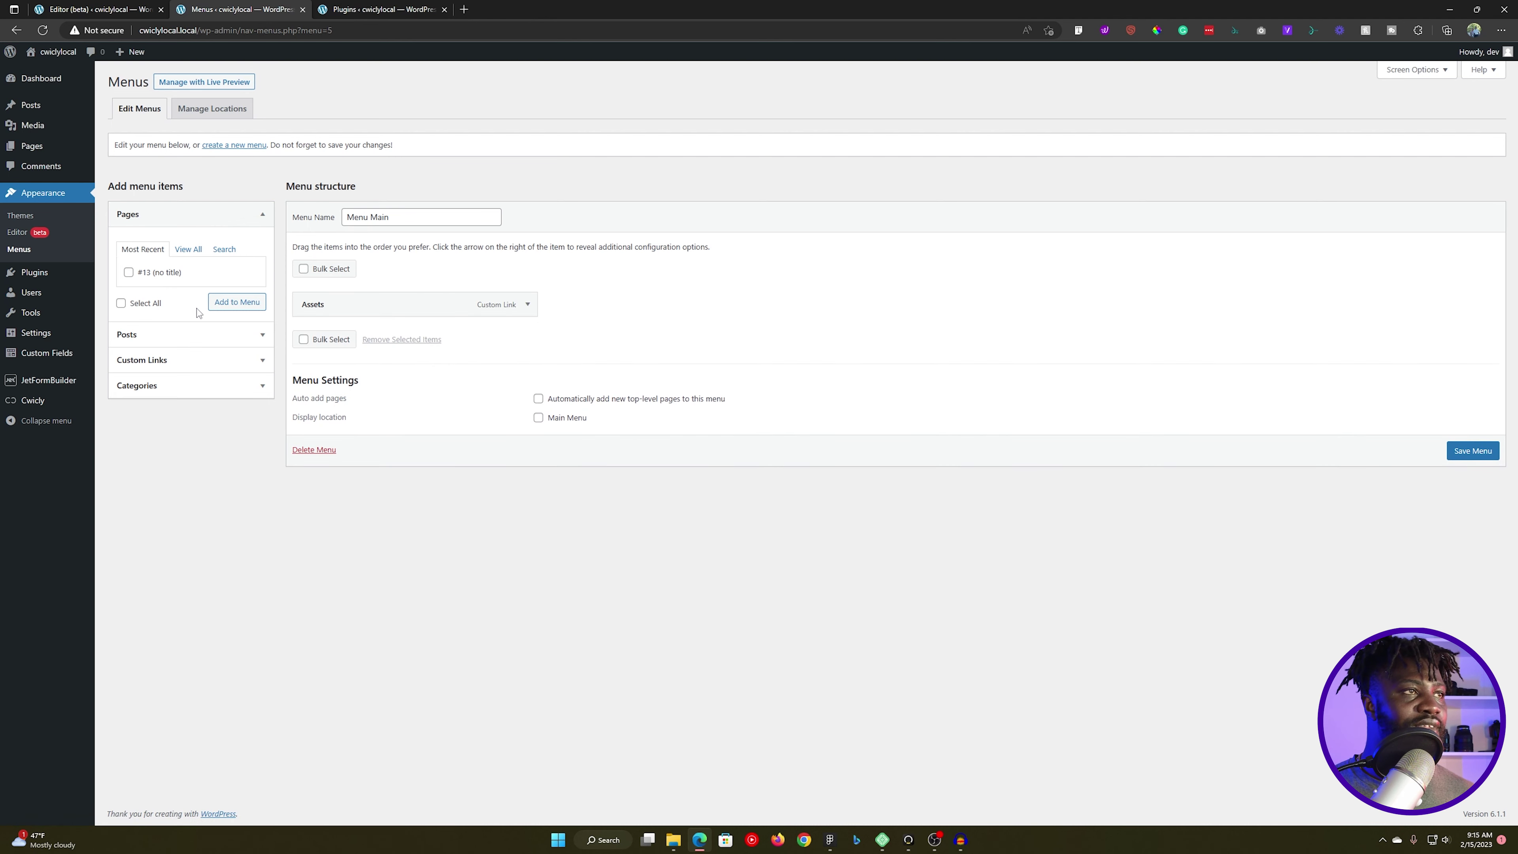
Step: Add a custom link with the URL # and the text About Us to the menu
left_click(206, 215)
left_click(173, 265)
left_click(192, 307)
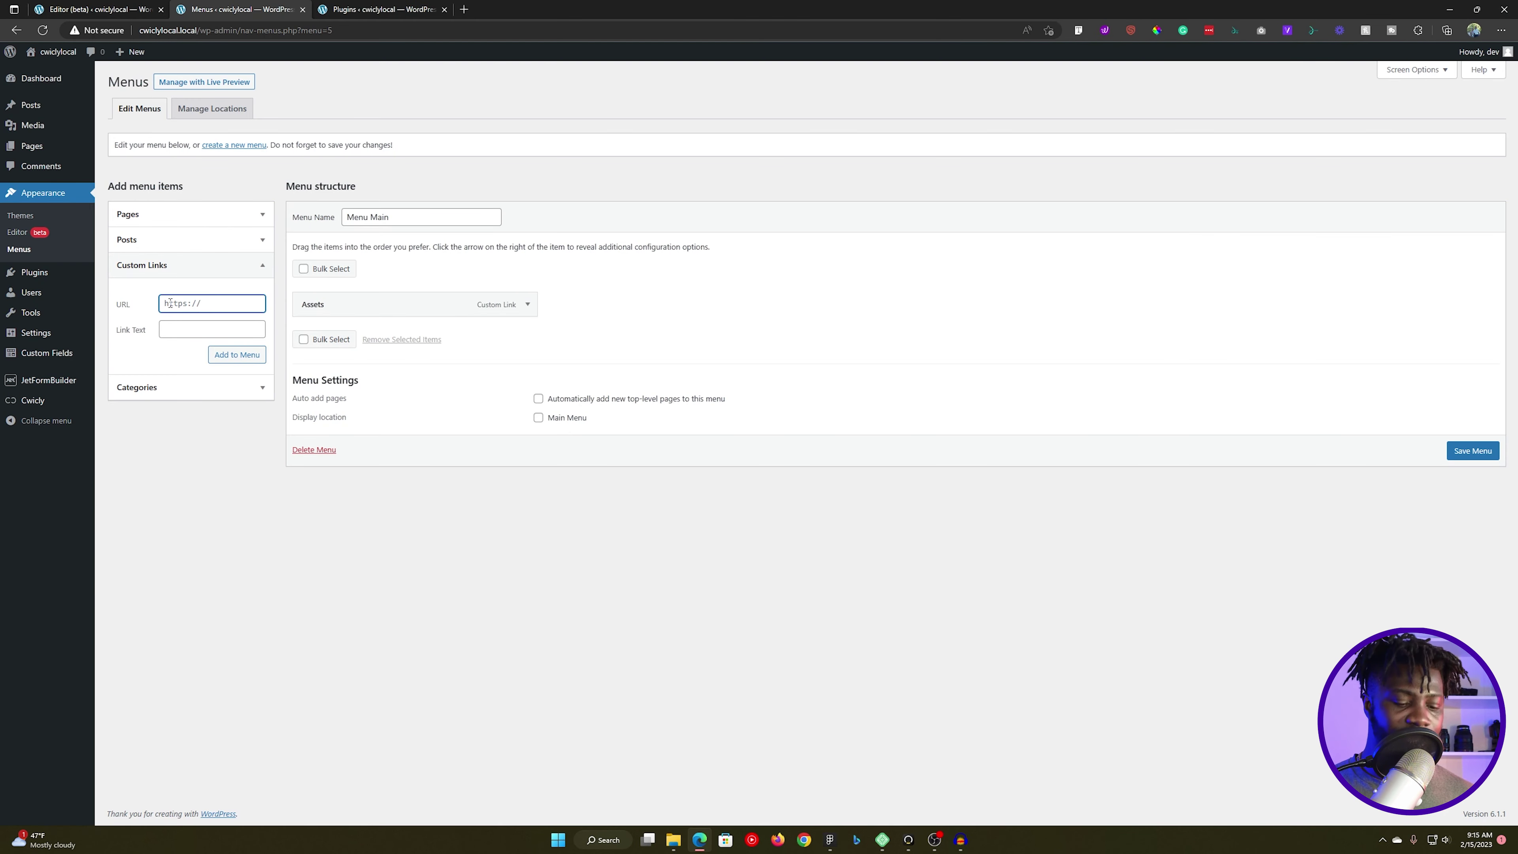
type("#")
key("Tab")
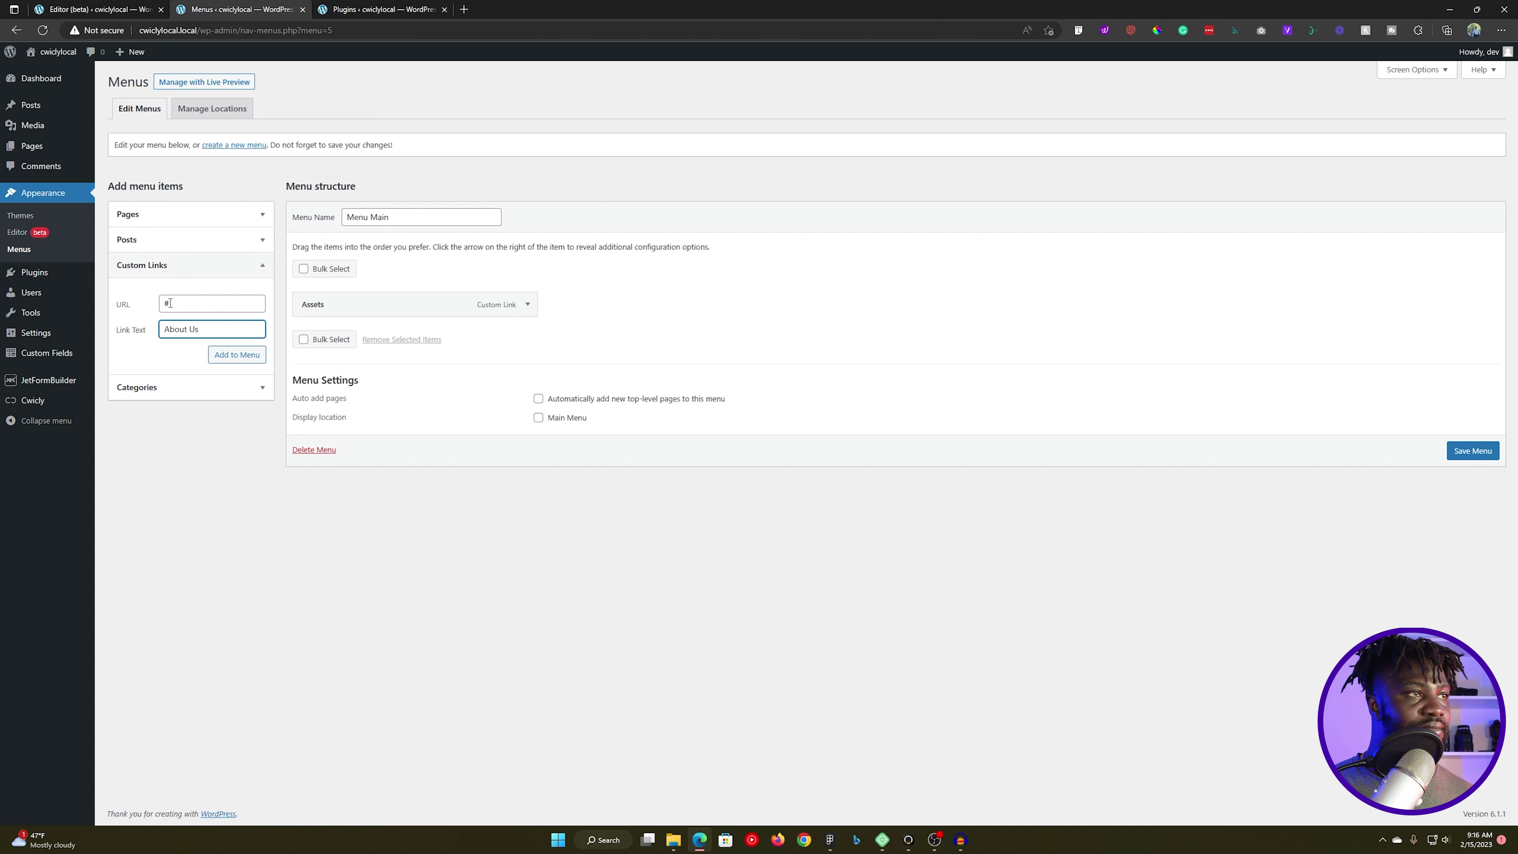
type("About Us")
key("Return")
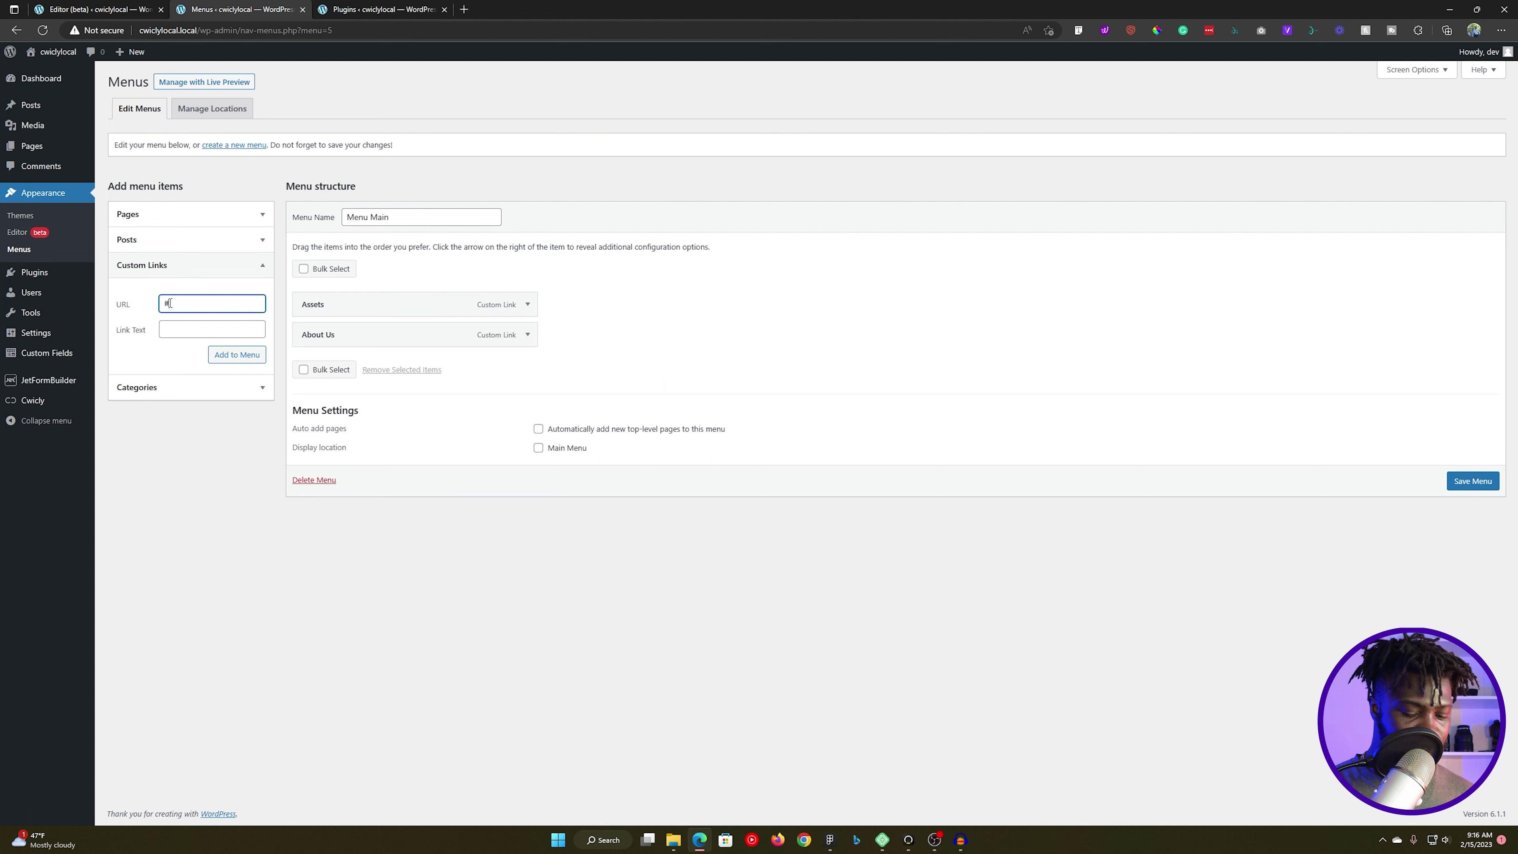
Step: Add another custom link with the URL # to the menu and set its navigation label to Blog
left_click(237, 355)
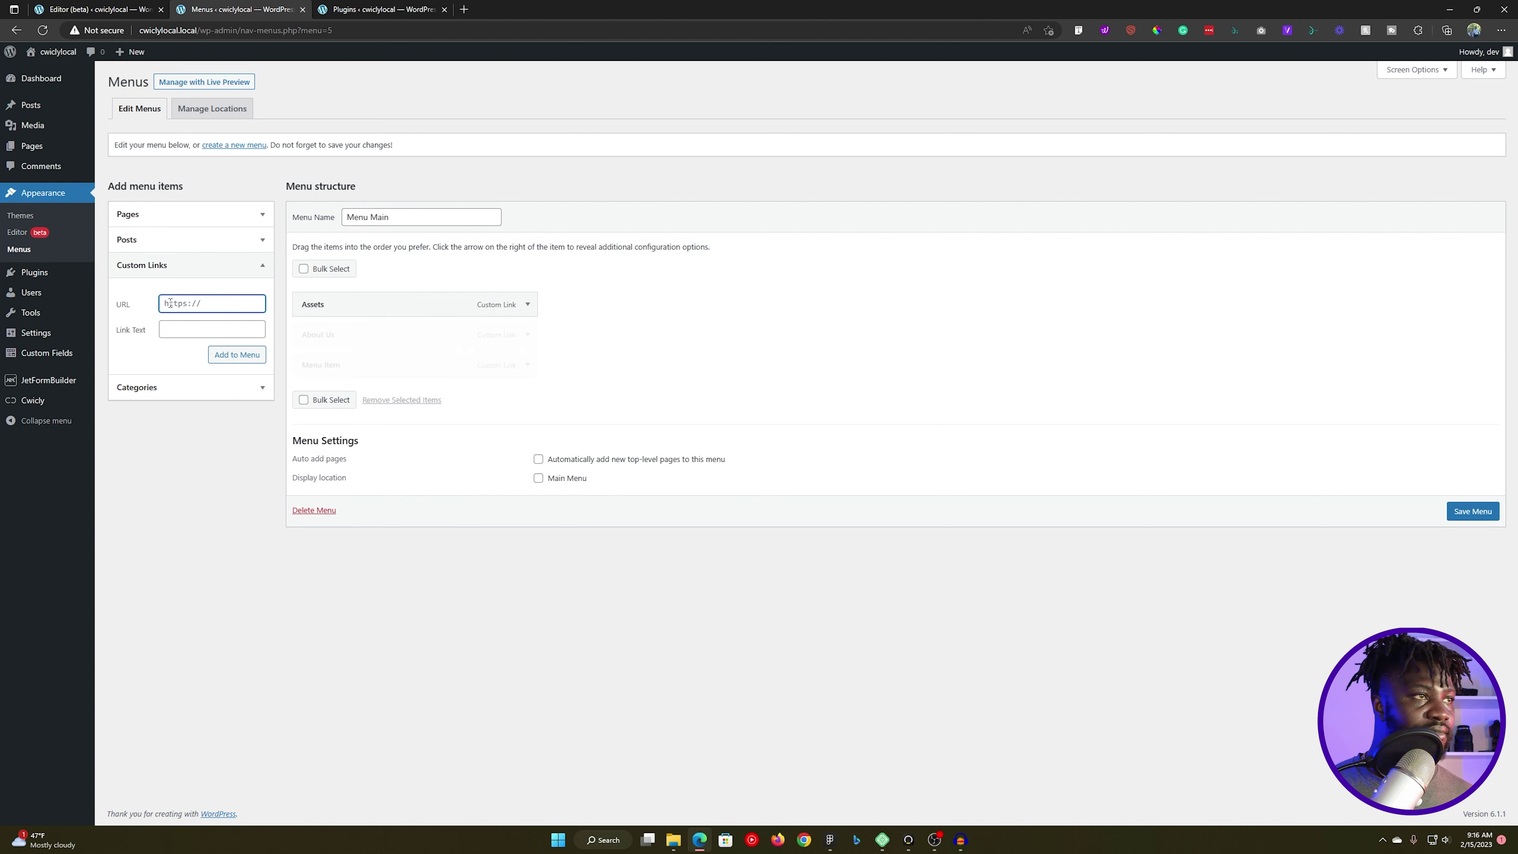
left_click(519, 366)
double_click(376, 407)
key("BackSpace")
key("BackSpace")
left_click(360, 435)
key("ctrl+a")
type("Blog")
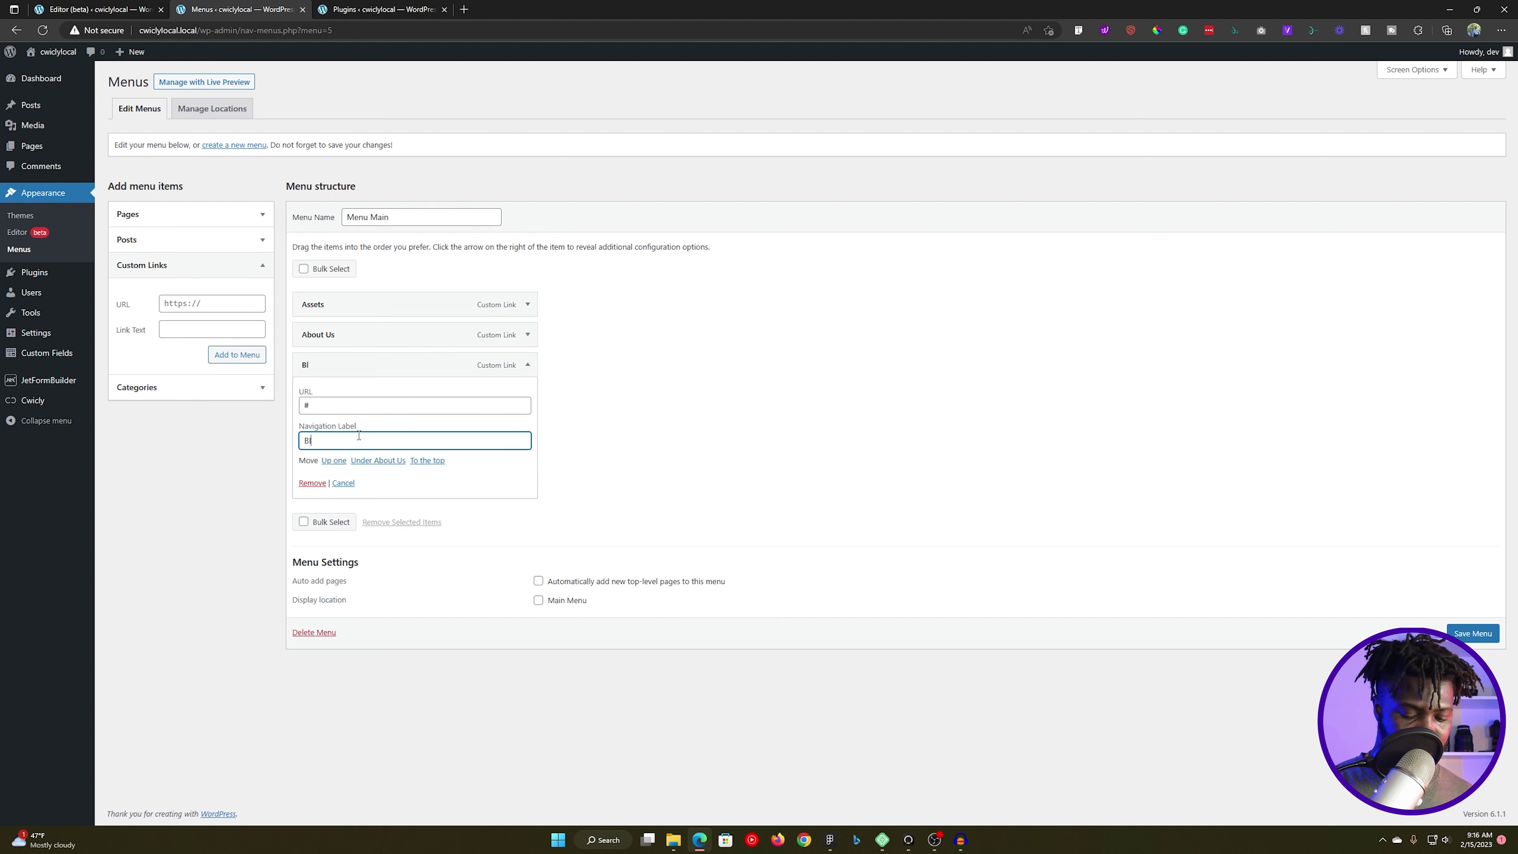
left_click(527, 364)
Step: Add a custom link with the URL # and the text FAQs to the menu
left_click(201, 303)
type("#")
key("Tab")
type("FAQs")
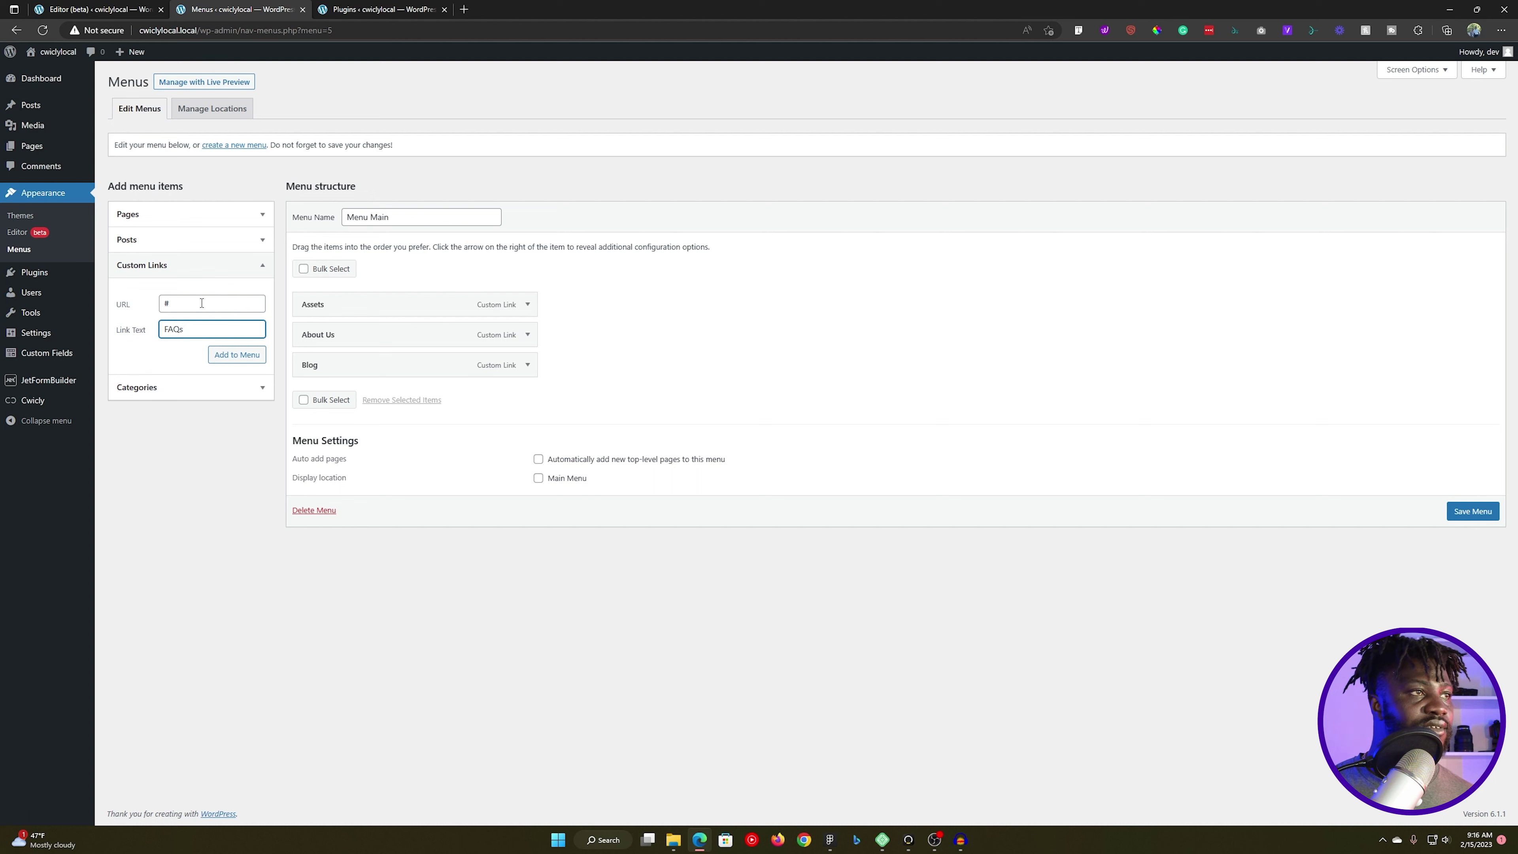
key("Return")
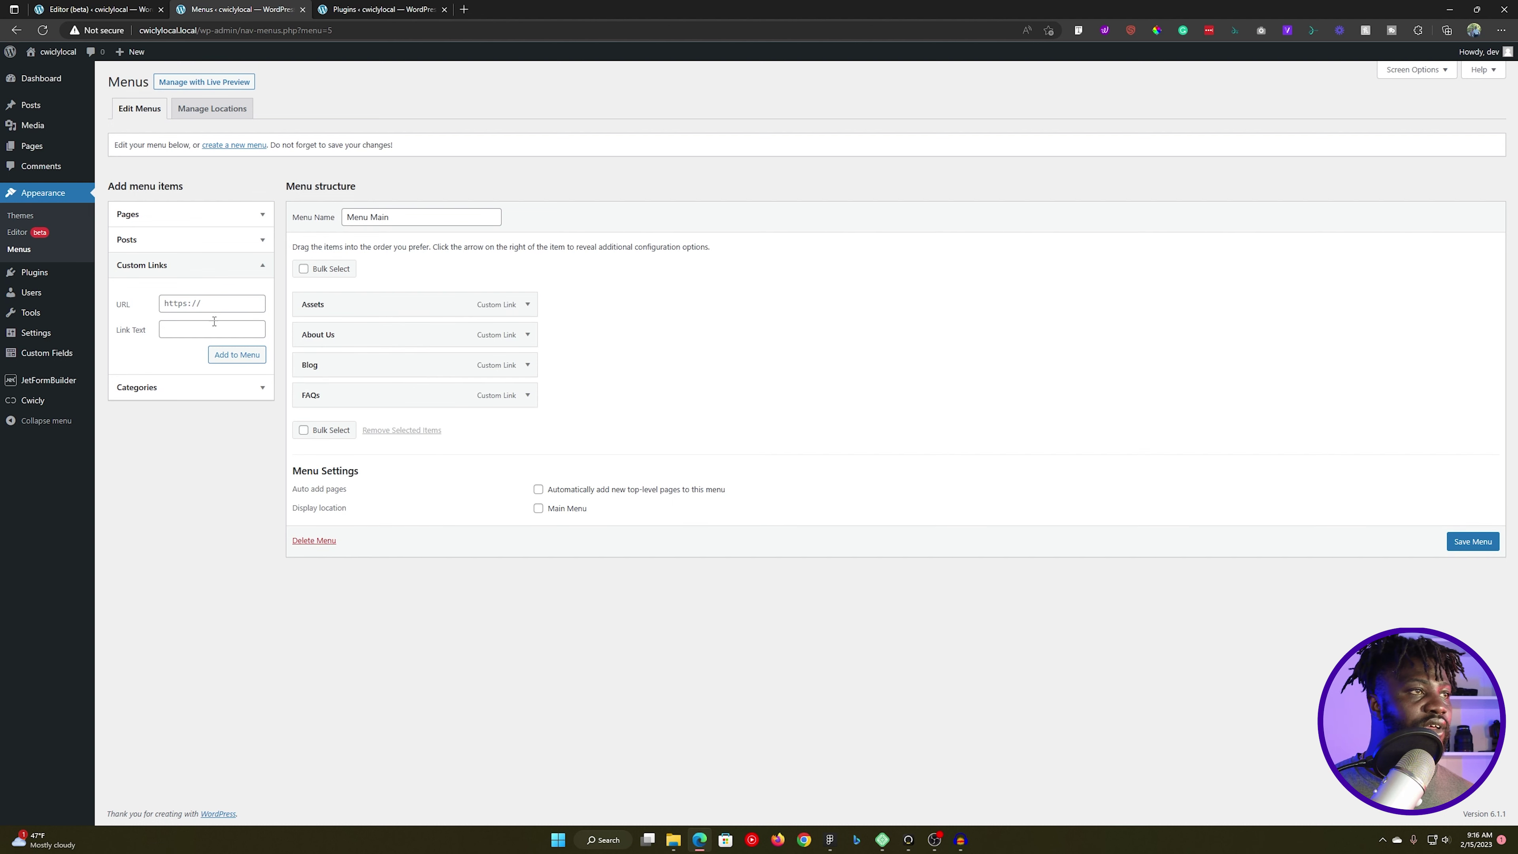
Step: Add a custom link with the URL # and the text Contact, and save the menu
type("#")
key("Tab")
type("Contact")
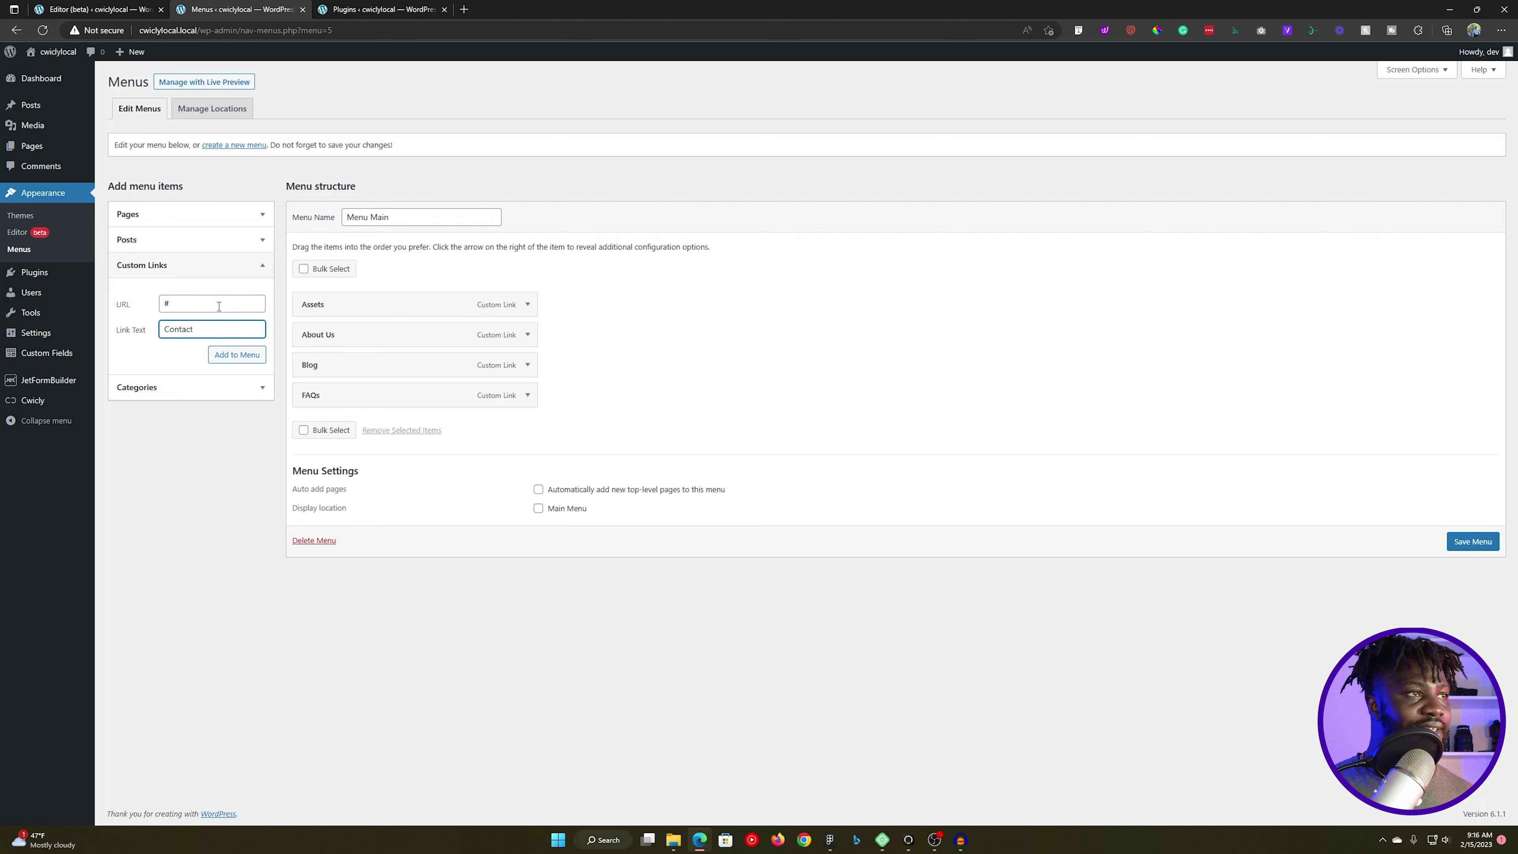
key("Return")
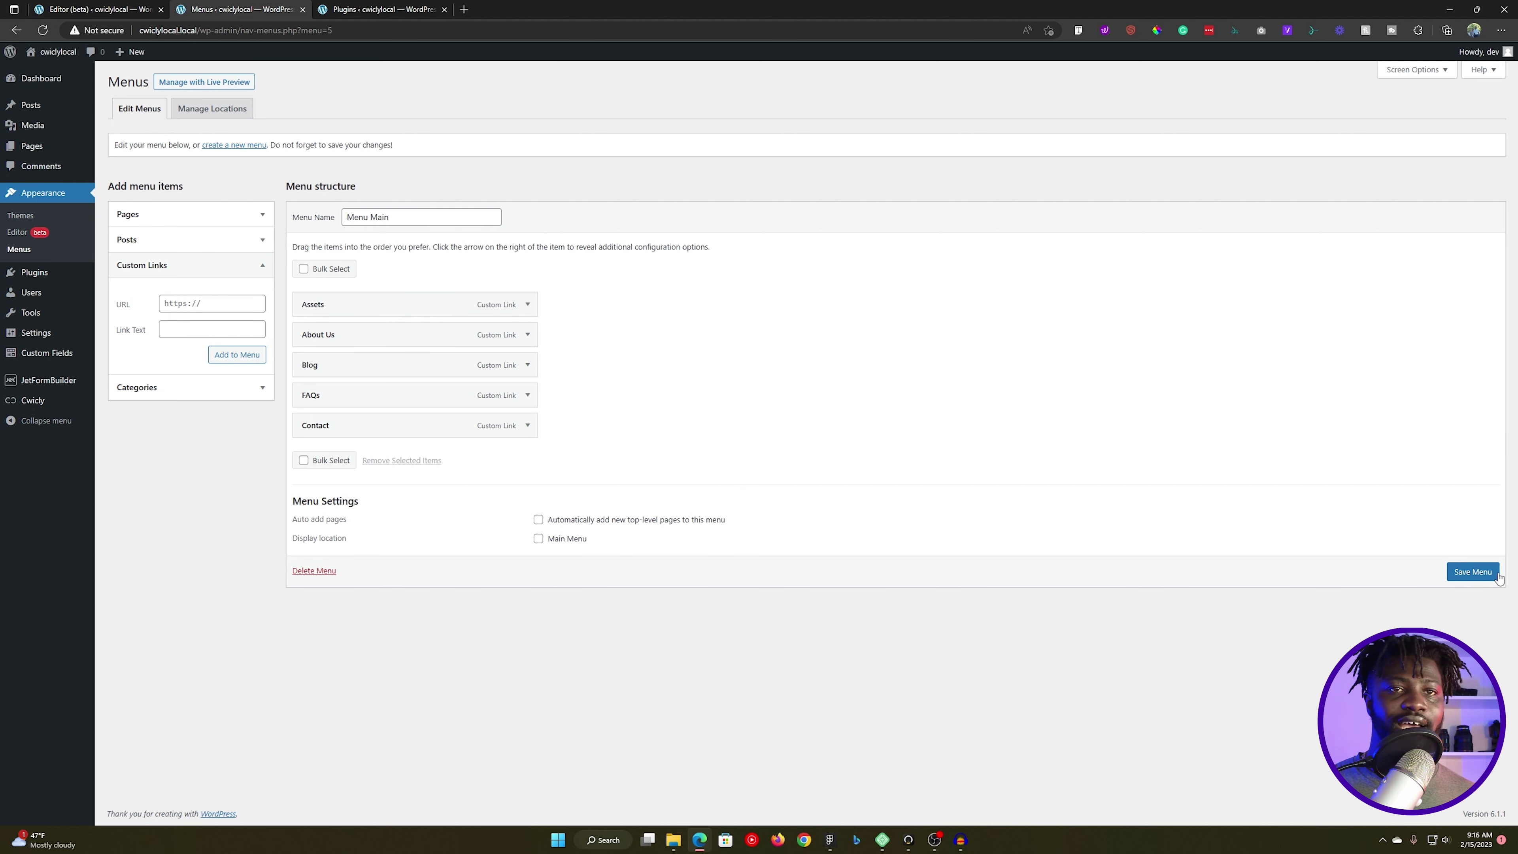
left_click(1472, 573)
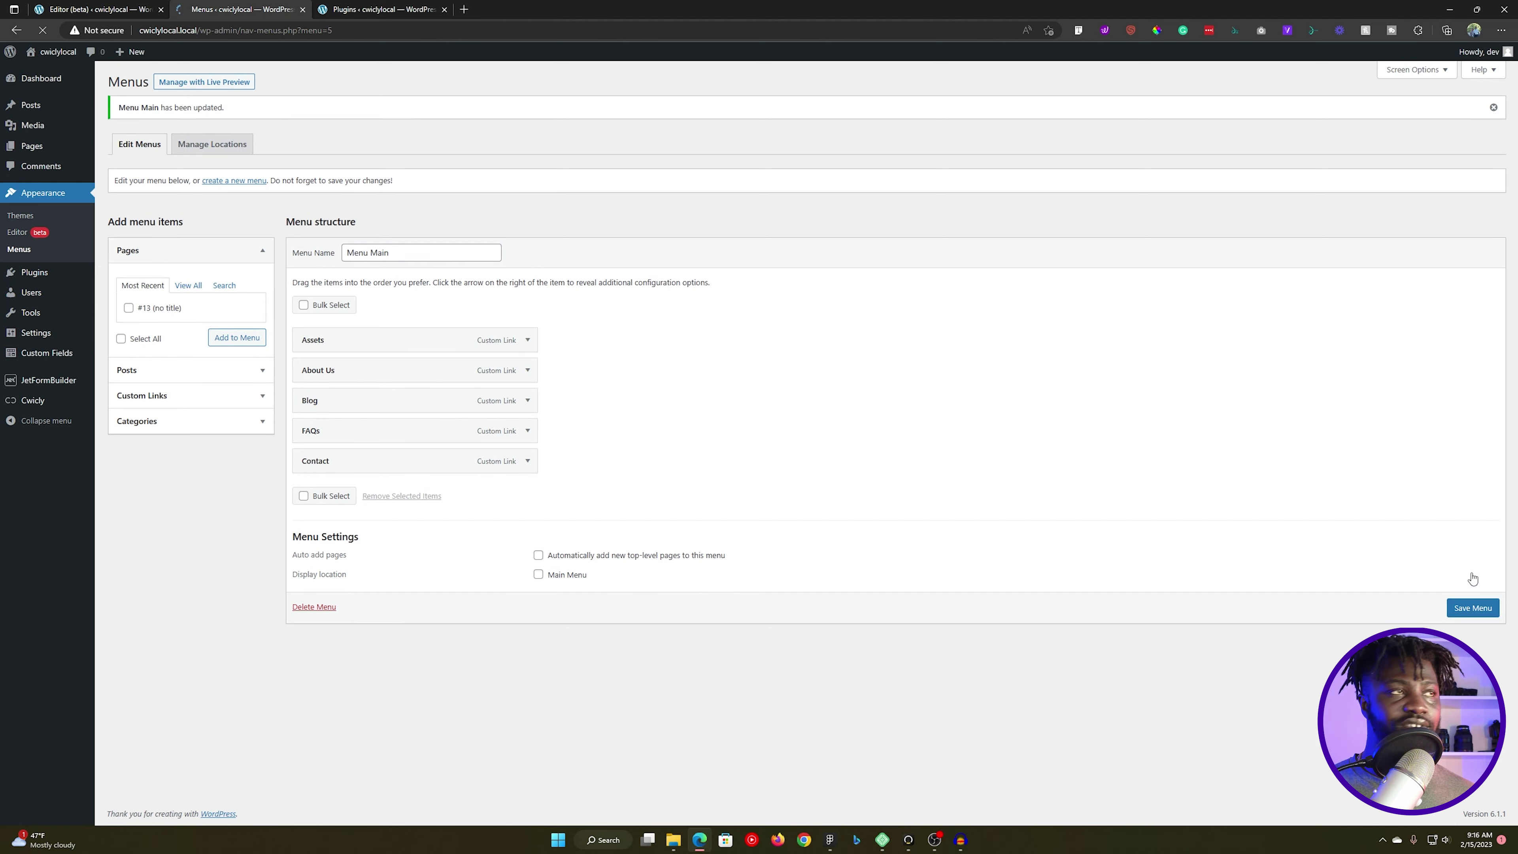
Step: Return to the header template editor, reload it, assign Menu Main to the Menu block, and save the template part
left_click(62, 7)
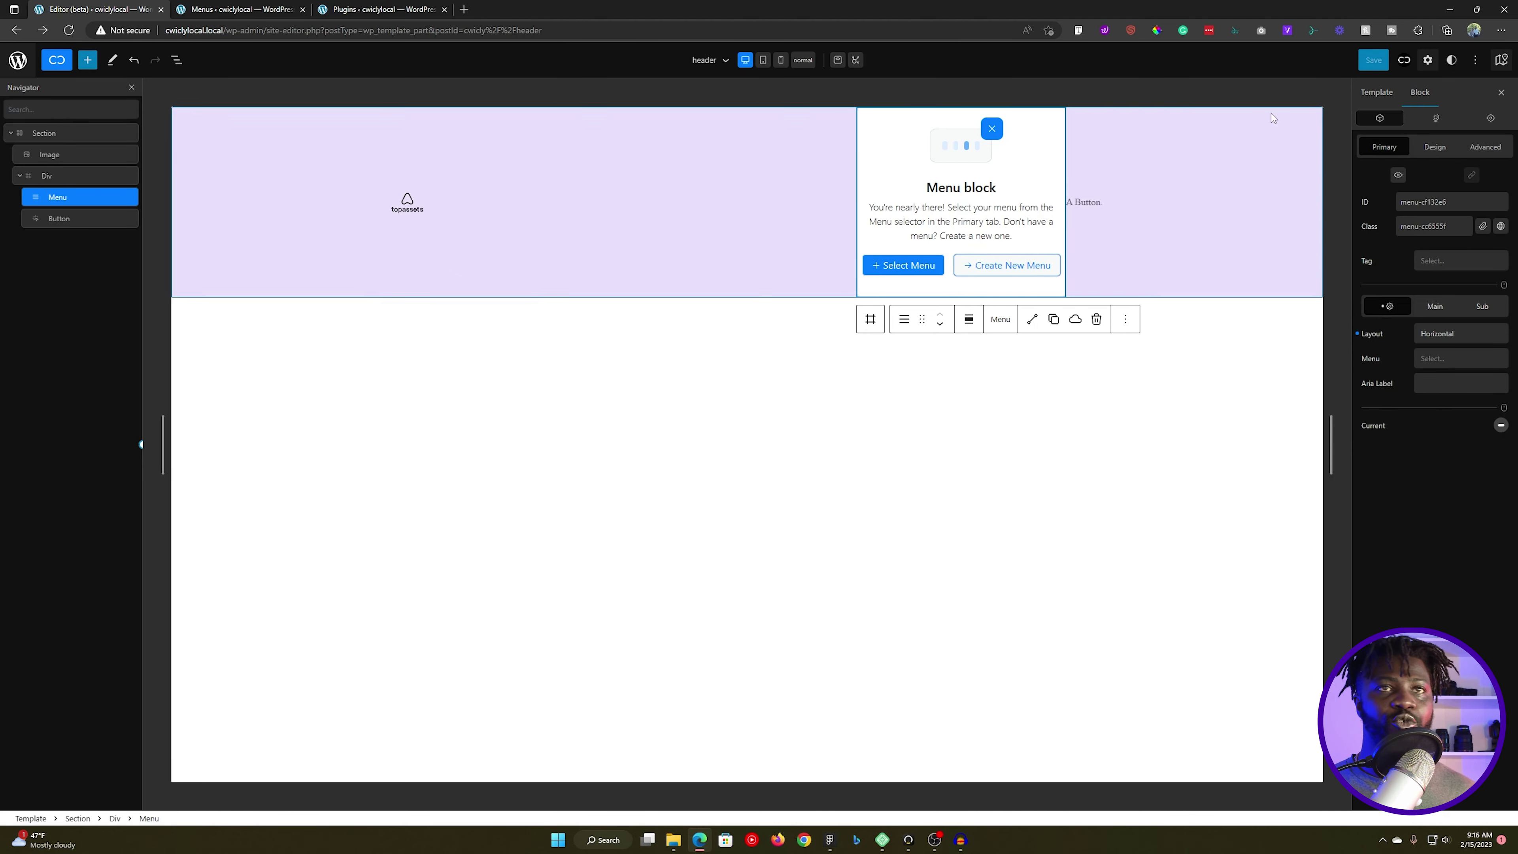
left_click(68, 30)
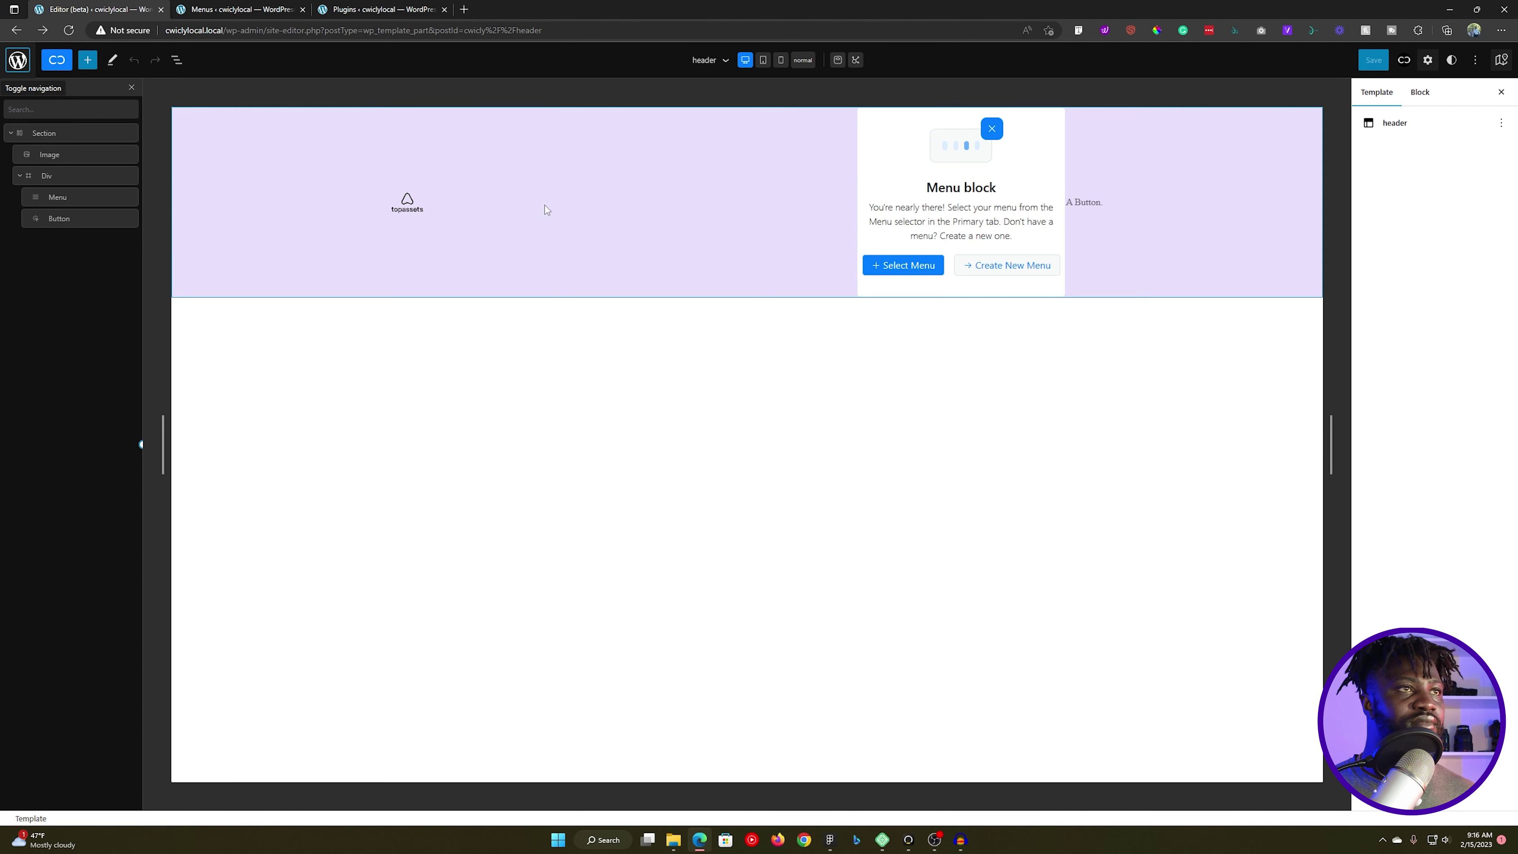
left_click(912, 266)
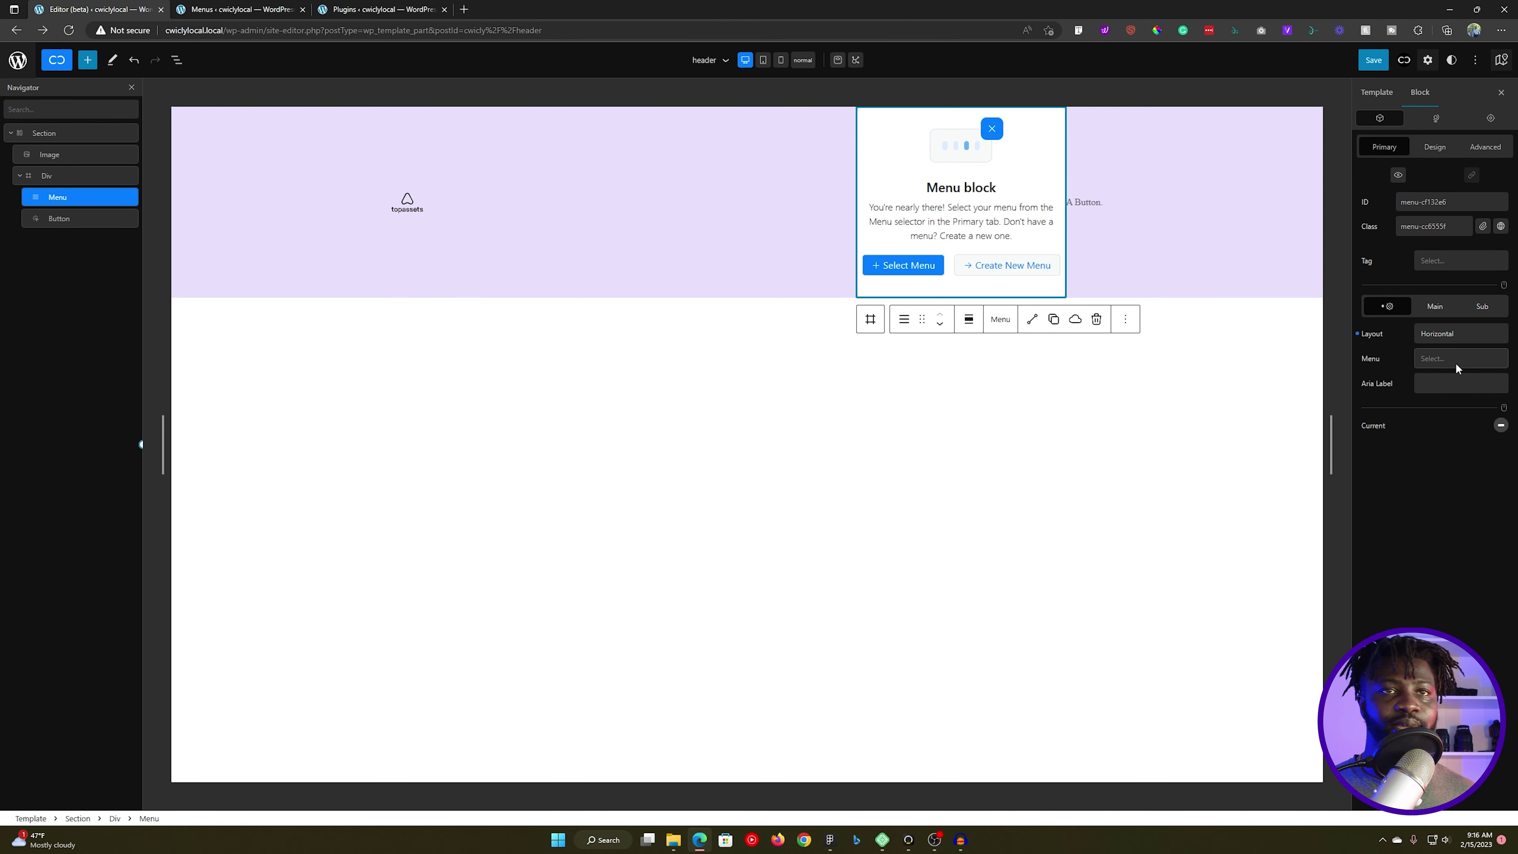
left_click(1446, 359)
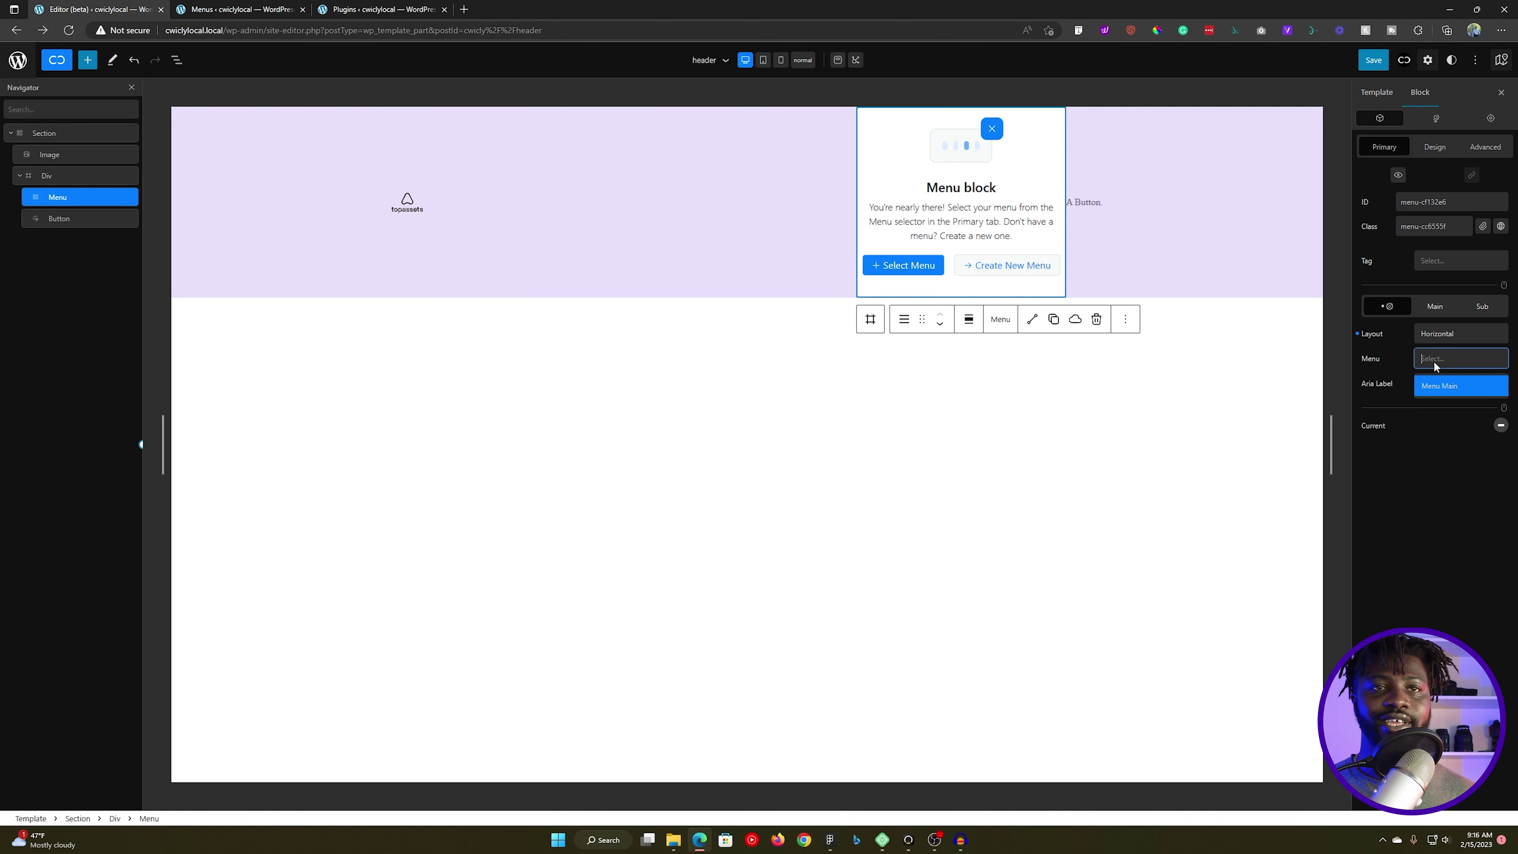
left_click(1447, 387)
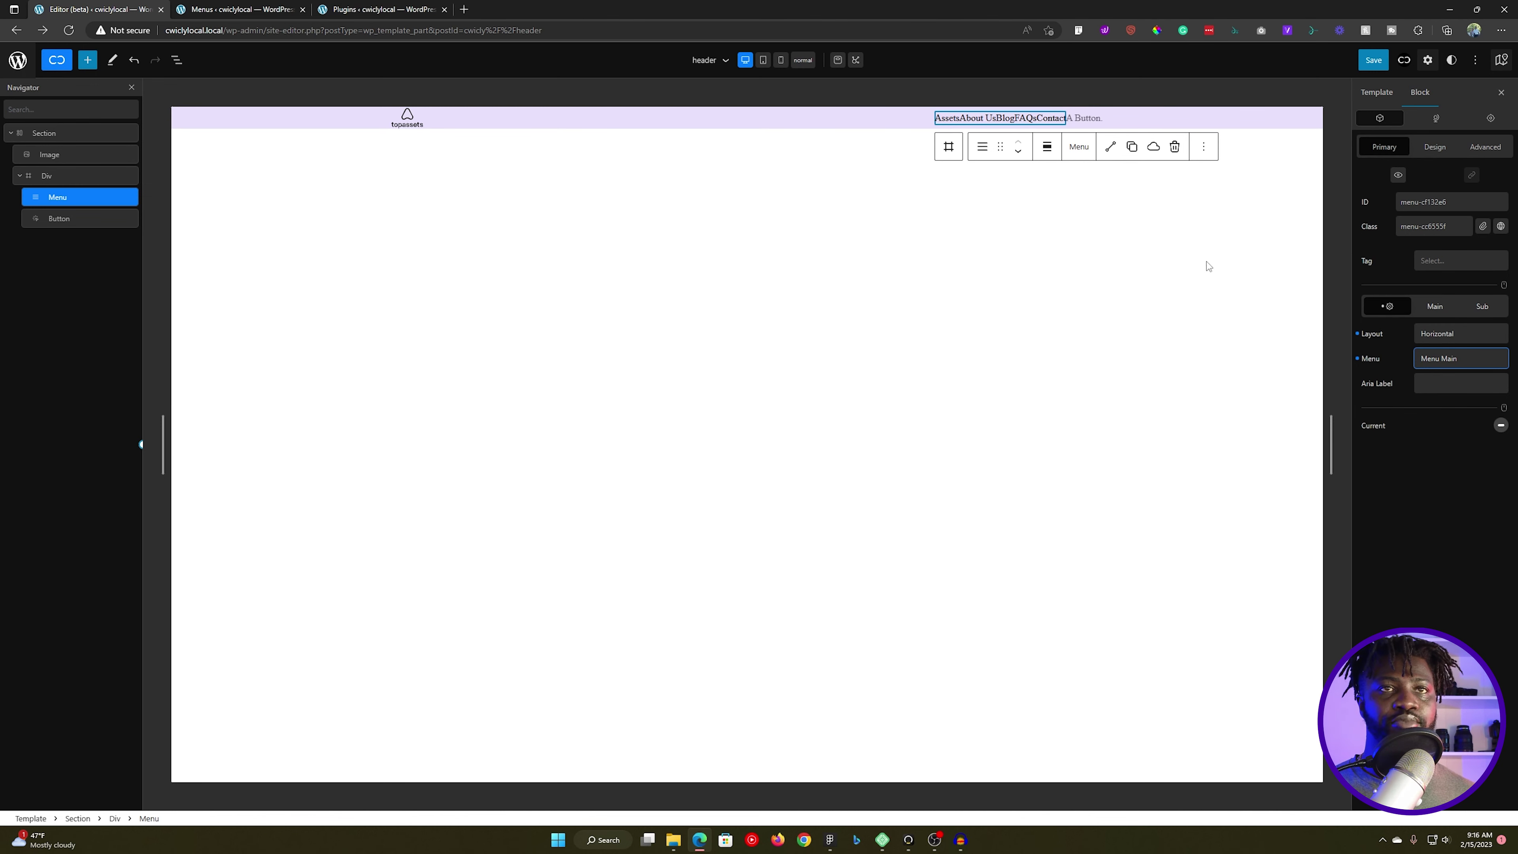
left_click(1374, 60)
left_click(1401, 60)
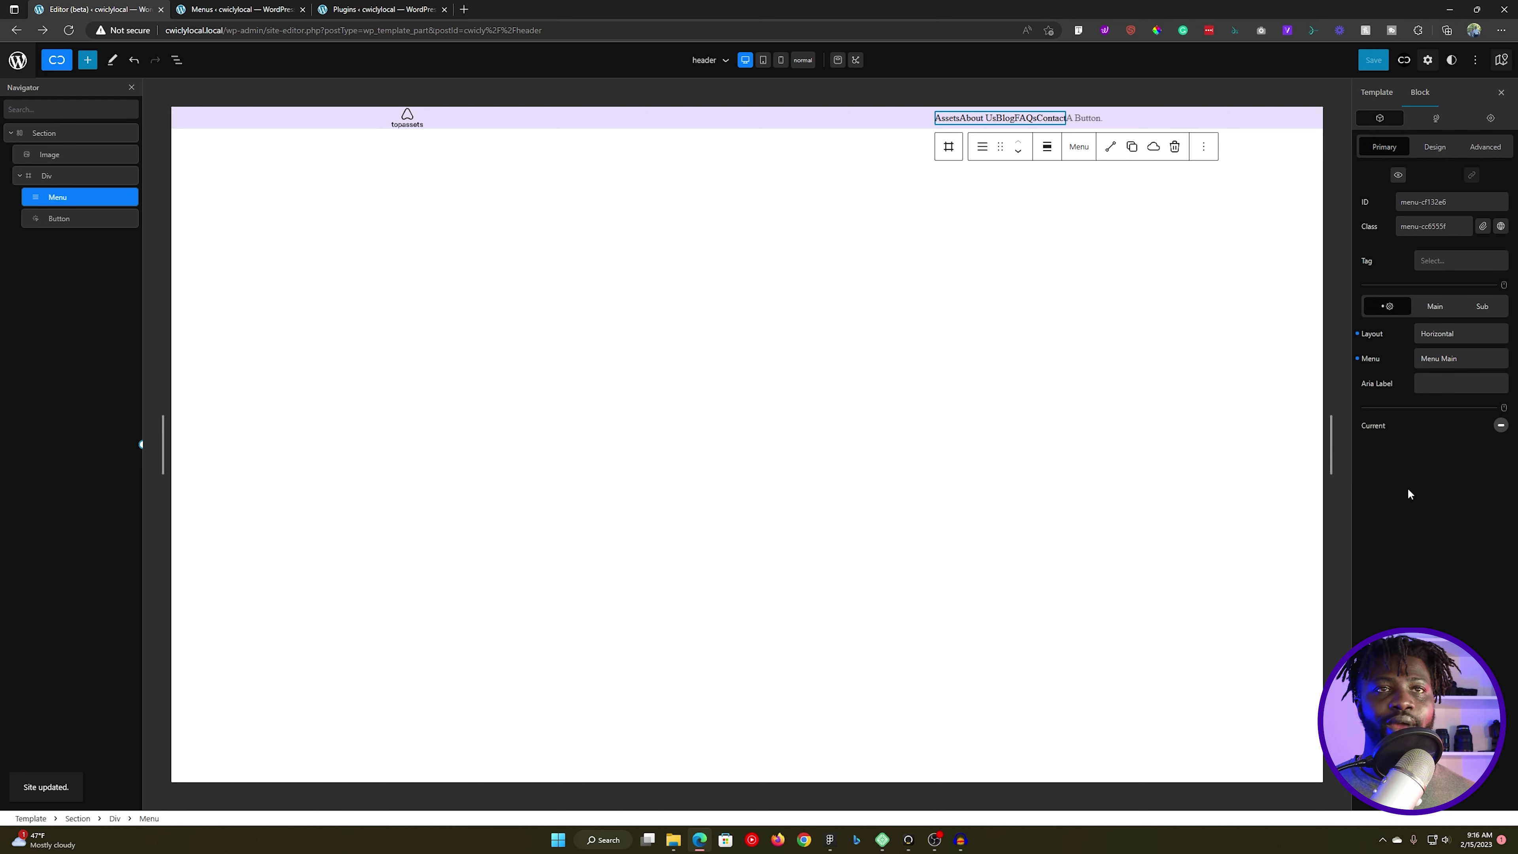
Step: Select the header's Button block, switch to the Figma design, and copy the Get Started button text
left_click(58, 218)
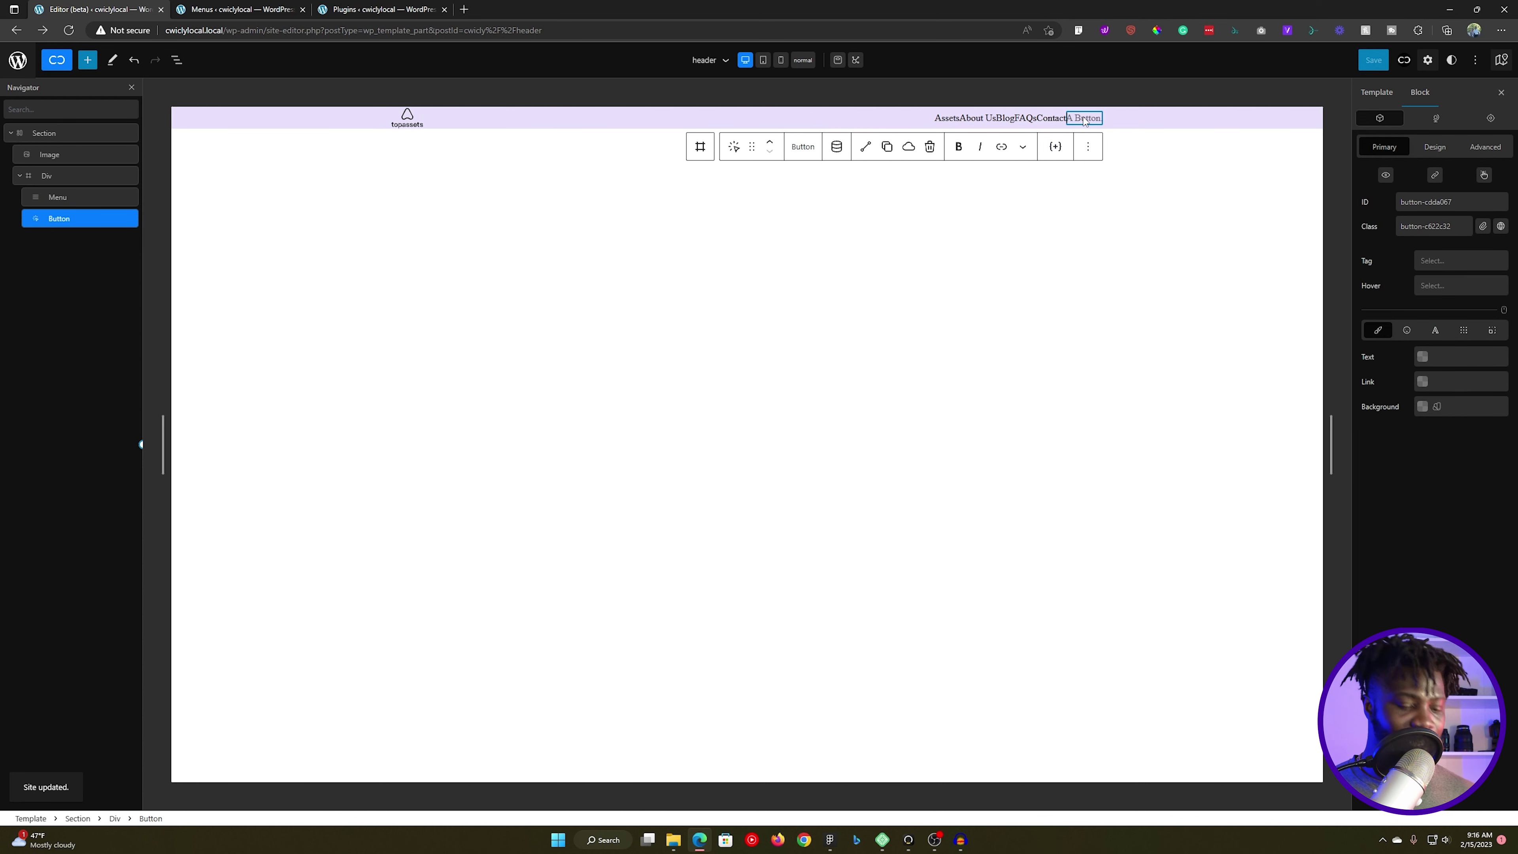
key("alt+Tab")
key("alt+Tab")
key("alt+Tab")
key("Tab")
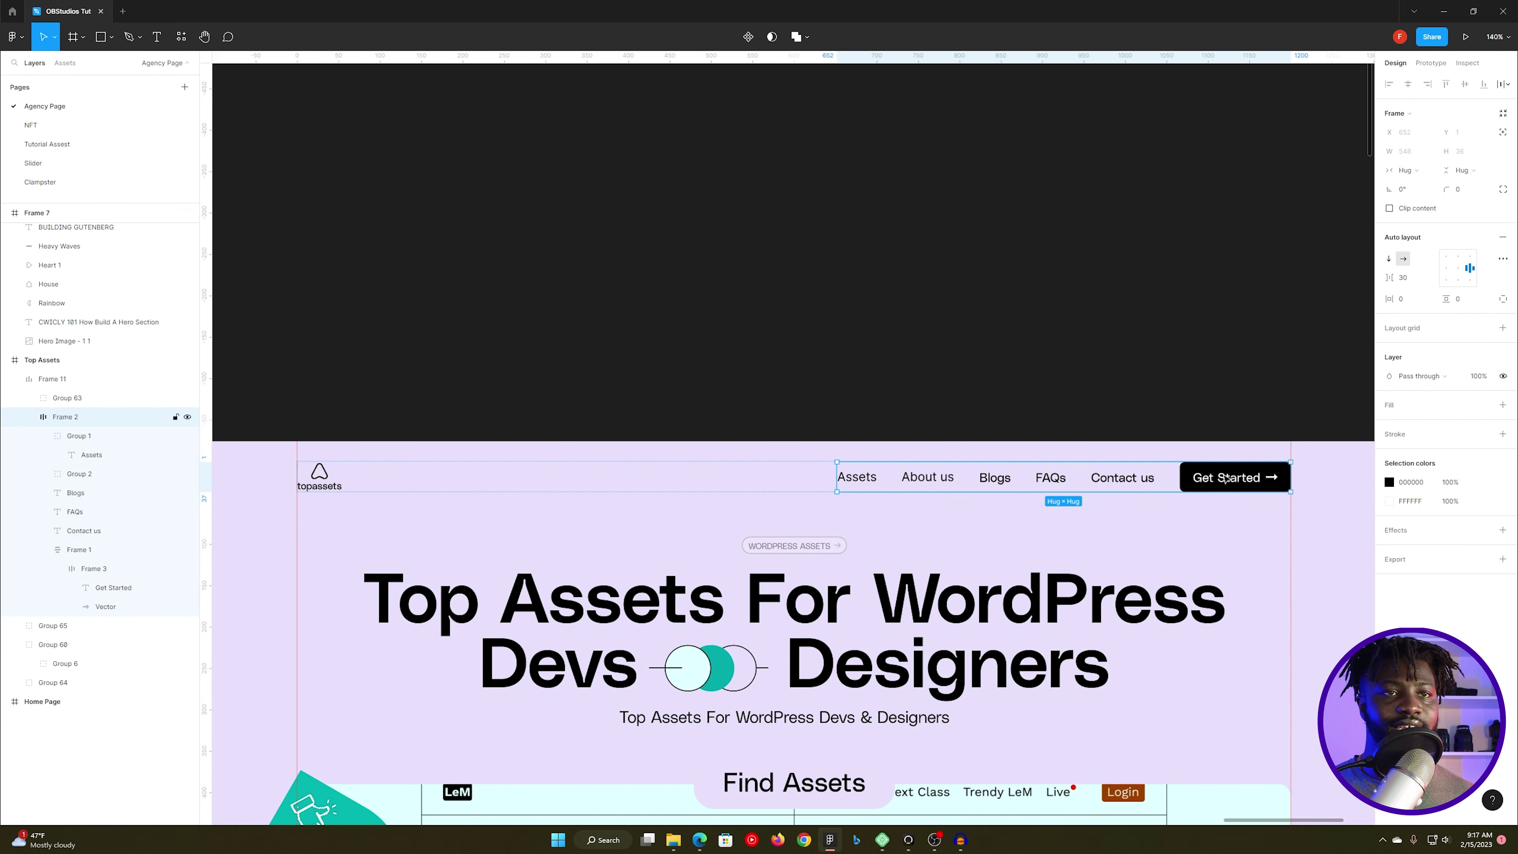
double_click(1225, 477)
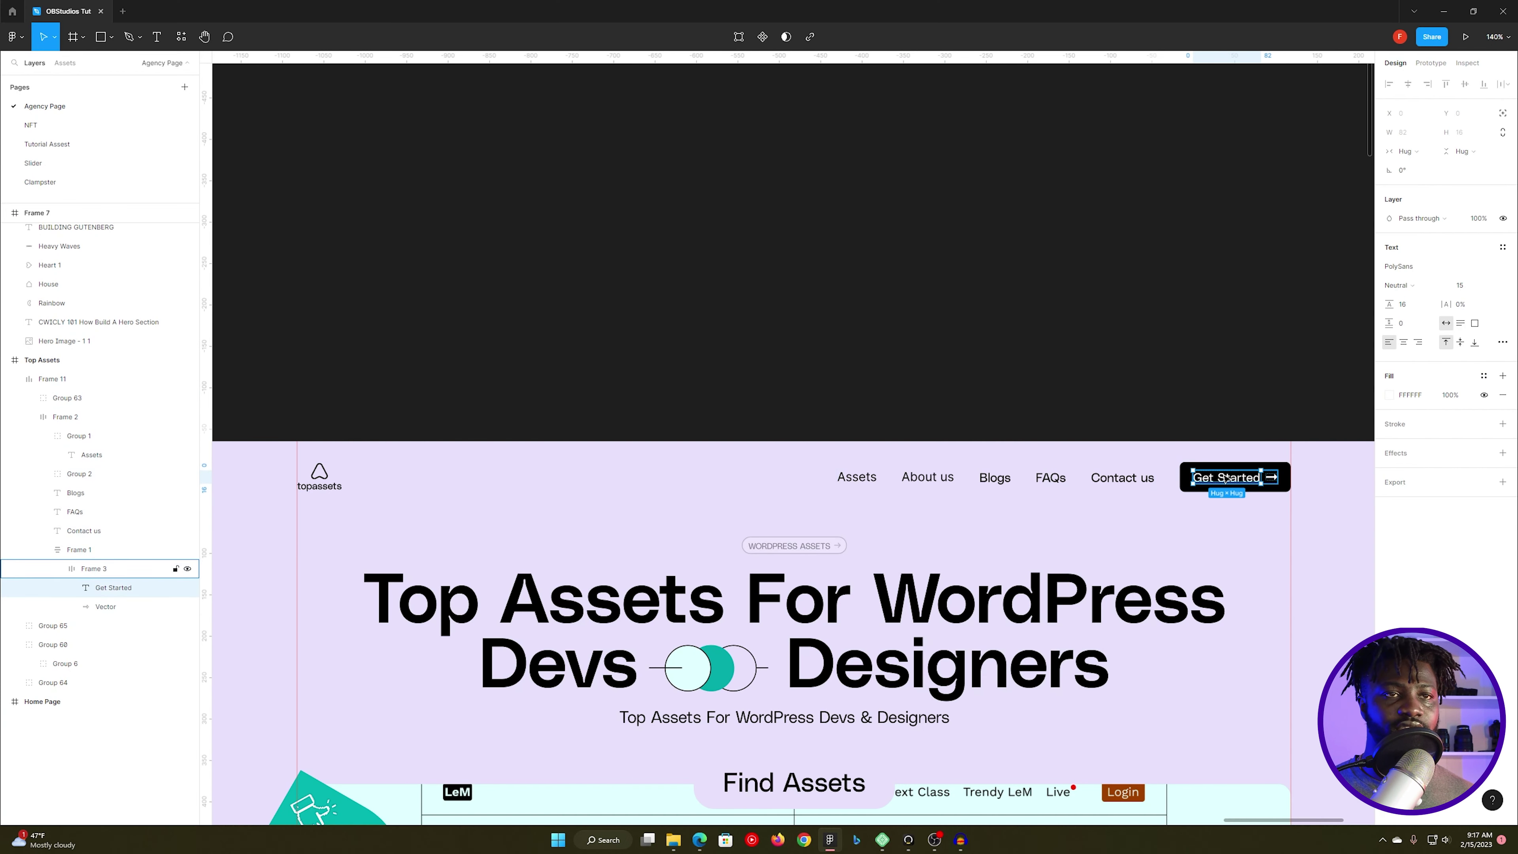
double_click(1224, 477)
key("ctrl+c")
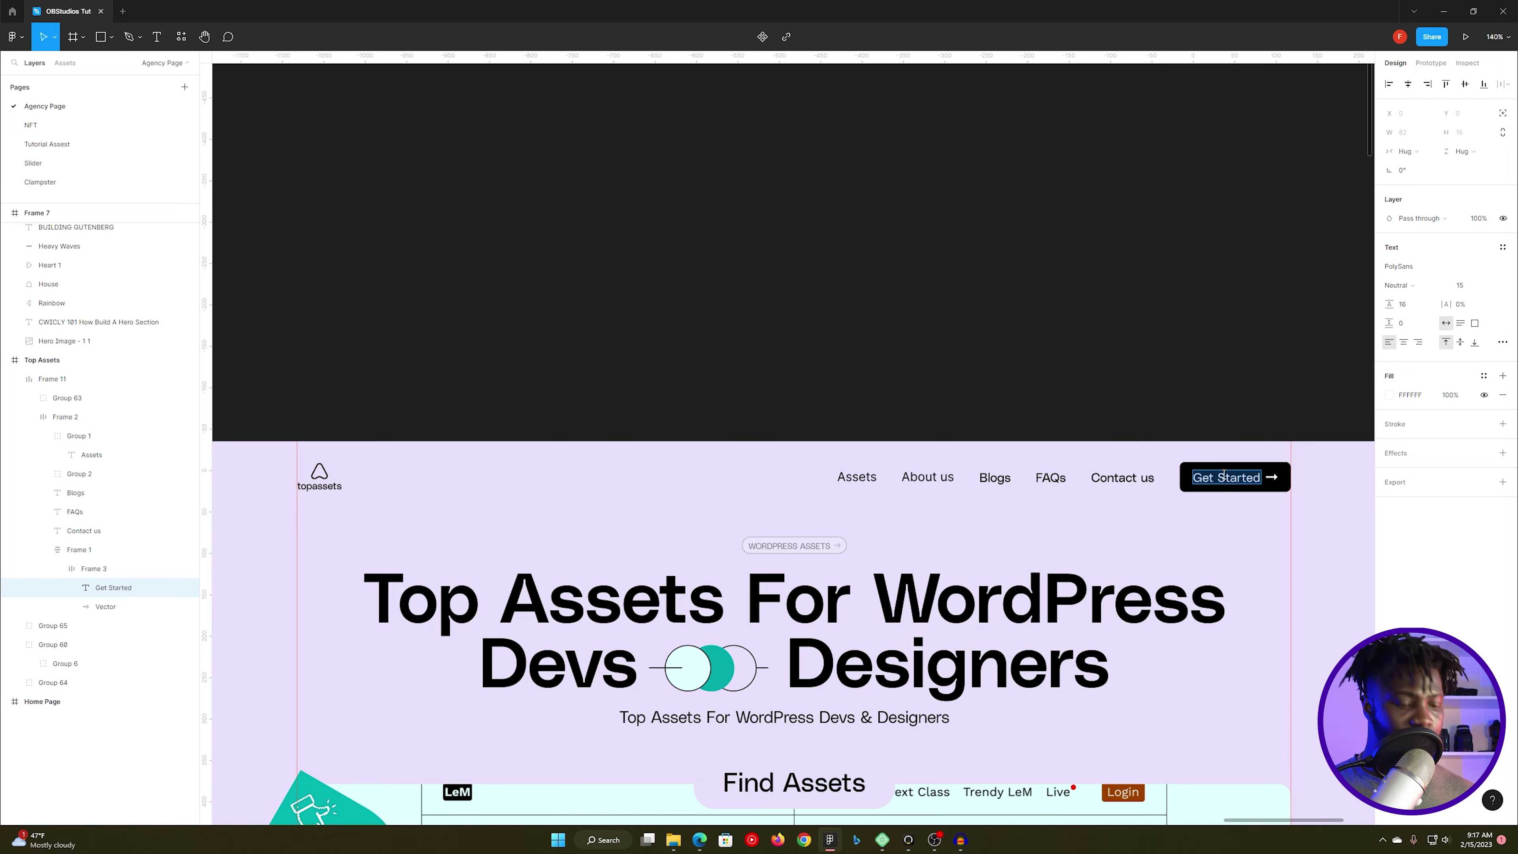
Step: Switch back to the header editor and replace the button's placeholder text with Get Started
key("alt+Tab")
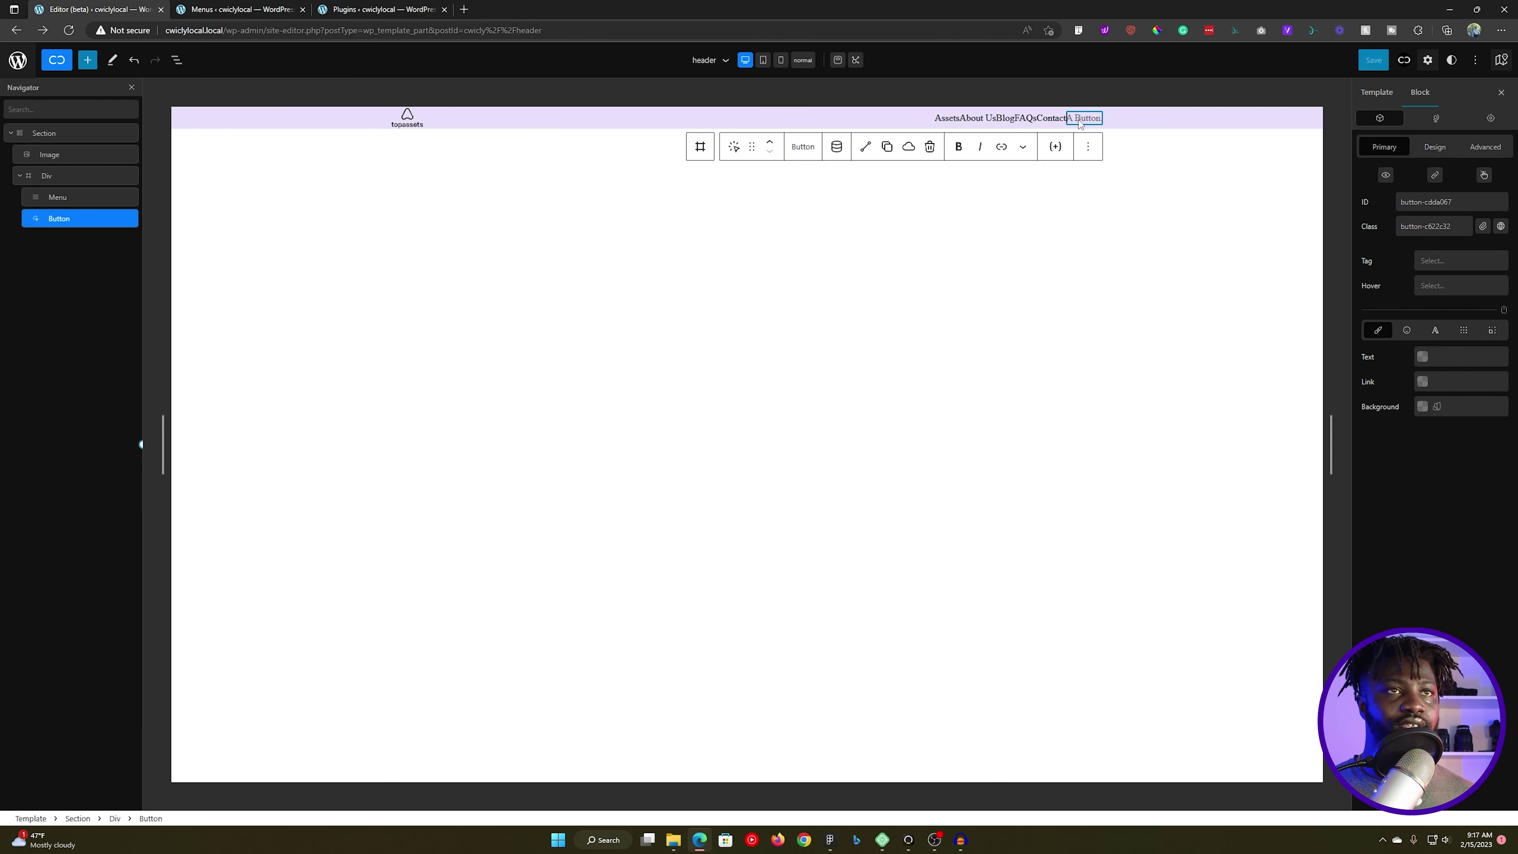
triple_click(1079, 118)
key("ctrl+v")
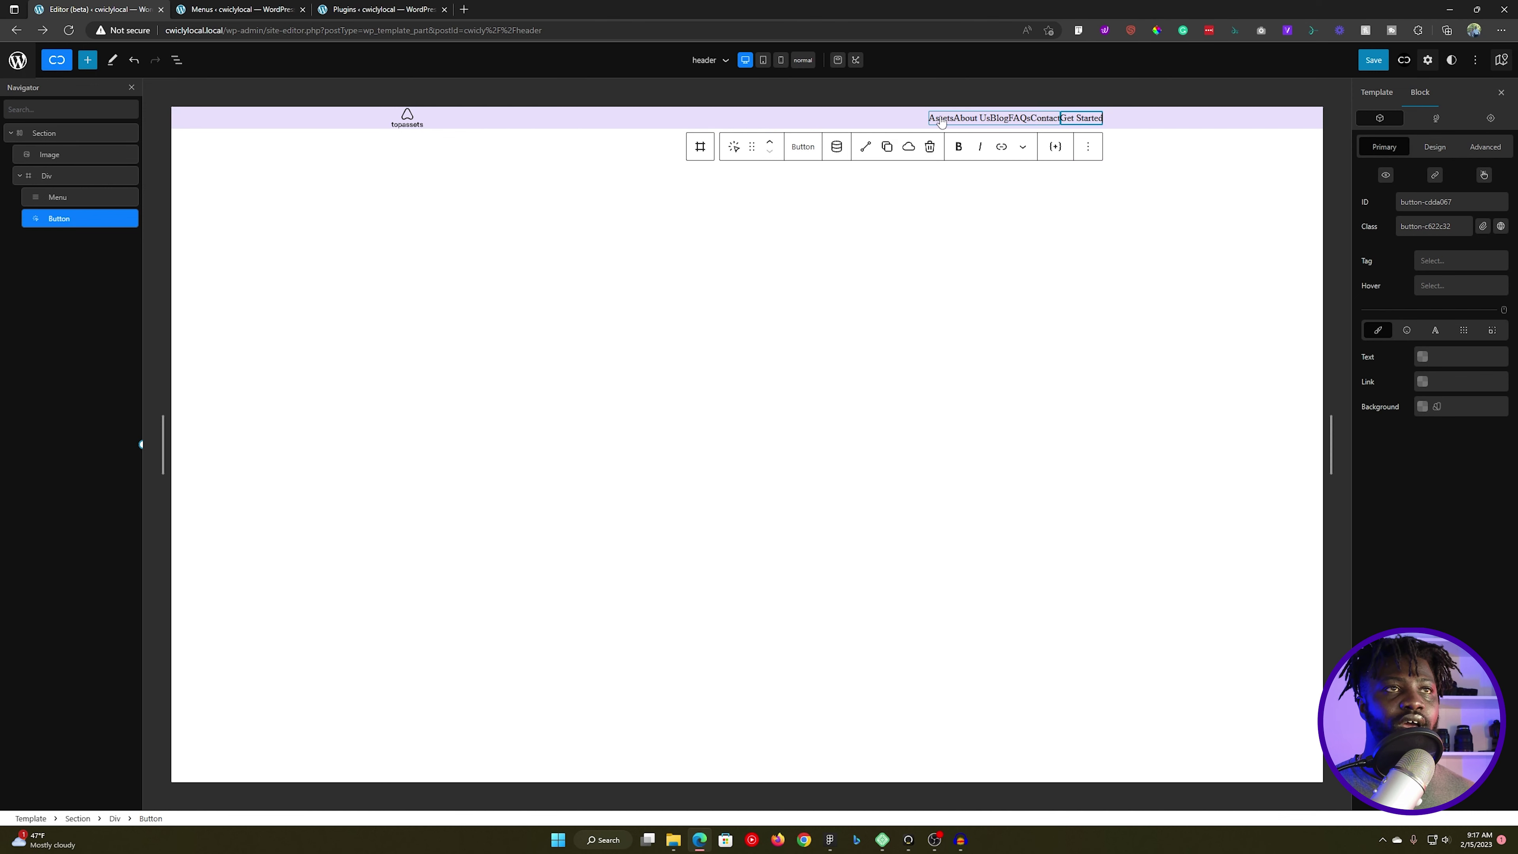
Step: Set the column gap of the Div holding the menu and button to 30
left_click(69, 178)
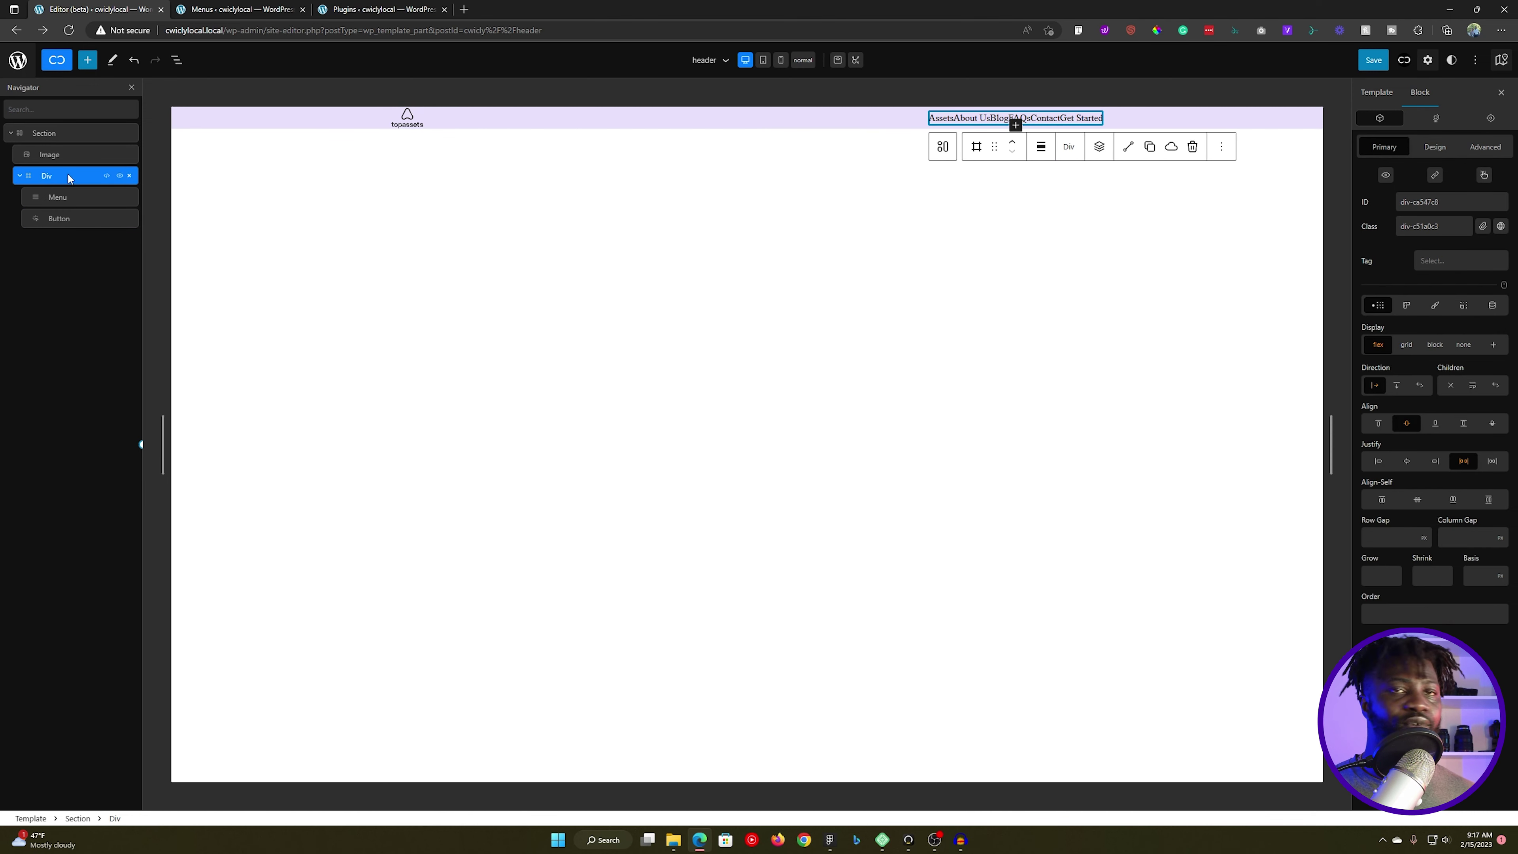
left_click(1387, 535)
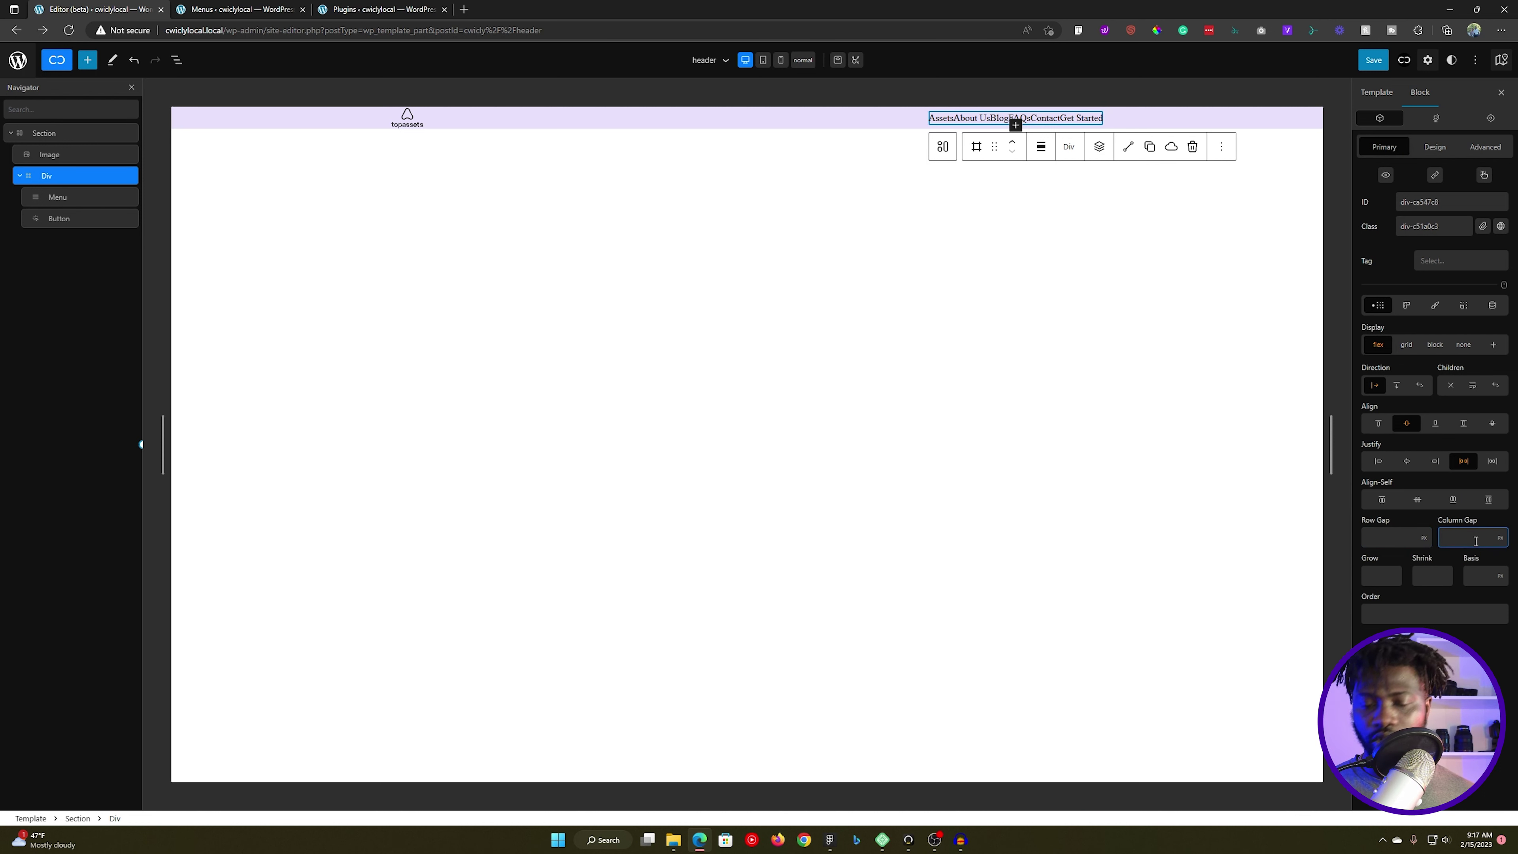
type("30")
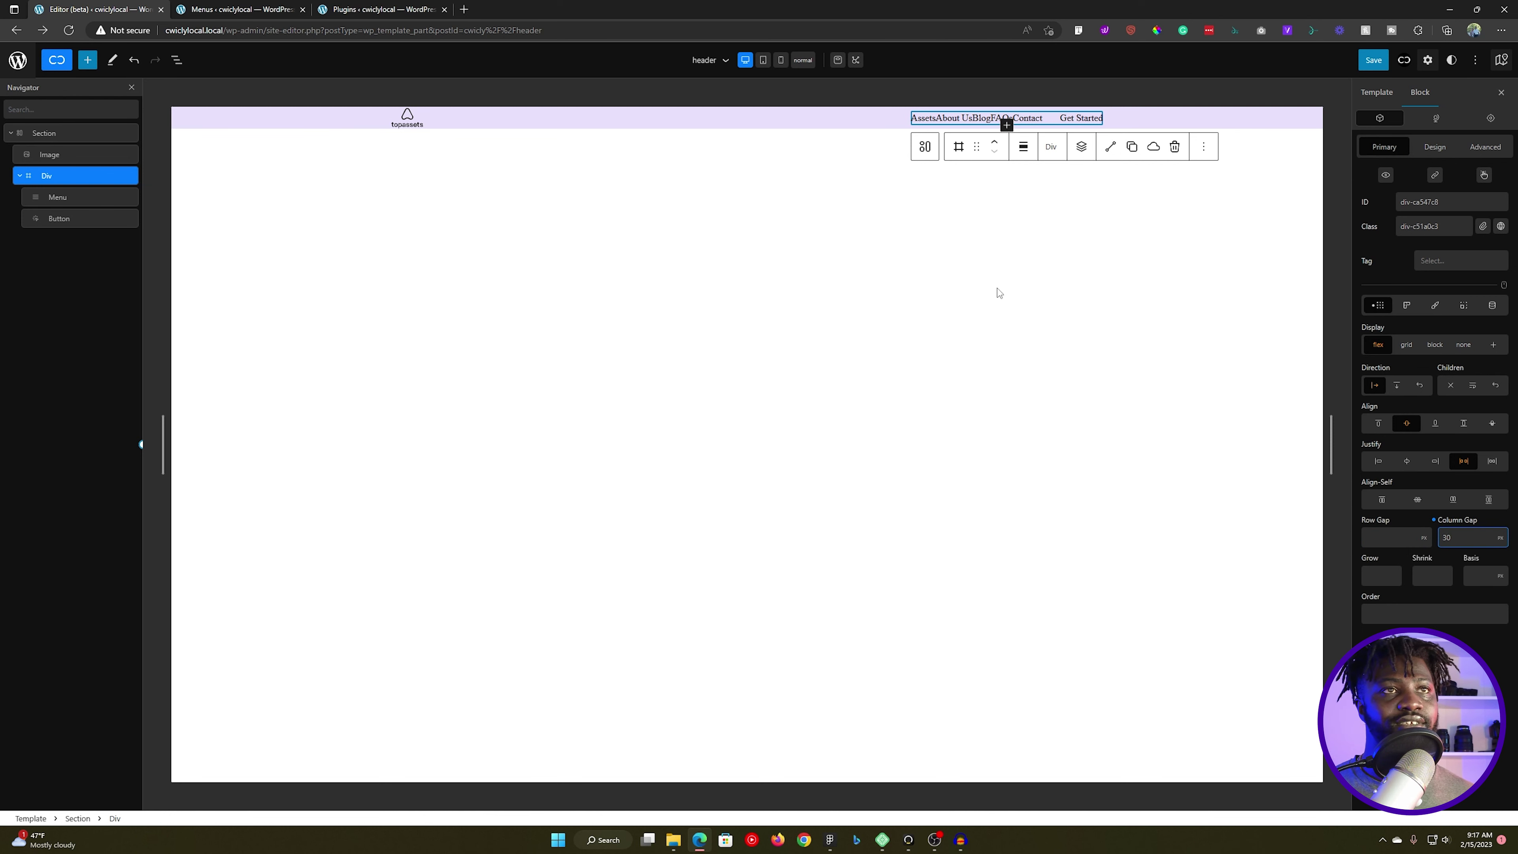
Step: Change both the ID and the class of the Menu block to menu-list
left_click(983, 119)
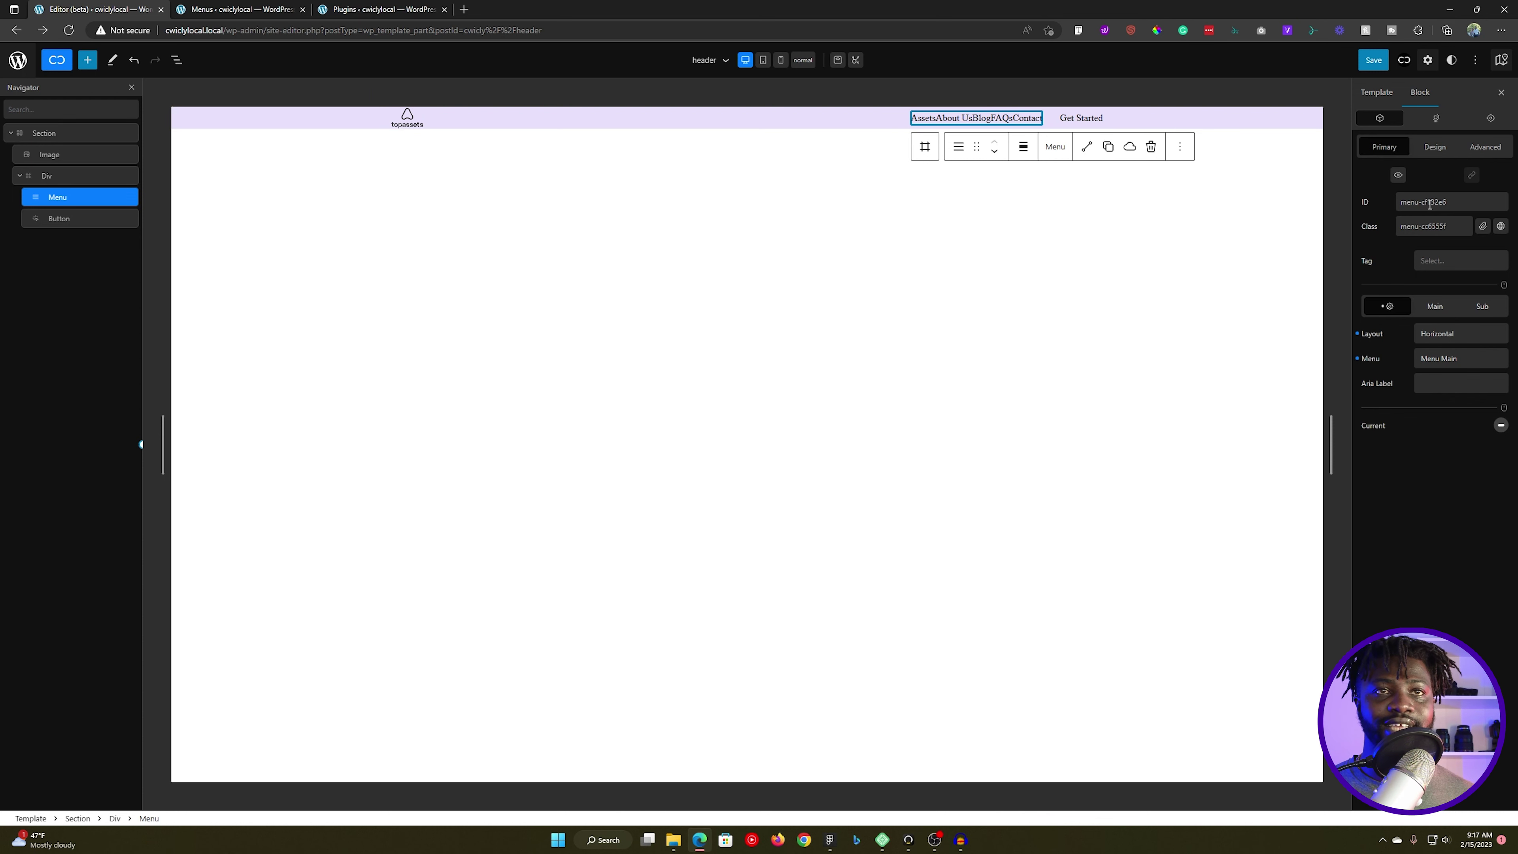
left_click_drag(1423, 203, 1484, 204)
key("BackSpace")
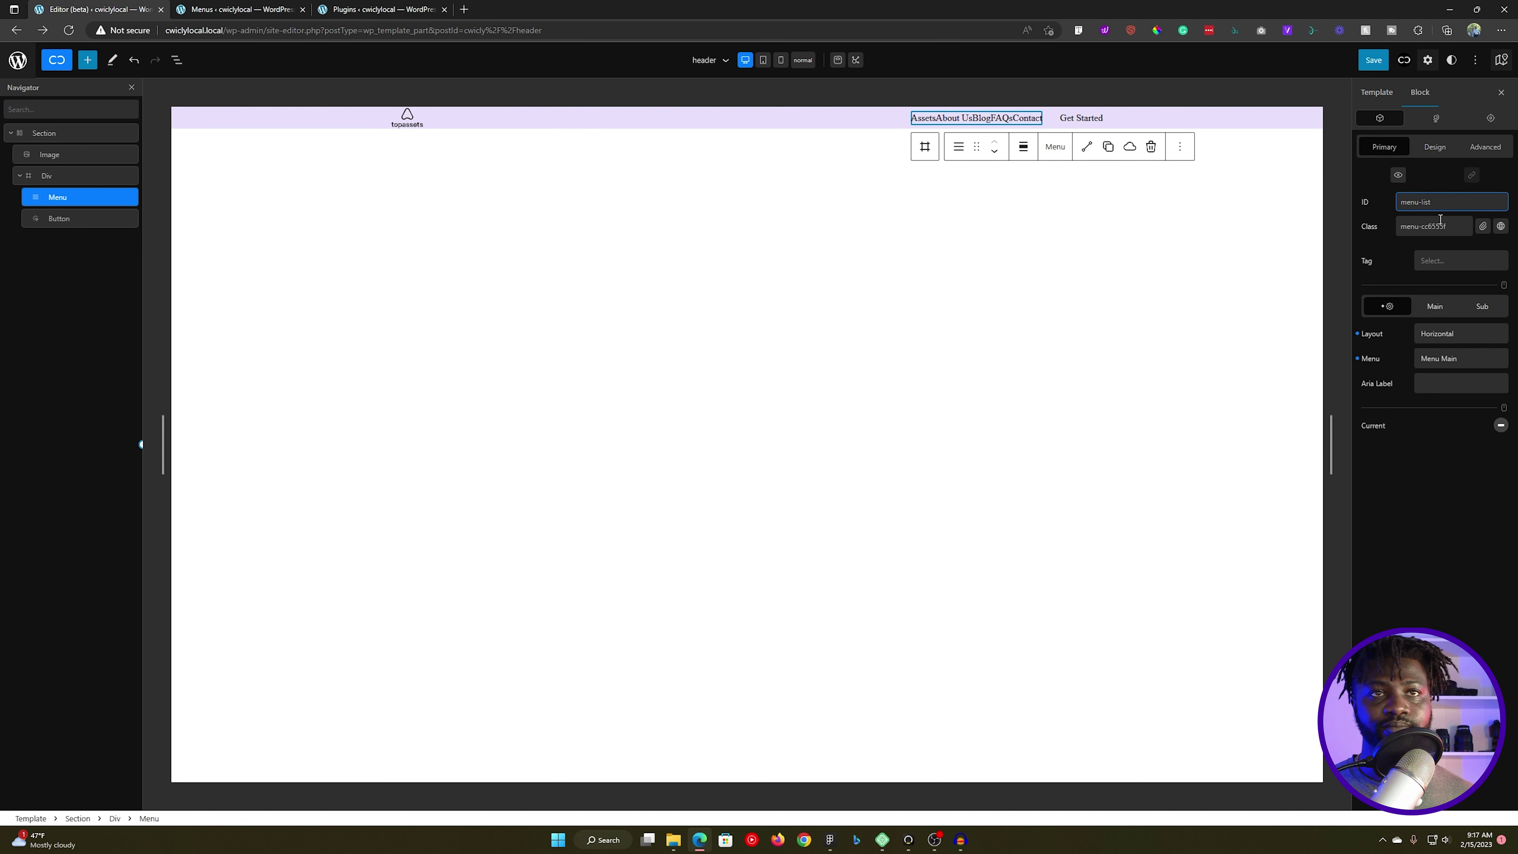
left_click_drag(1421, 225, 1483, 229)
type("list")
left_click(1380, 253)
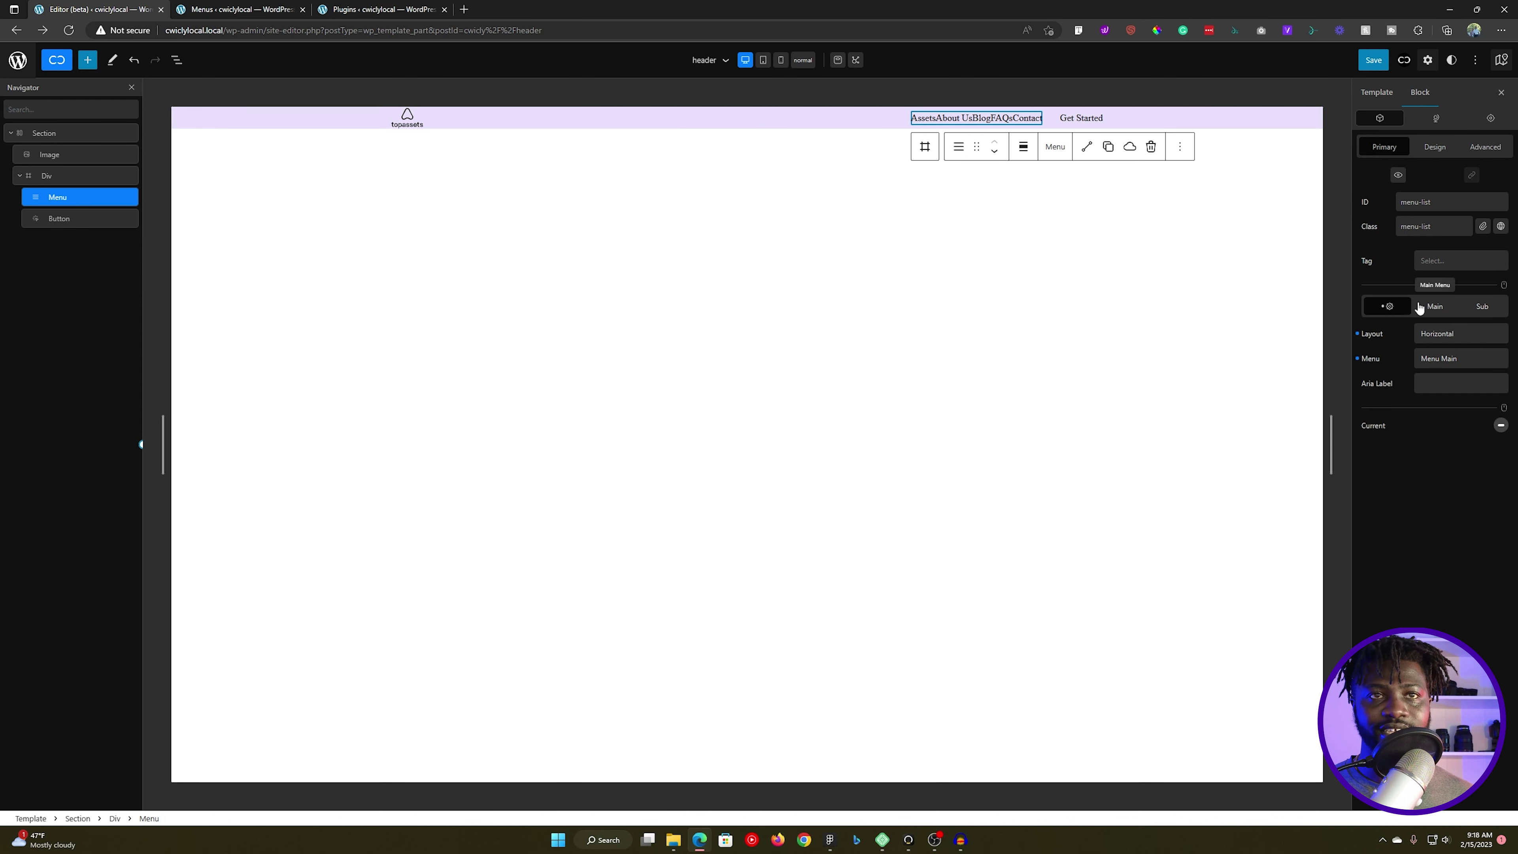
Step: Set the gap between the Menu block's main items to 20 and save the header template part
left_click(1434, 307)
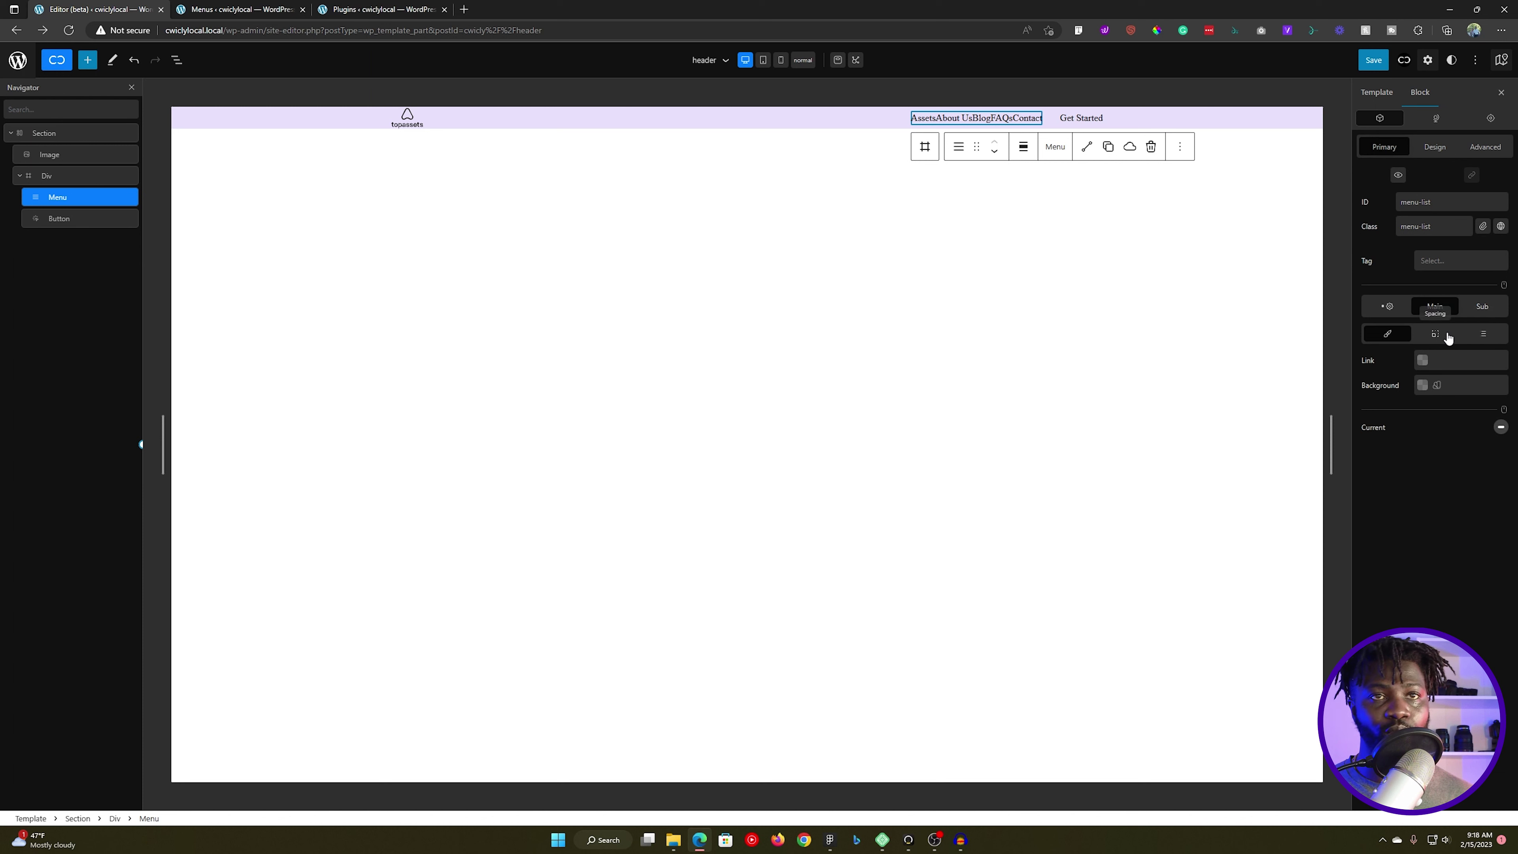
left_click(1435, 333)
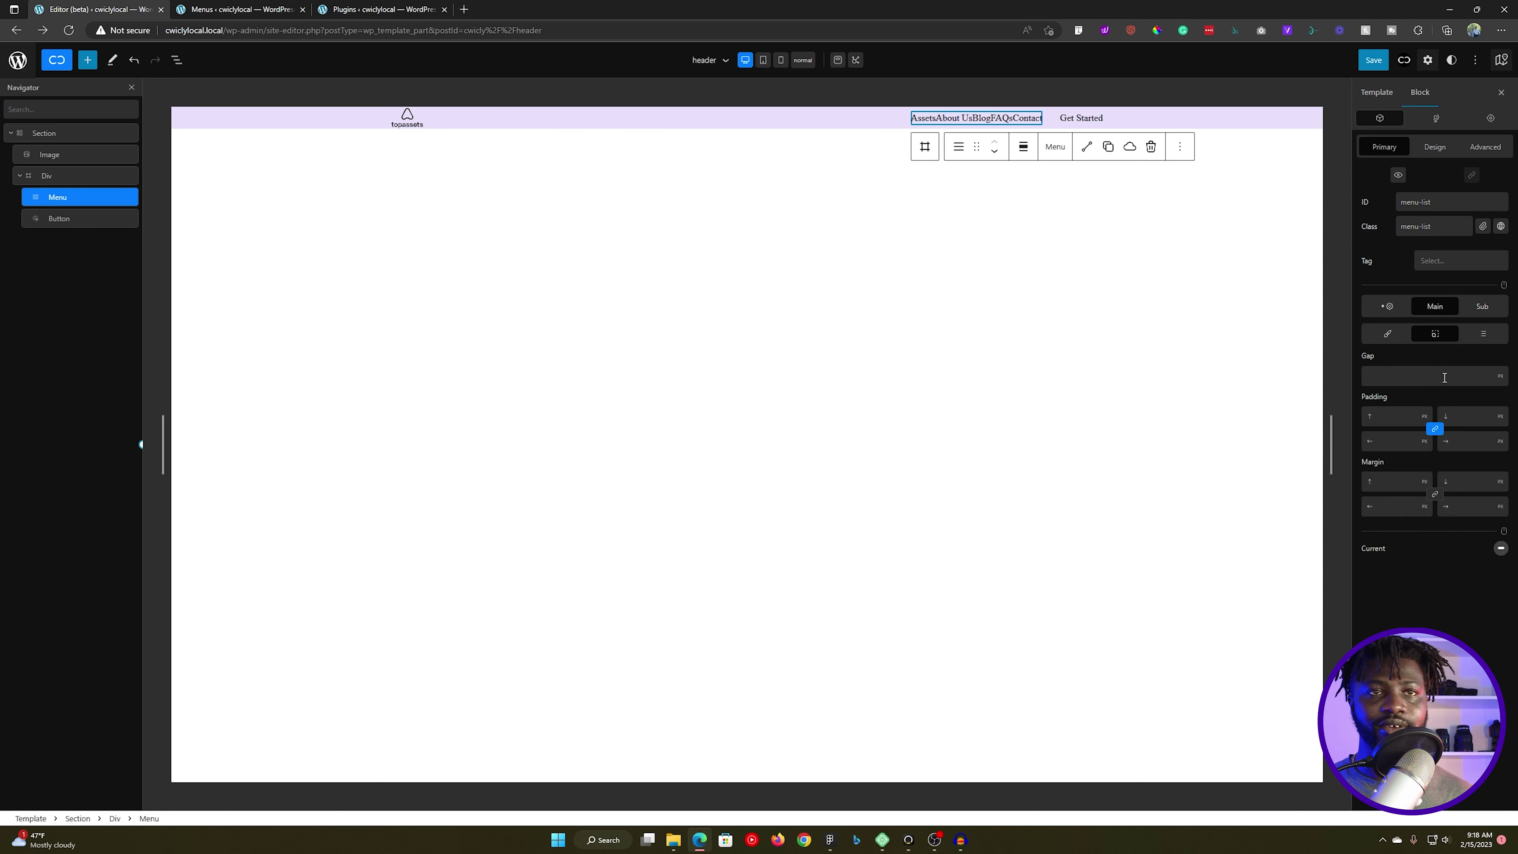
left_click(1444, 378)
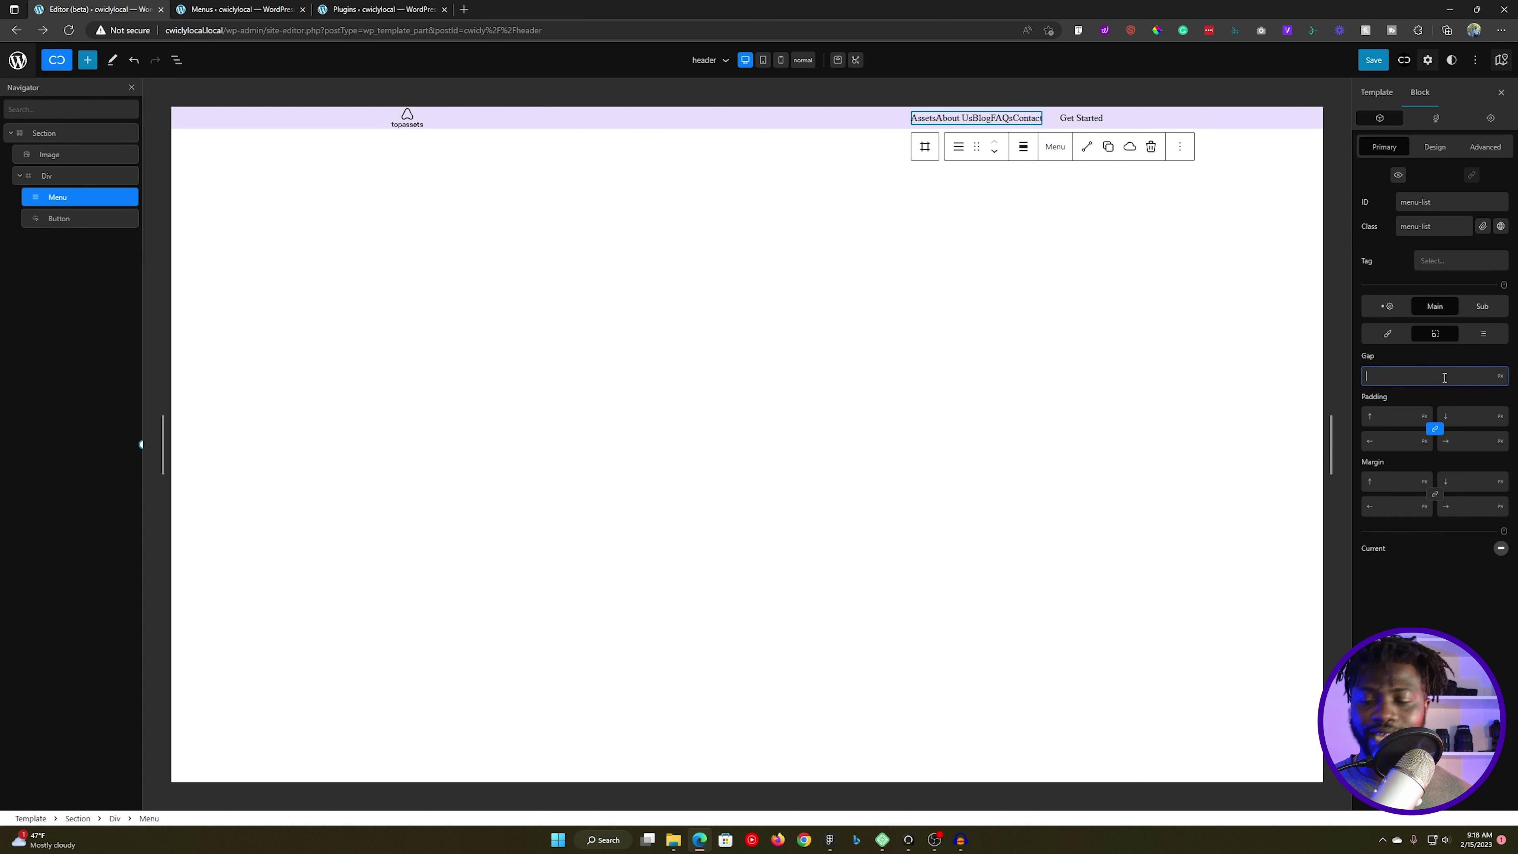
type("20")
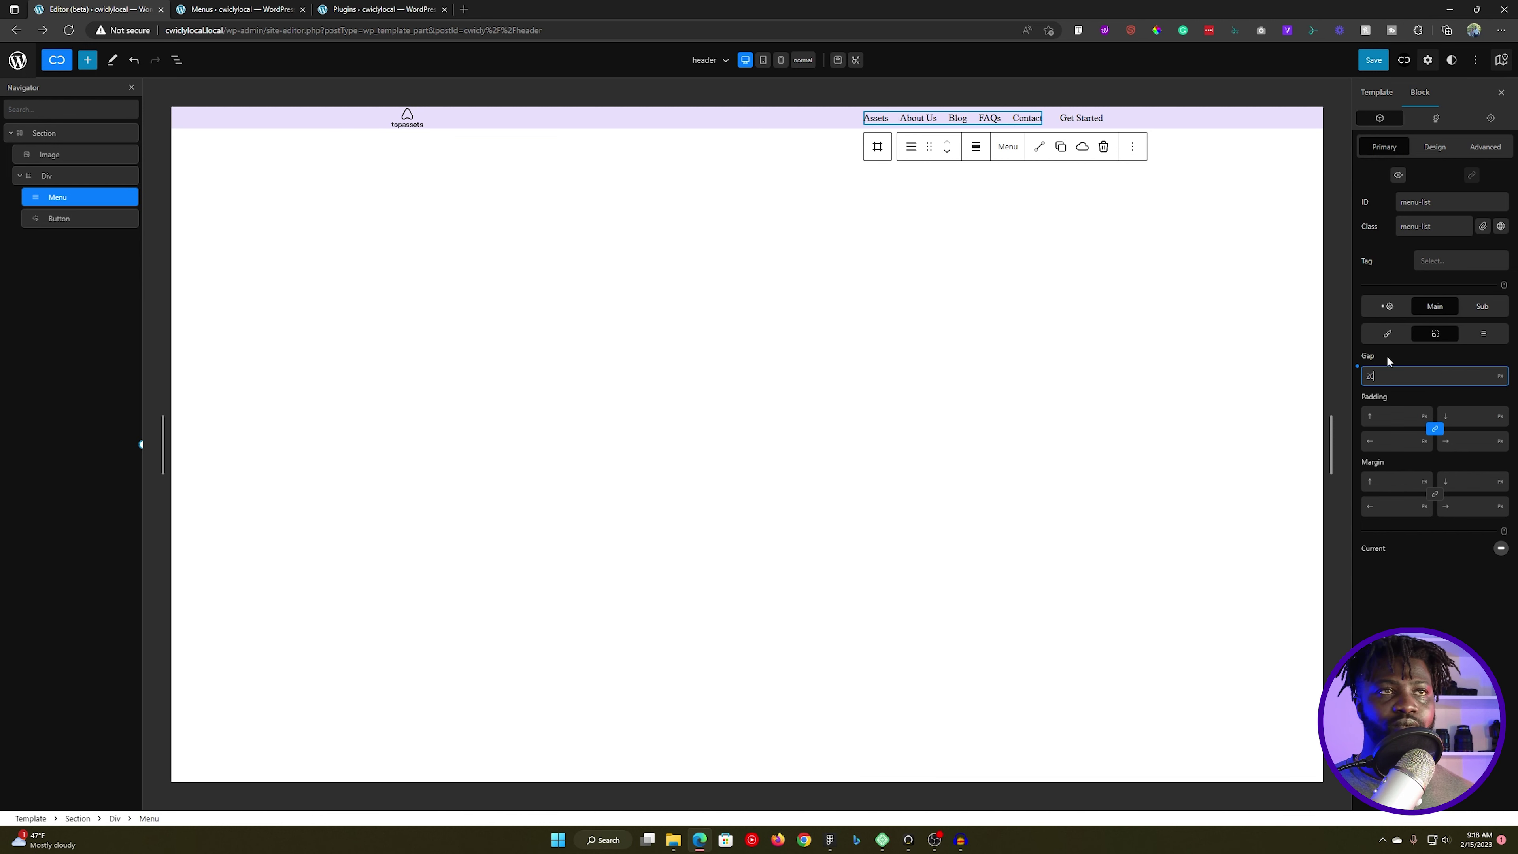
left_click(1370, 60)
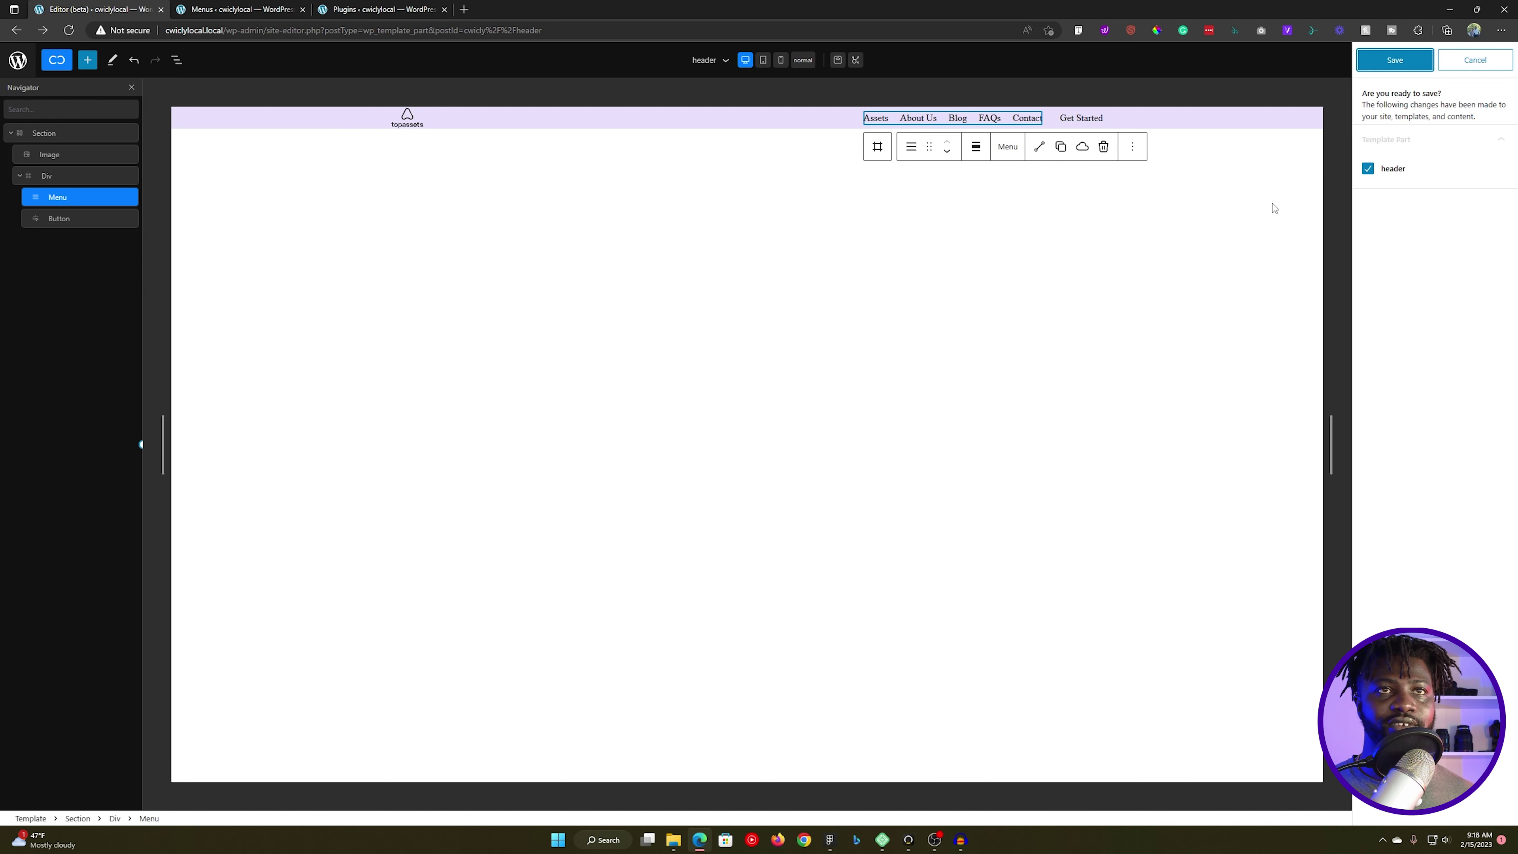
left_click(1397, 59)
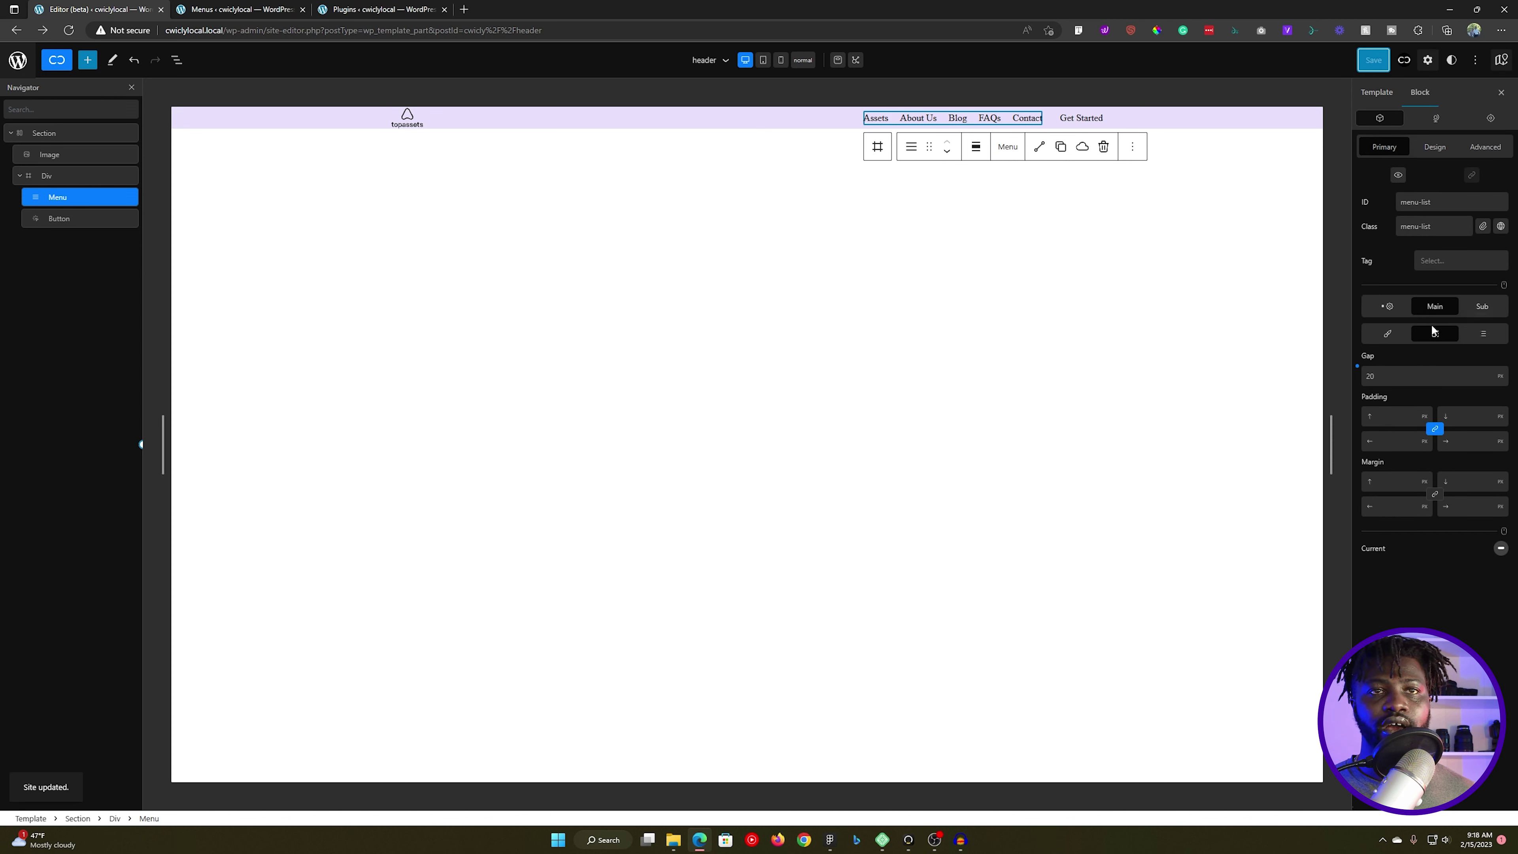